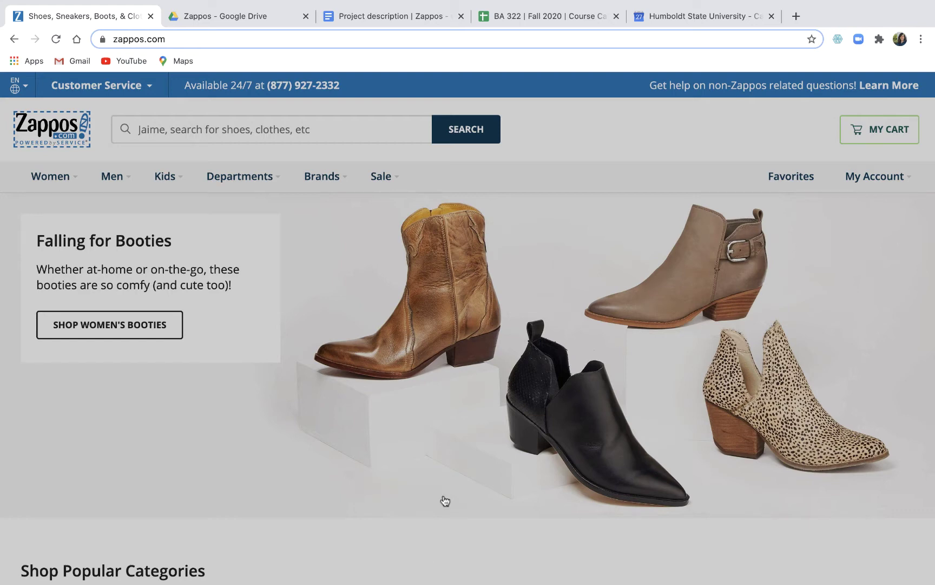
# Open Chrome's Developer Tools for the Zappos page and dock them to the bottom.
pyautogui.click(514, 38)
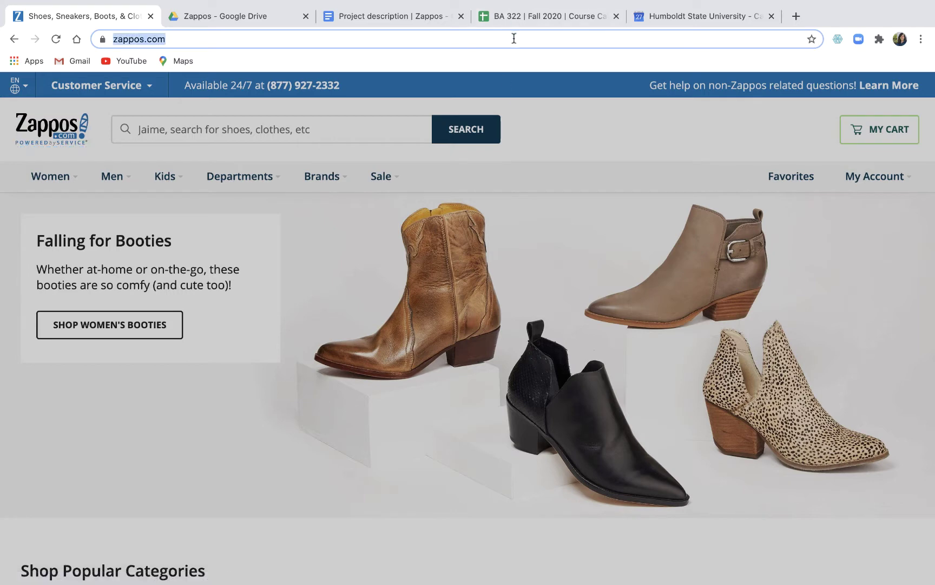
pyautogui.click(920, 40)
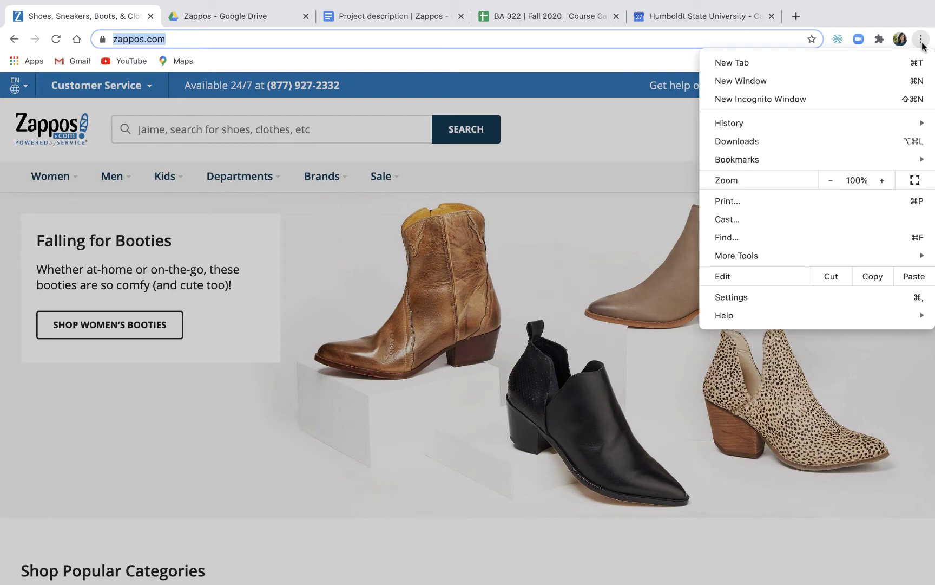
pyautogui.moveTo(878, 261)
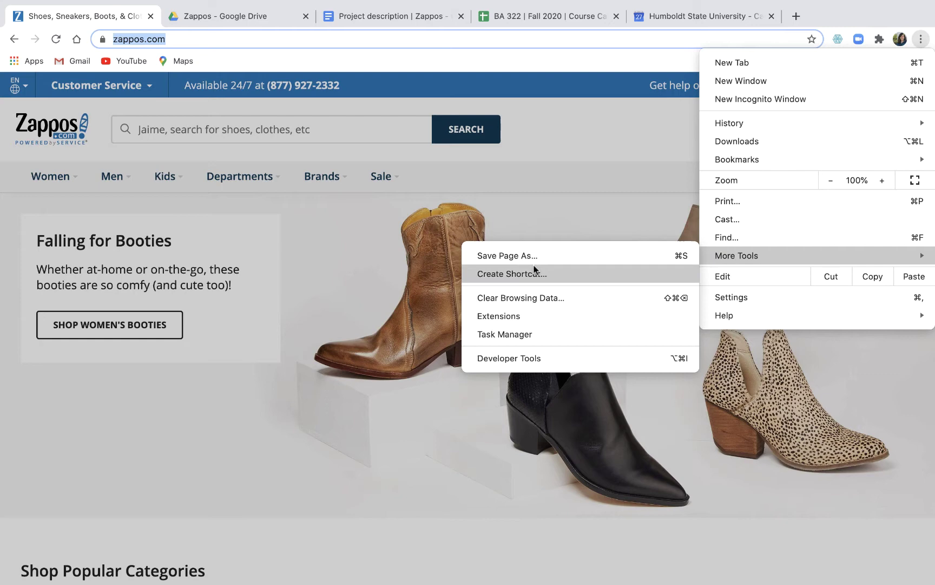
pyautogui.click(538, 358)
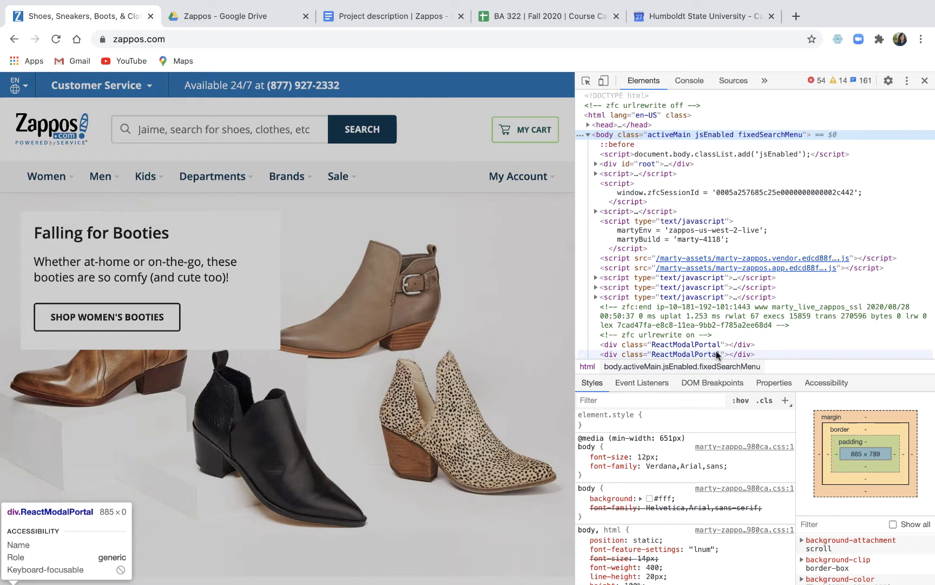
pyautogui.click(908, 87)
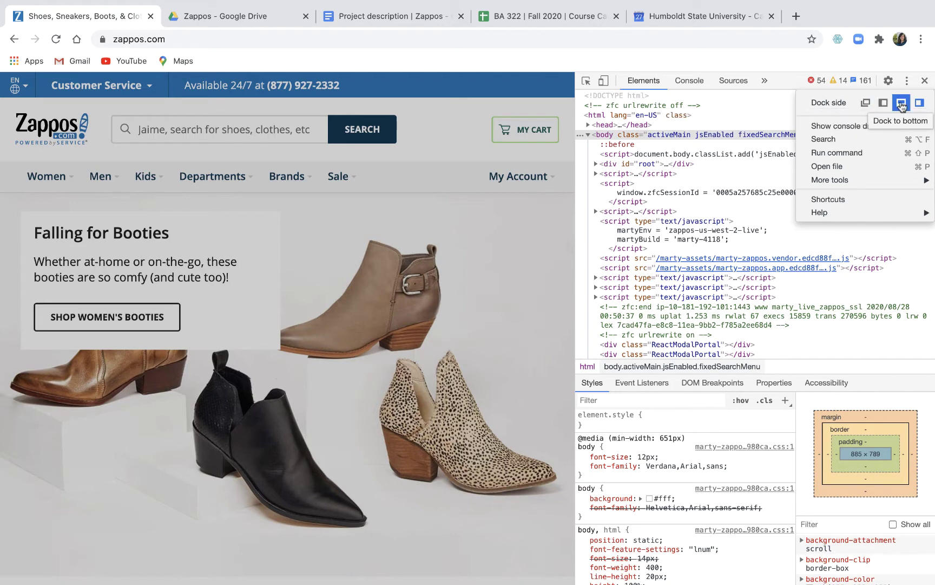
pyautogui.click(902, 103)
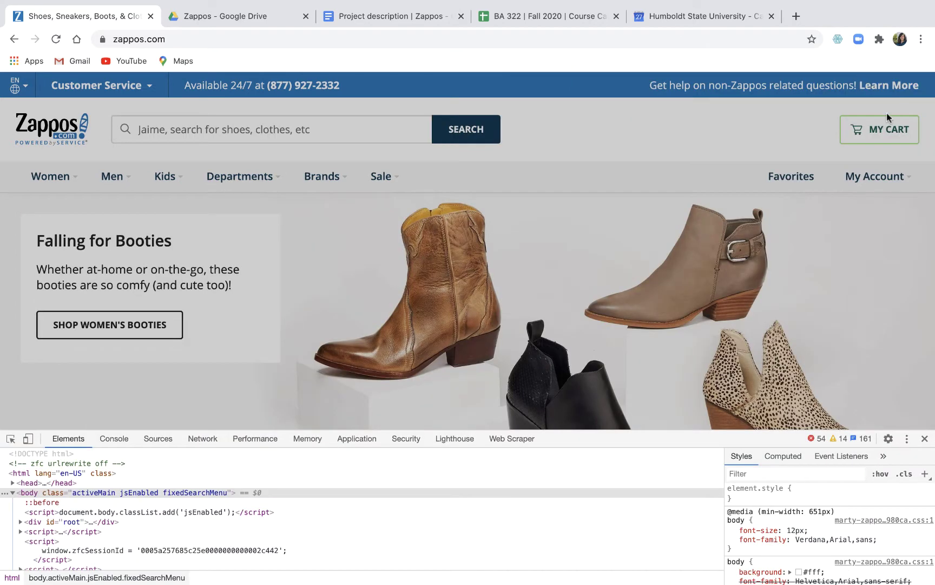
# In the Web Scraper panel, delete the existing zappos_mens sitemap.
pyautogui.click(512, 439)
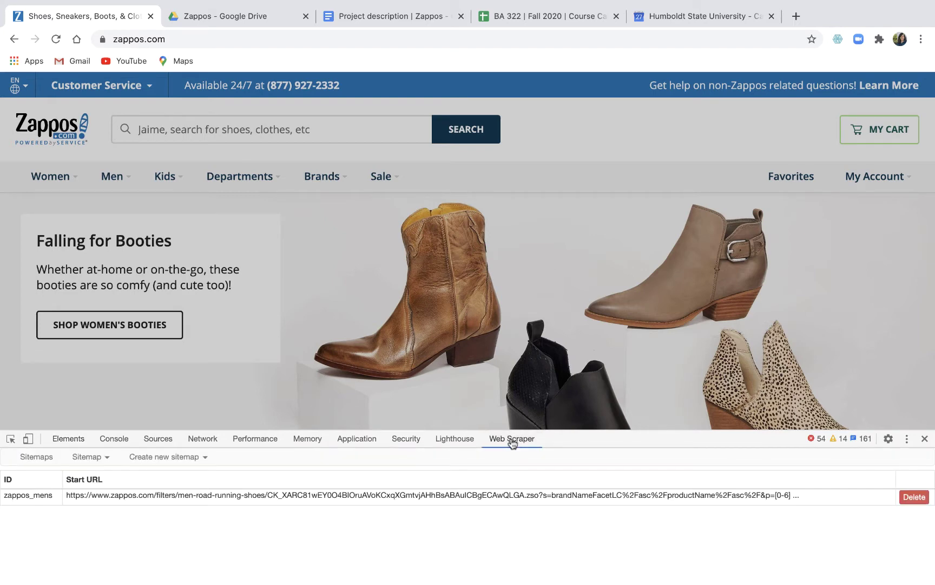
pyautogui.click(913, 497)
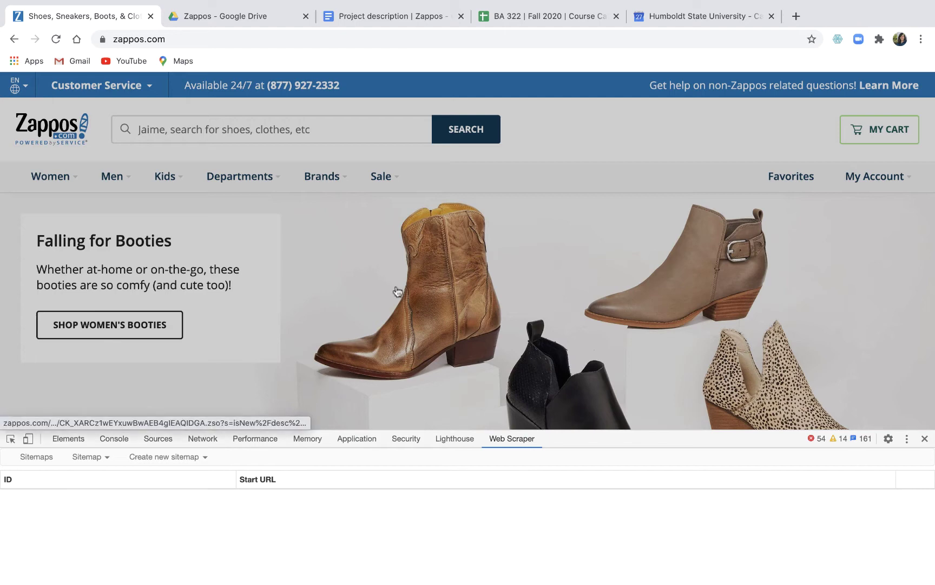
pyautogui.click(161, 43)
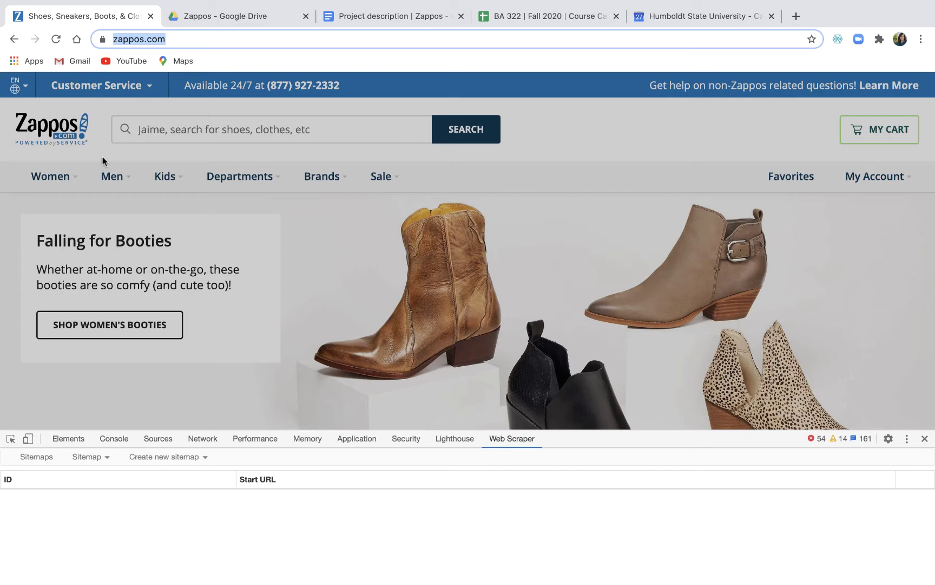
# Go to Zappos' men's Sneakers & Athletic shoes listing.
pyautogui.click(110, 183)
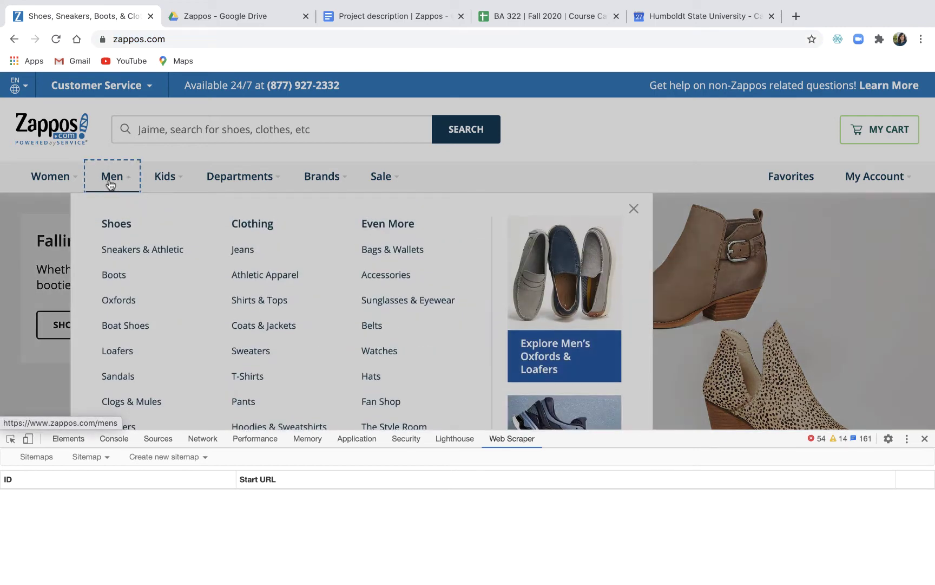
pyautogui.click(147, 256)
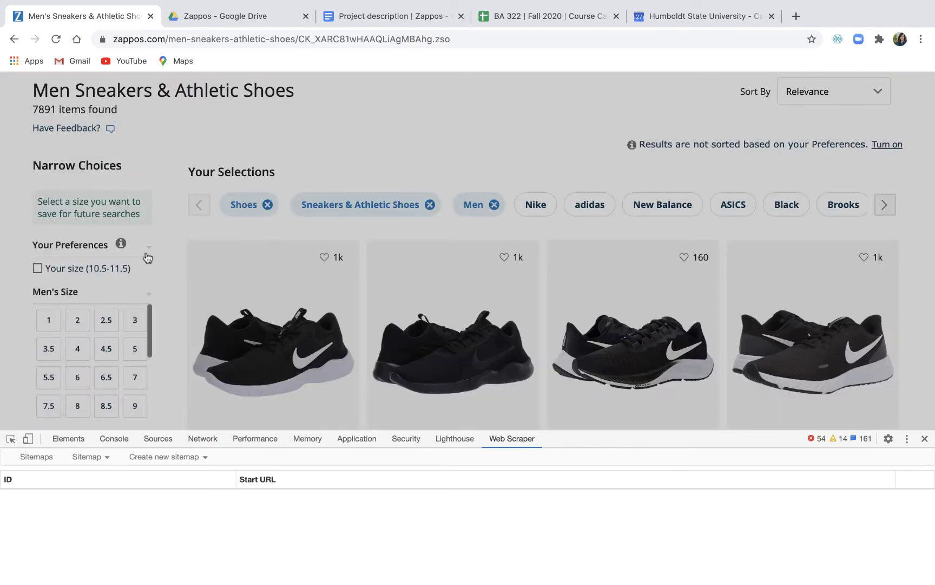
pyautogui.scroll(2, 148, 257)
pyautogui.scroll(-6, 147, 257)
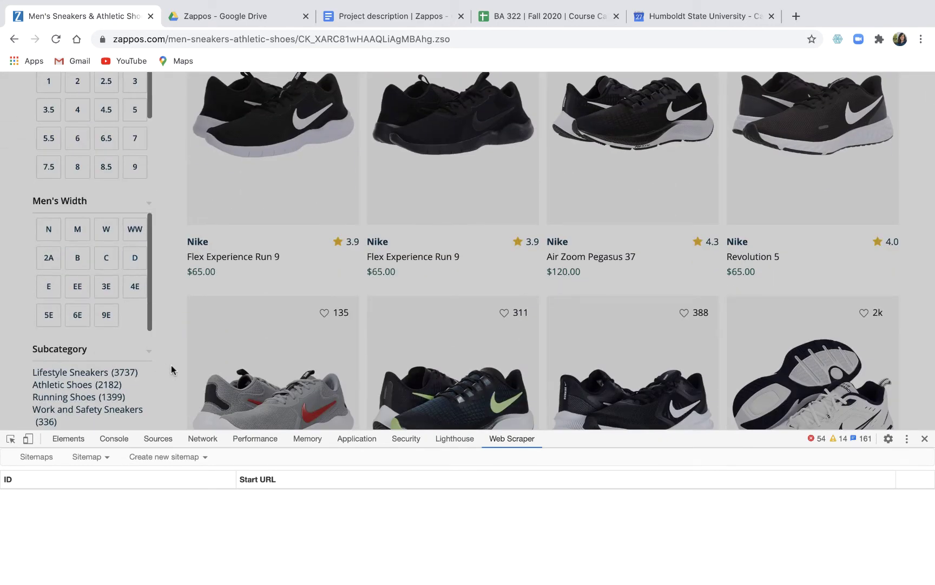
pyautogui.scroll(-3, 172, 365)
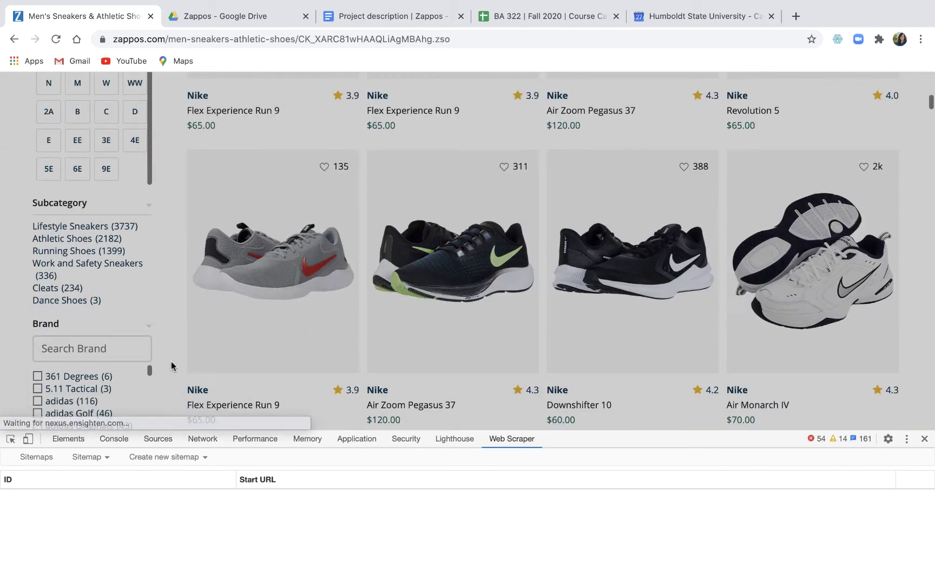
# Narrow the listing to Running Shoes, then Road Running Shoes, and browse the results.
pyautogui.click(58, 252)
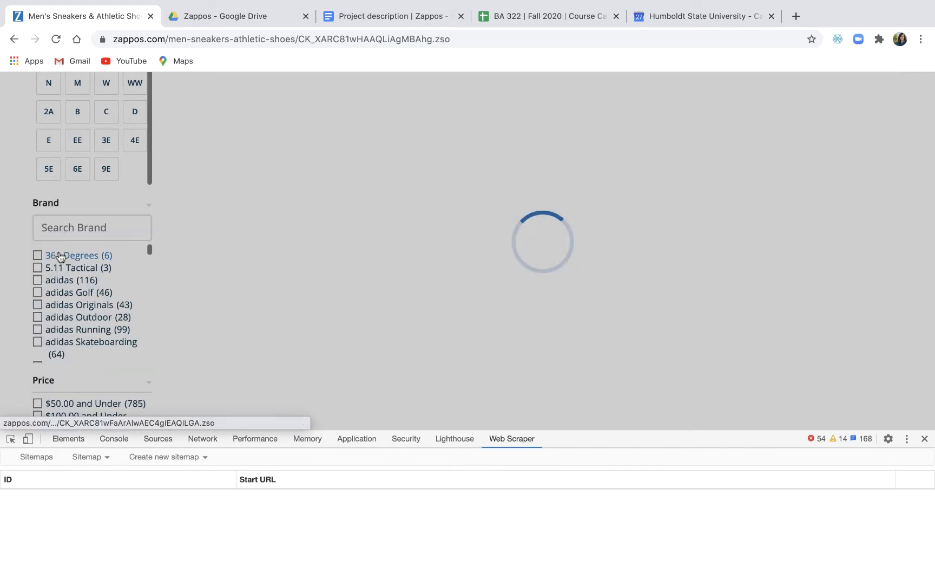
pyautogui.scroll(-5, 168, 336)
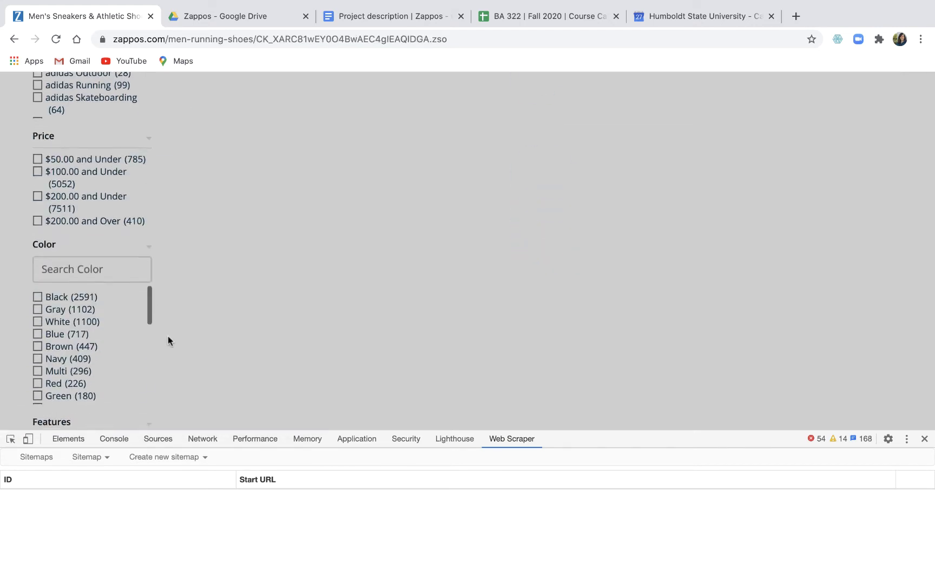
pyautogui.scroll(5, 168, 340)
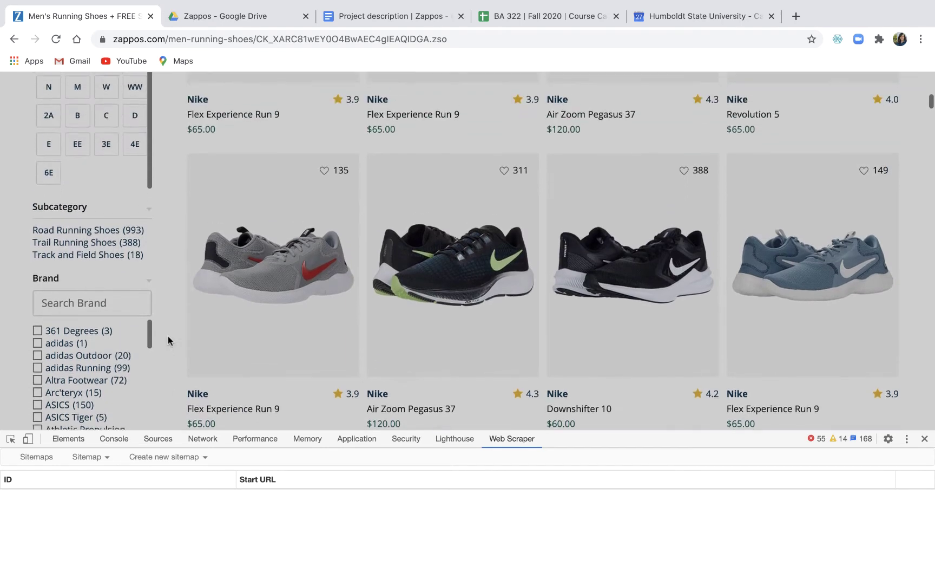
pyautogui.click(66, 233)
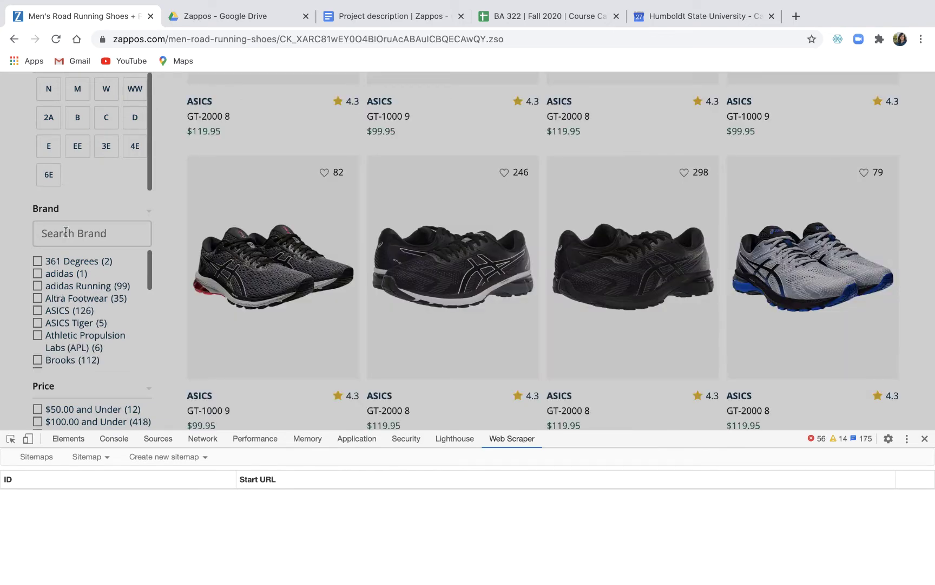
pyautogui.scroll(6, 167, 221)
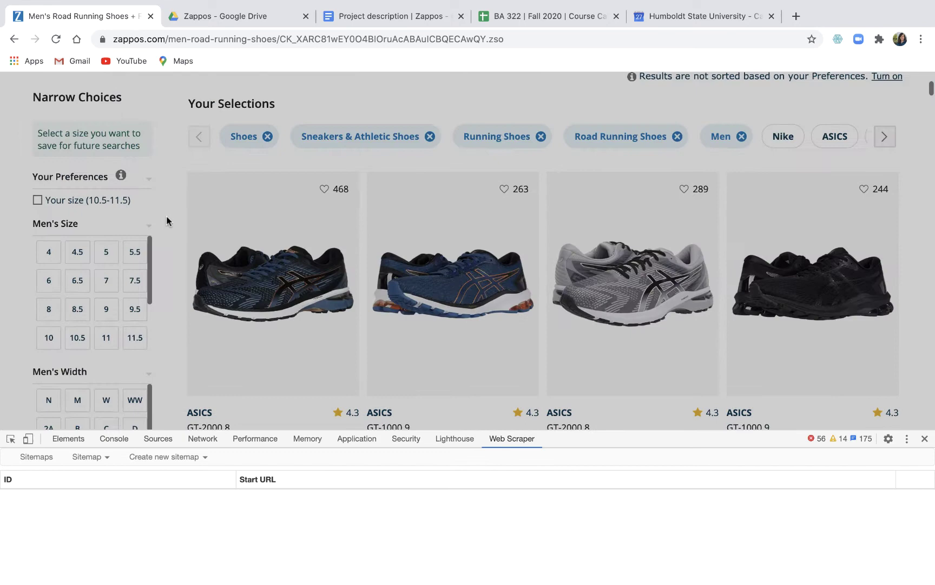
pyautogui.scroll(3, 167, 222)
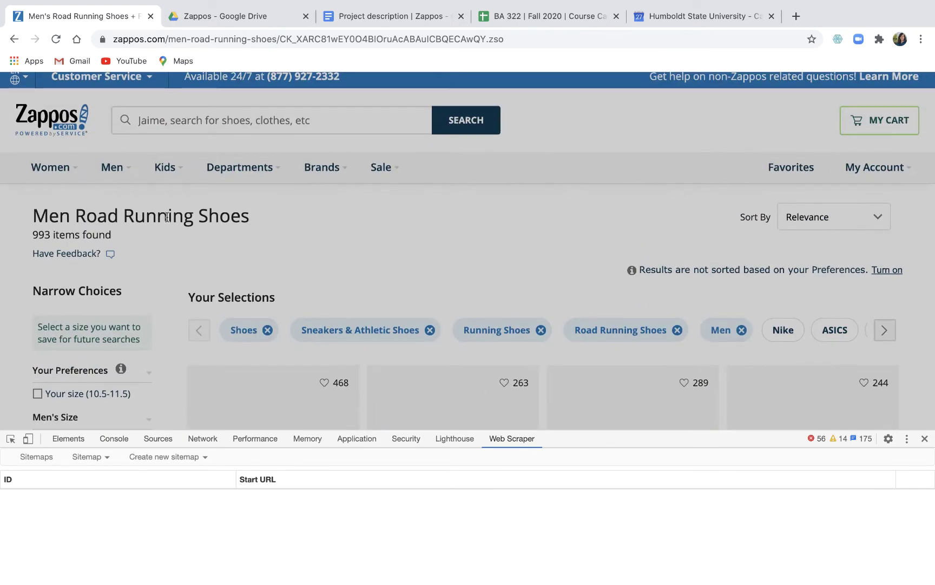
pyautogui.scroll(-4, 166, 217)
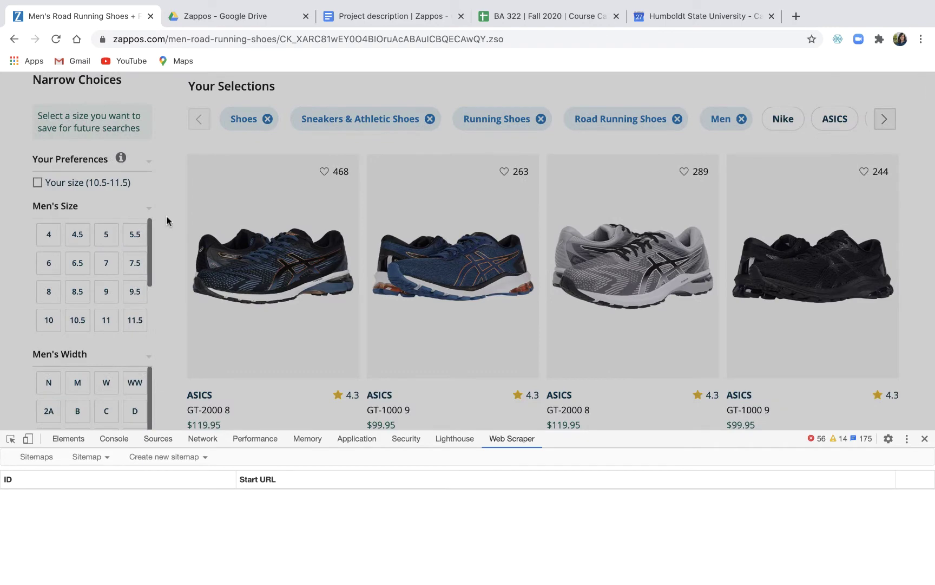
pyautogui.scroll(-1, 165, 215)
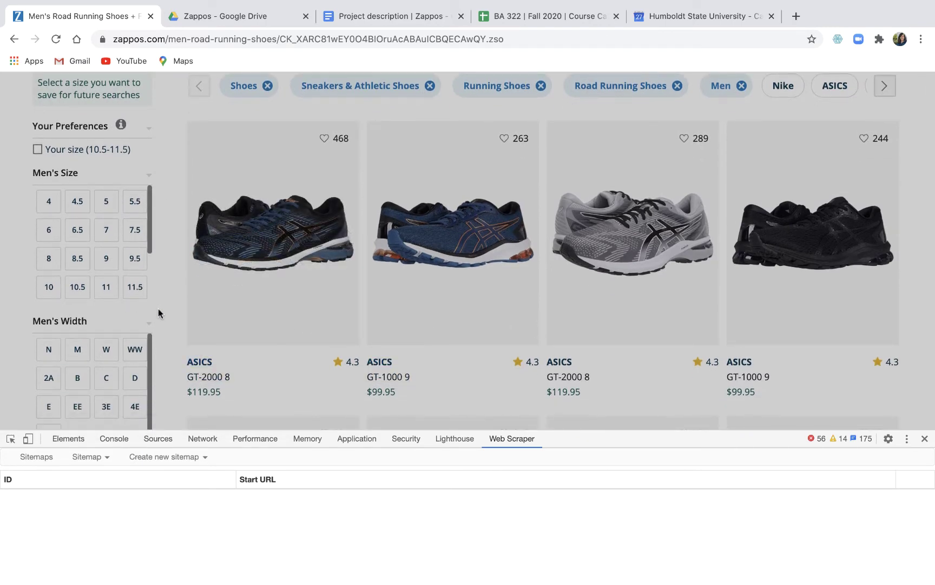
pyautogui.scroll(-5, 159, 312)
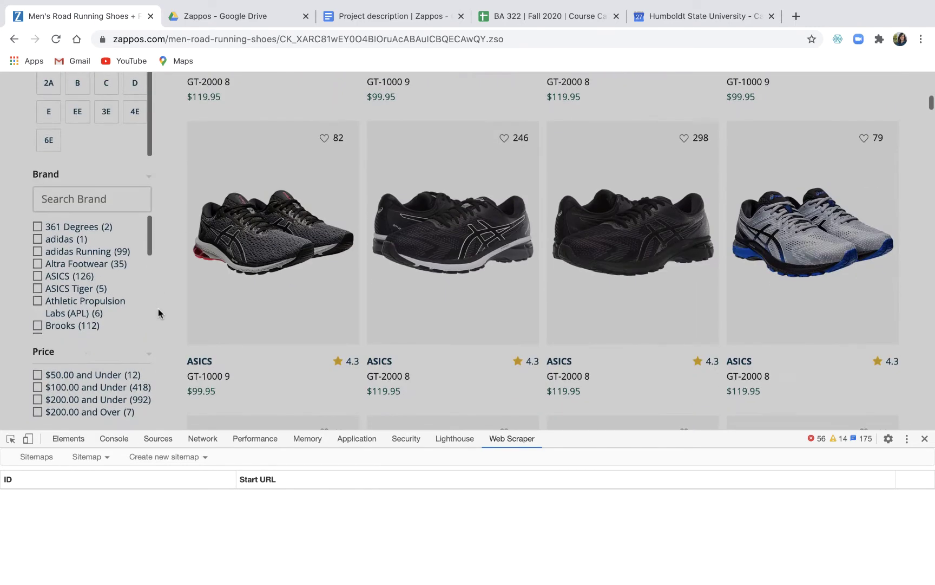
pyautogui.scroll(-1, 158, 309)
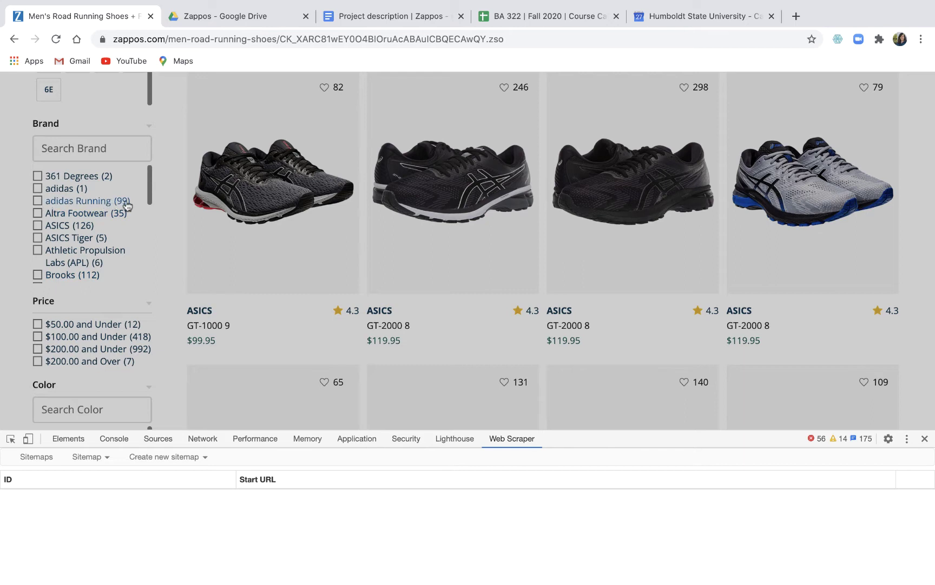
# Tick the adidas Running, ASICS, Brooks, Hoka One One, New Balance, Nike and Saucony brand filters.
pyautogui.click(37, 202)
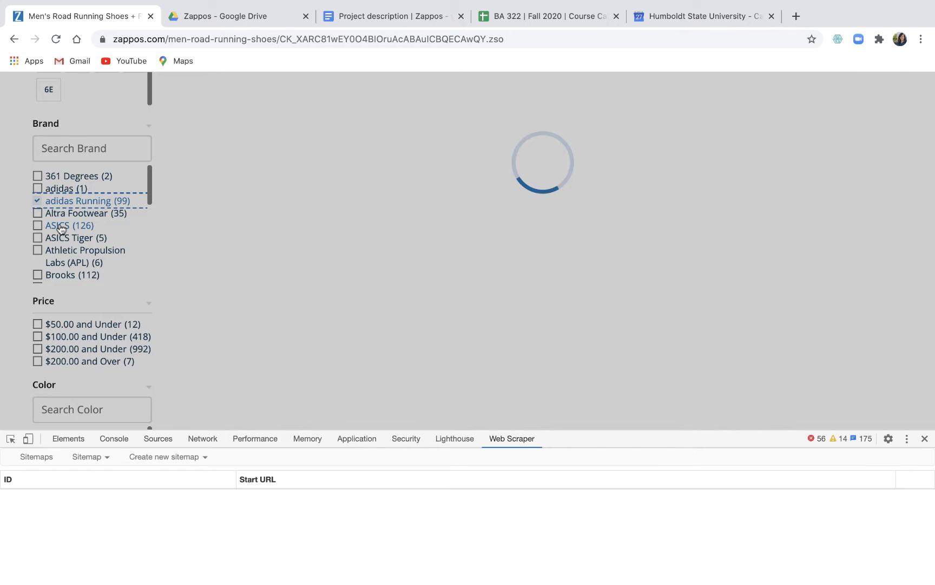
pyautogui.click(84, 230)
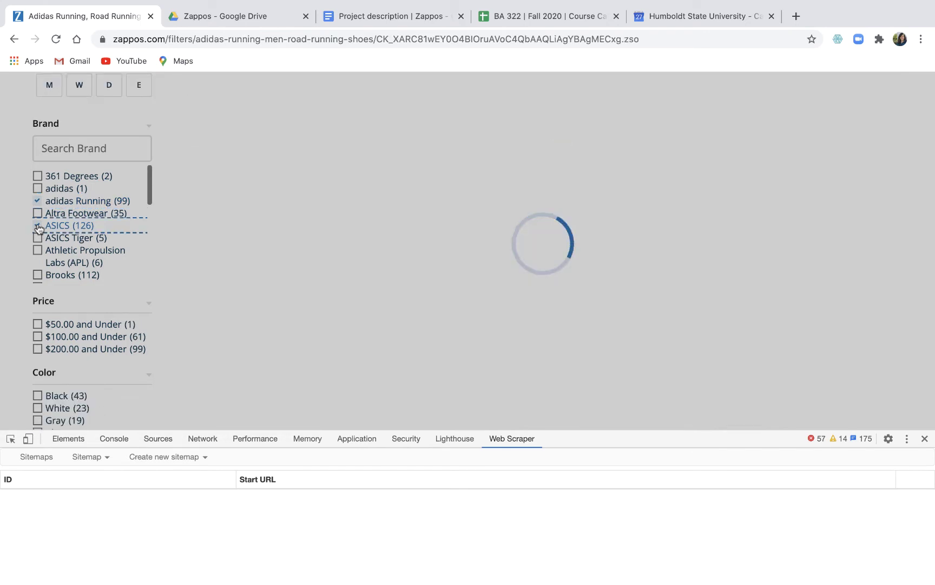
pyautogui.scroll(-3, 75, 243)
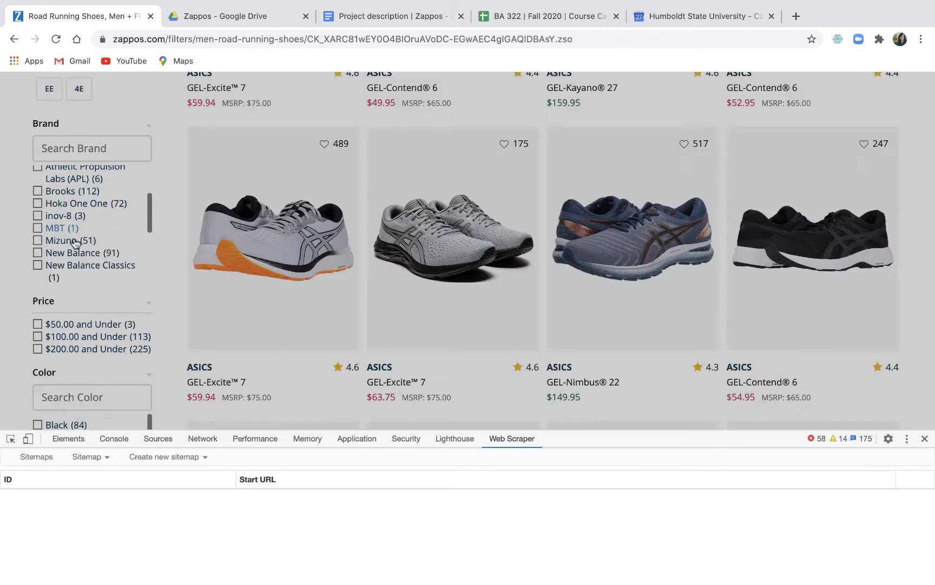
pyautogui.click(38, 193)
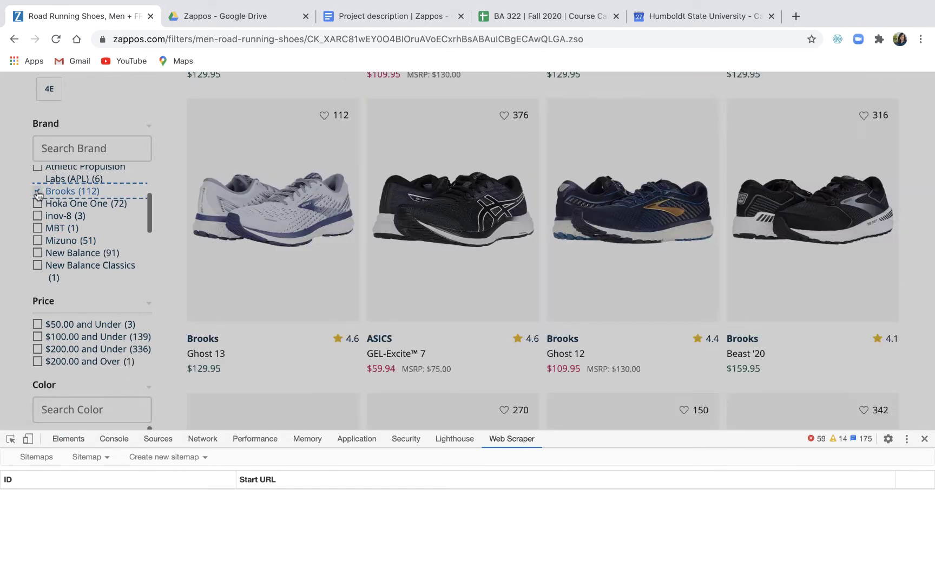
pyautogui.click(37, 205)
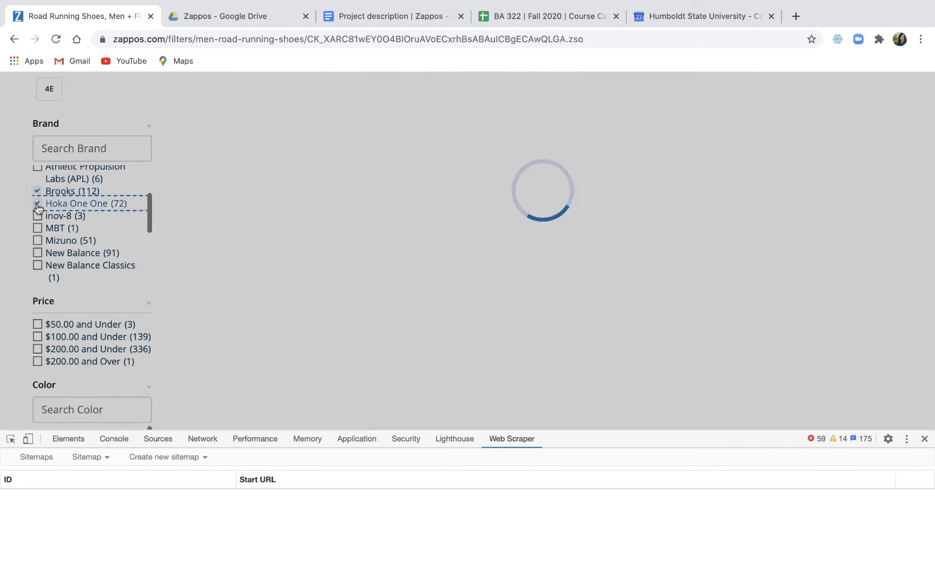
pyautogui.scroll(-1, 38, 214)
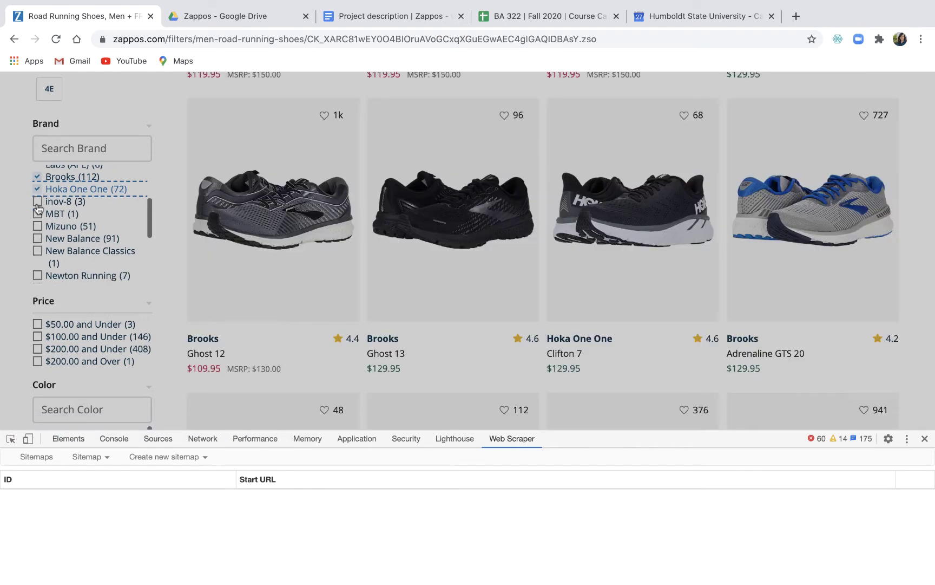
pyautogui.click(38, 238)
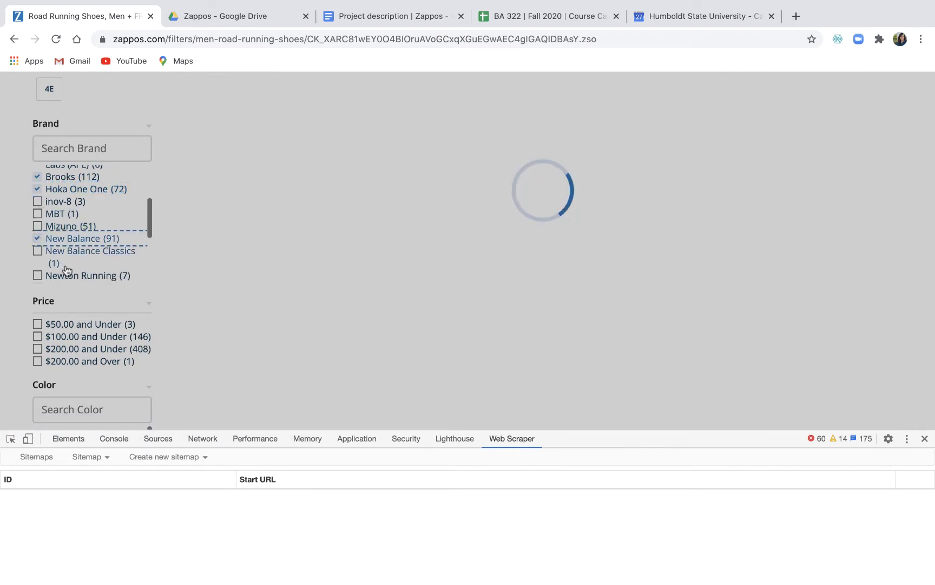
pyautogui.scroll(-1, 64, 271)
pyautogui.scroll(-2, 66, 271)
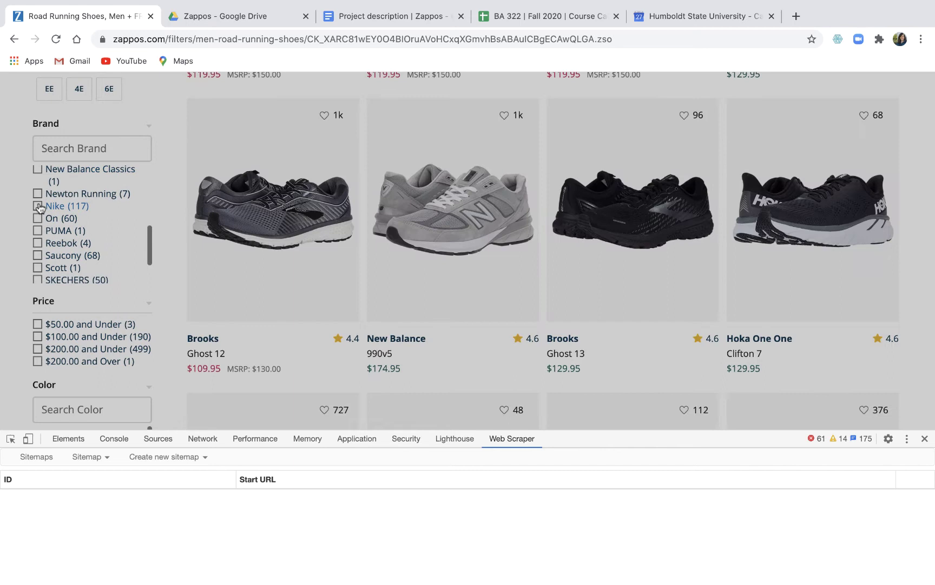
pyautogui.click(38, 206)
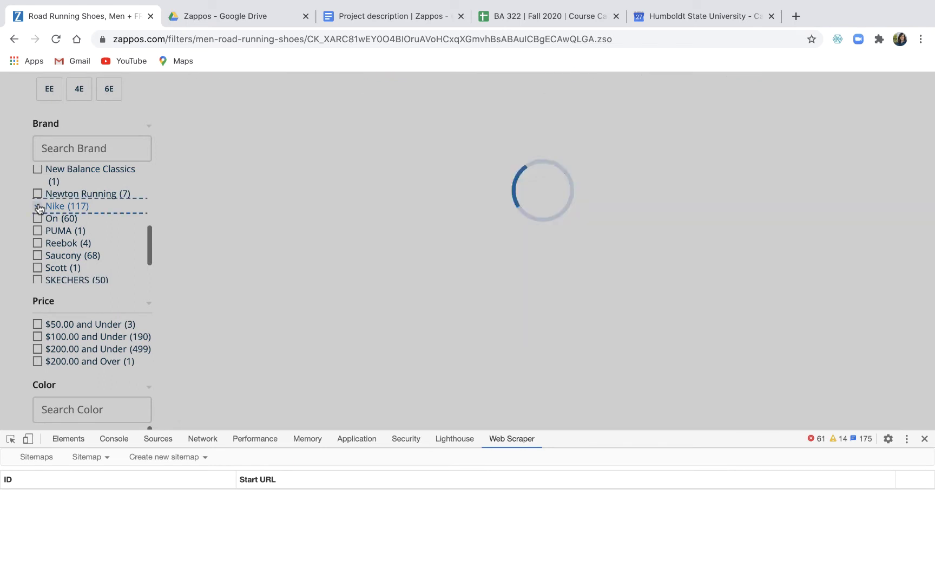
pyautogui.click(85, 253)
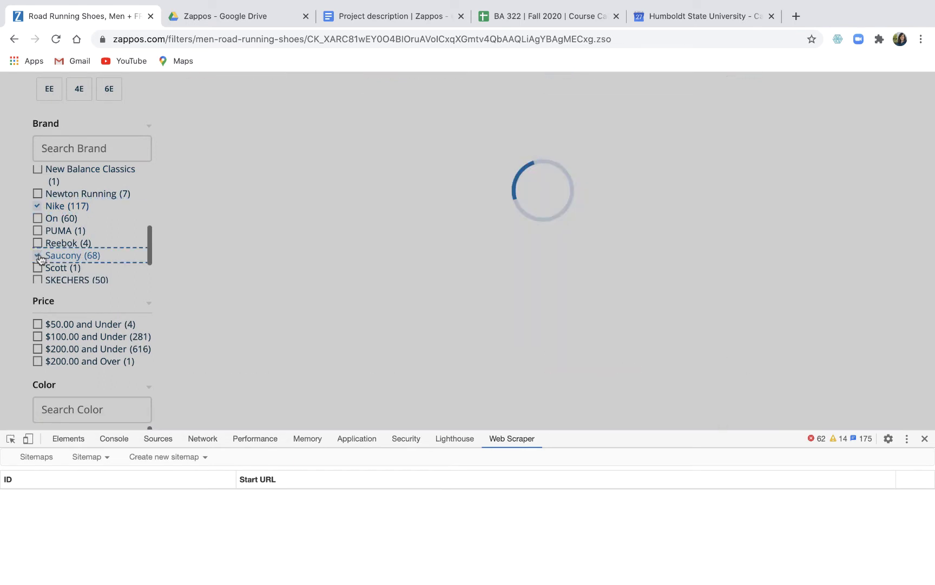
pyautogui.scroll(-2, 92, 253)
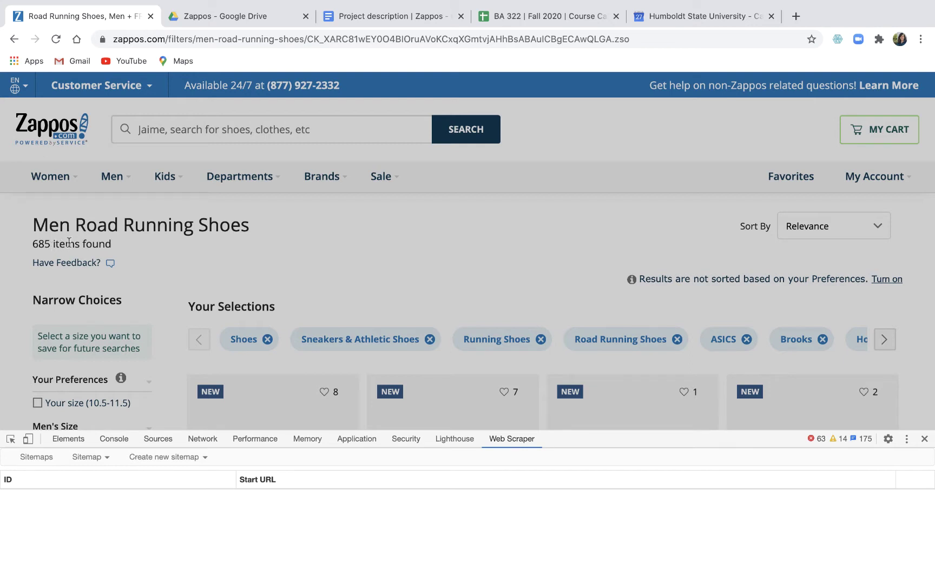
# Sort the results by Brand Name and scroll down to the pagination.
pyautogui.click(880, 229)
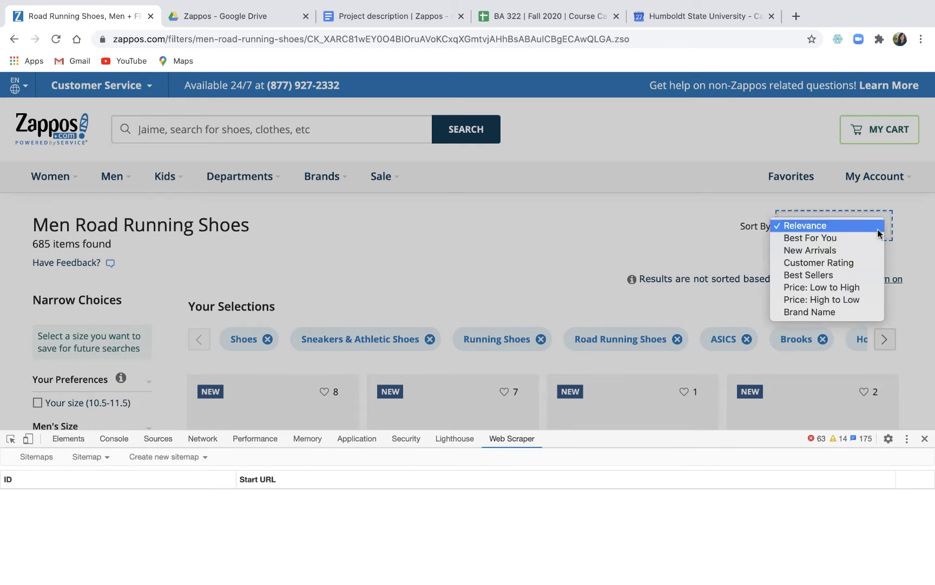
pyautogui.click(802, 317)
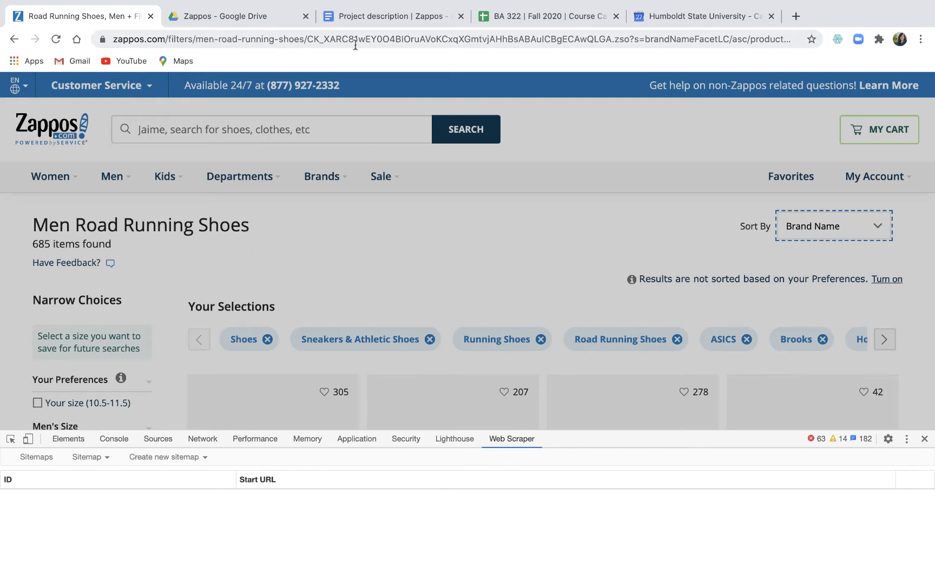
pyautogui.scroll(-2, 412, 242)
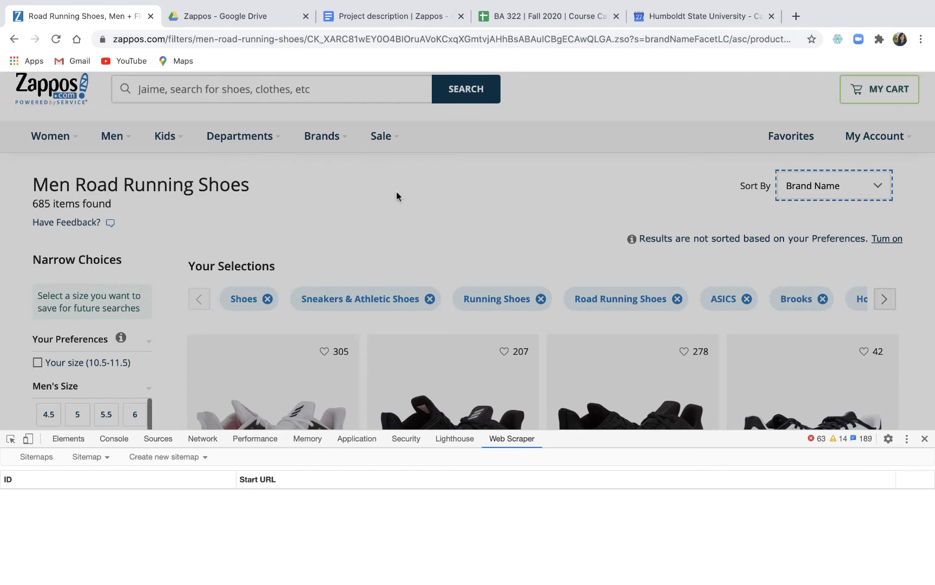
pyautogui.scroll(-2, 396, 196)
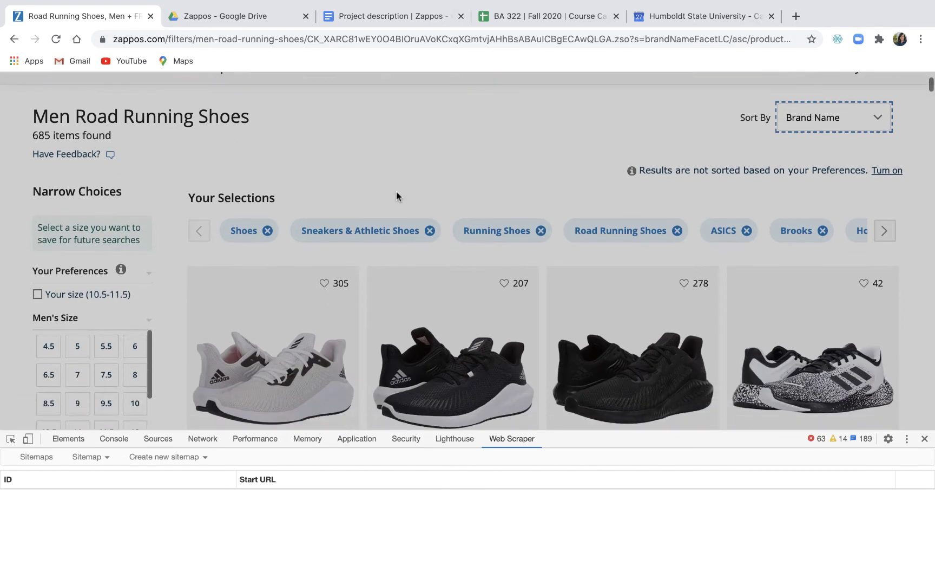
pyautogui.scroll(-5, 397, 196)
pyautogui.scroll(-5, 397, 196)
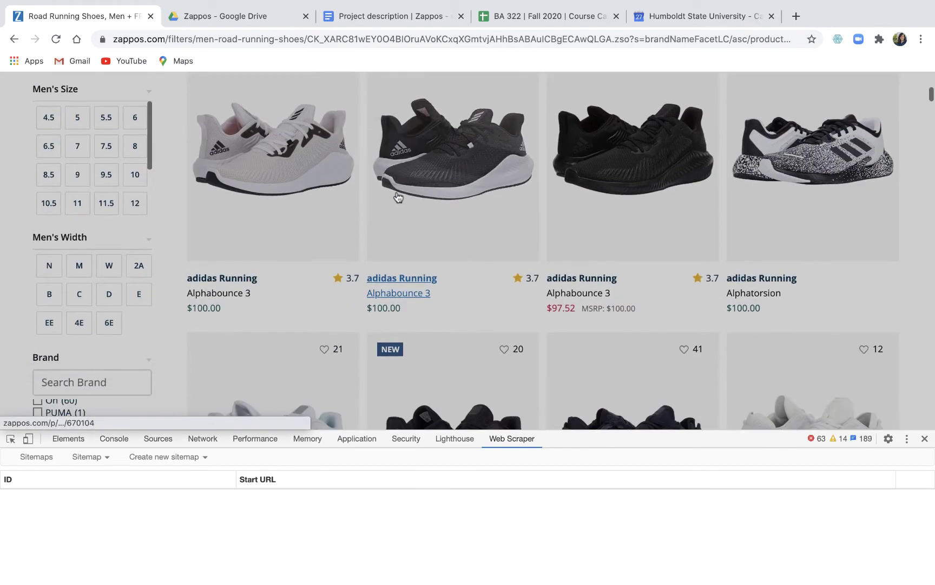
pyautogui.scroll(-20, 398, 196)
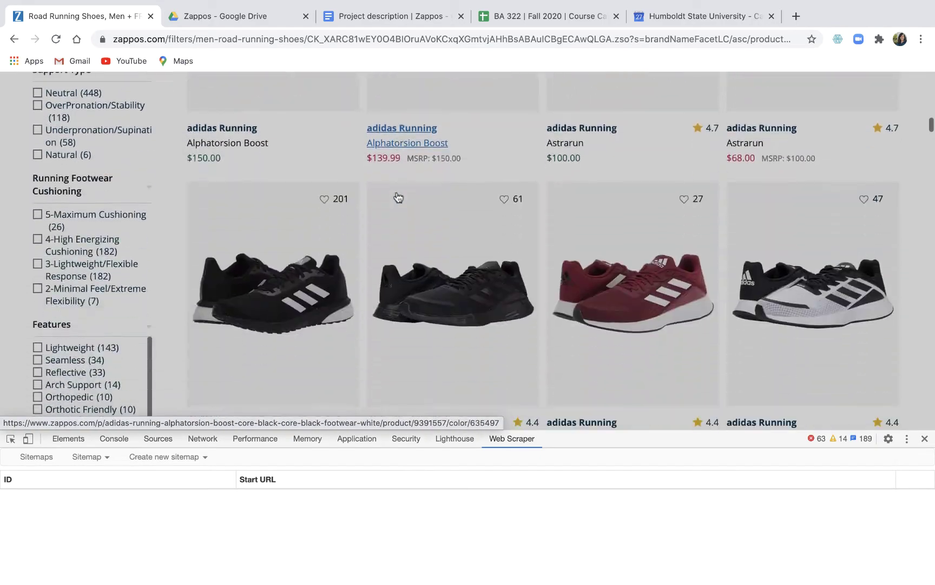
pyautogui.scroll(-20, 398, 196)
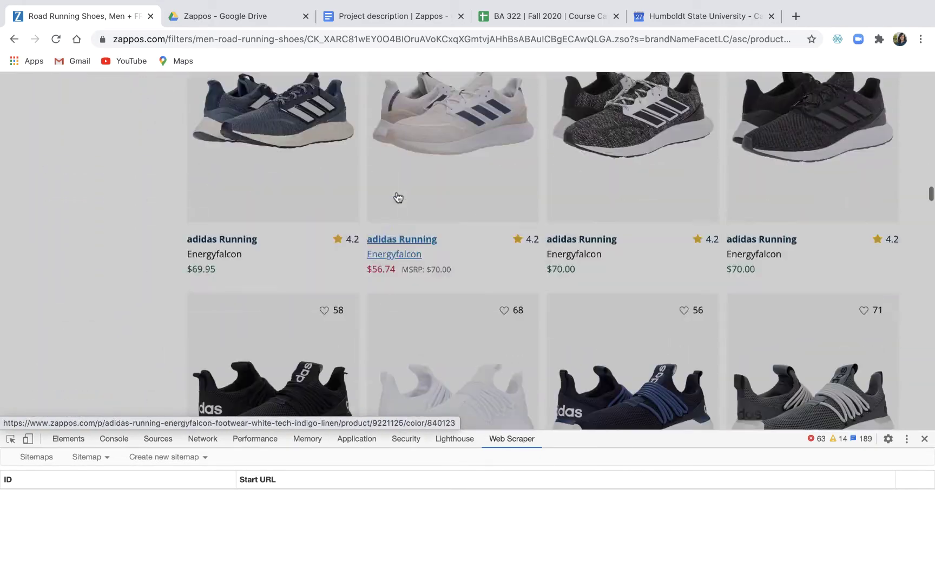
pyautogui.scroll(-20, 398, 196)
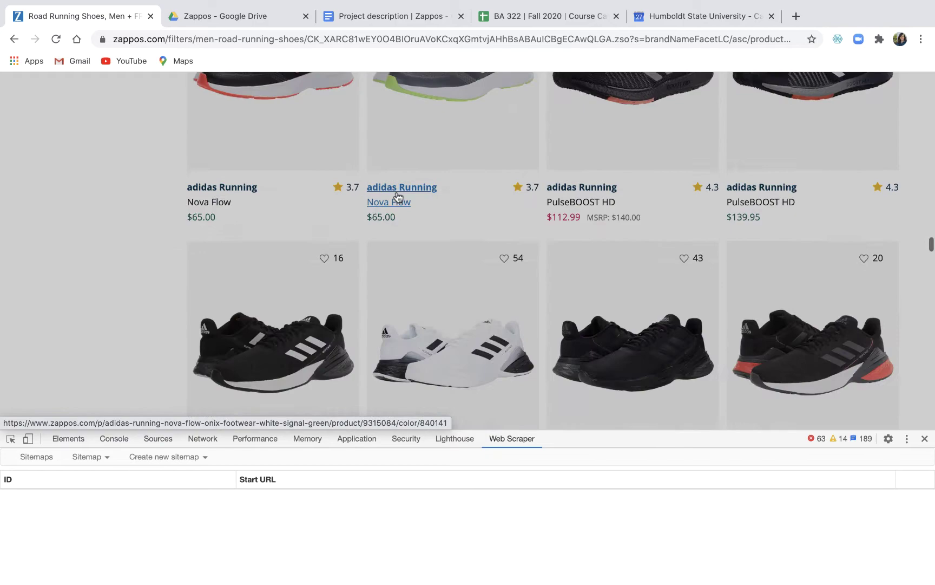
pyautogui.scroll(-20, 398, 196)
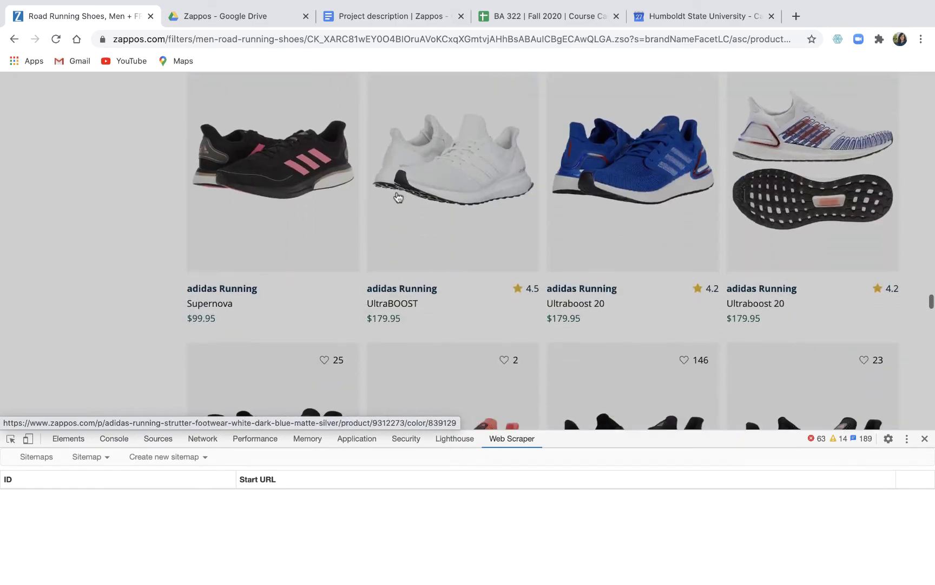
pyautogui.scroll(-10, 398, 196)
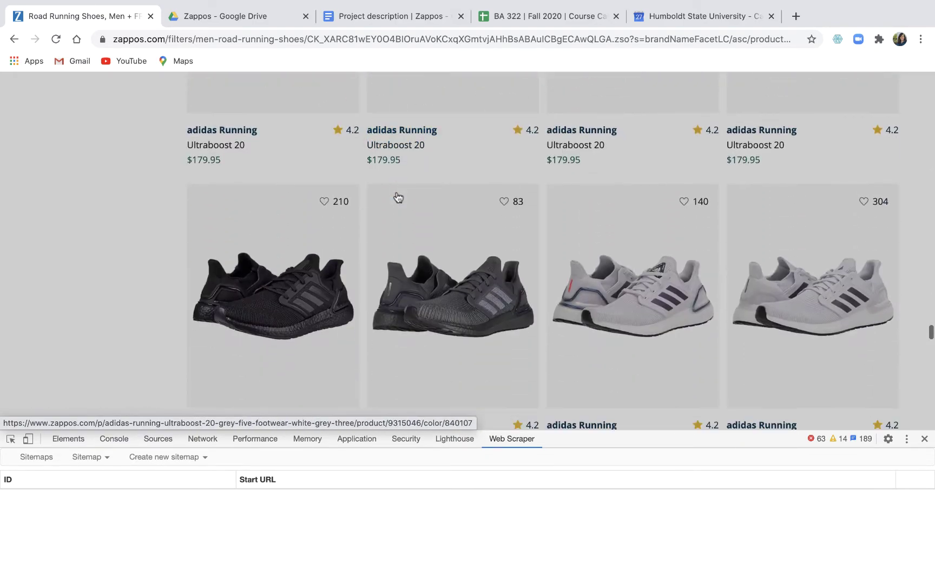
pyautogui.scroll(-10, 398, 196)
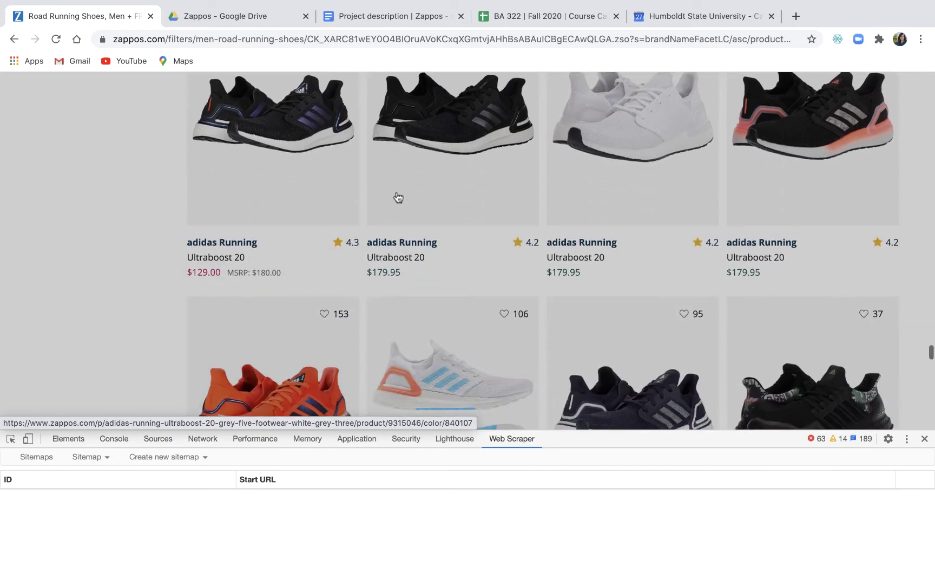
pyautogui.scroll(-10, 398, 196)
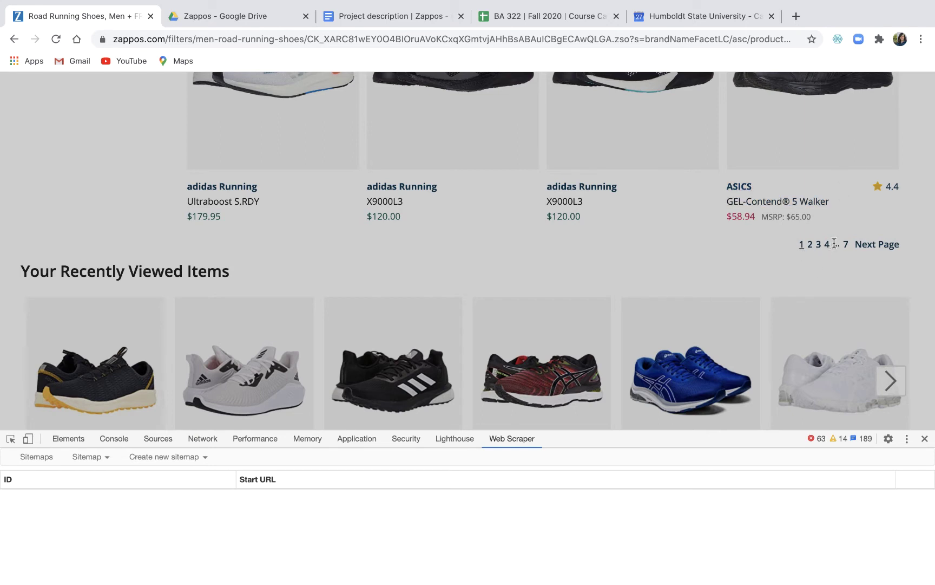
# Open results page 7 and change the address's trailing page number to 5.
pyautogui.click(708, 39)
pyautogui.press('Right')
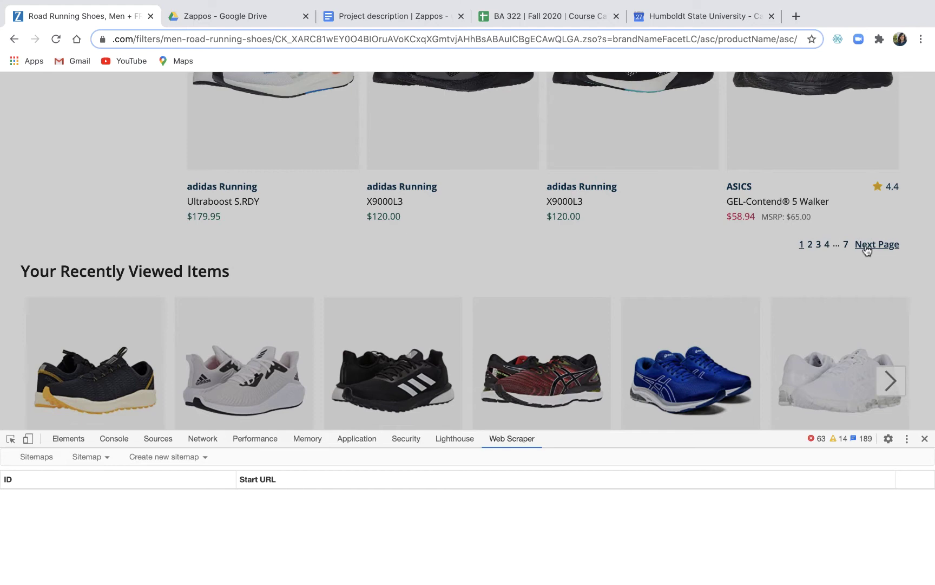
pyautogui.click(846, 244)
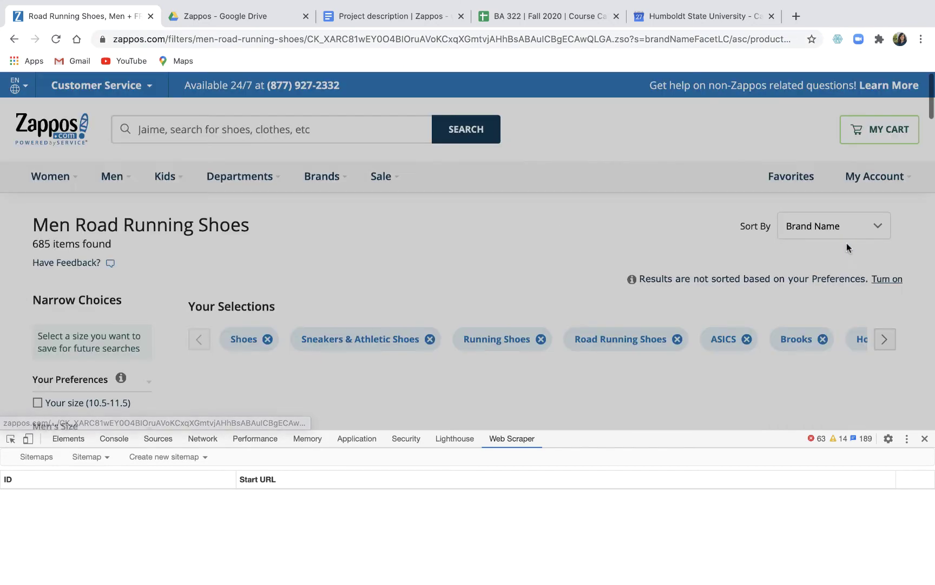
pyautogui.click(771, 43)
pyautogui.press('End')
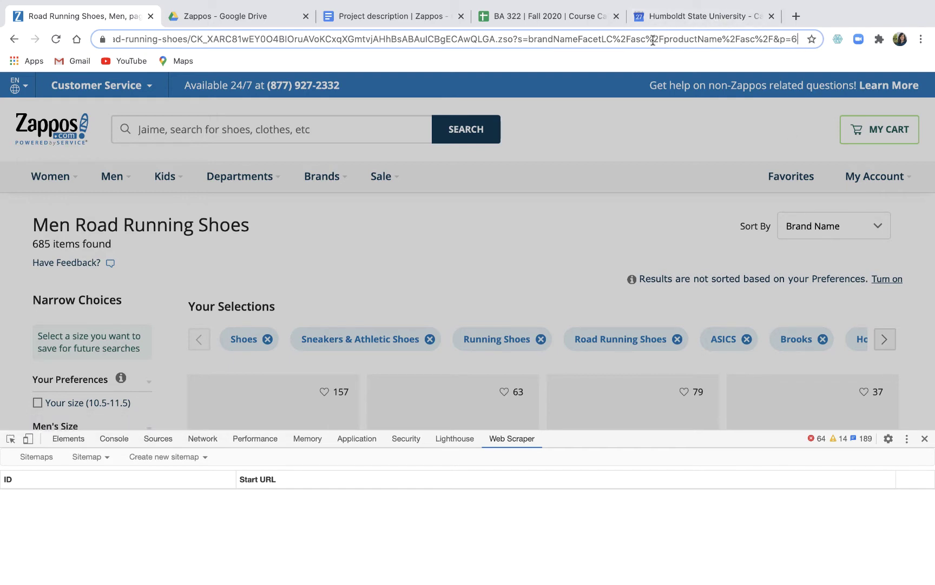
pyautogui.press('BackSpace')
pyautogui.write('5')
# Start a new sitemap named zappos_mens.
pyautogui.click(164, 457)
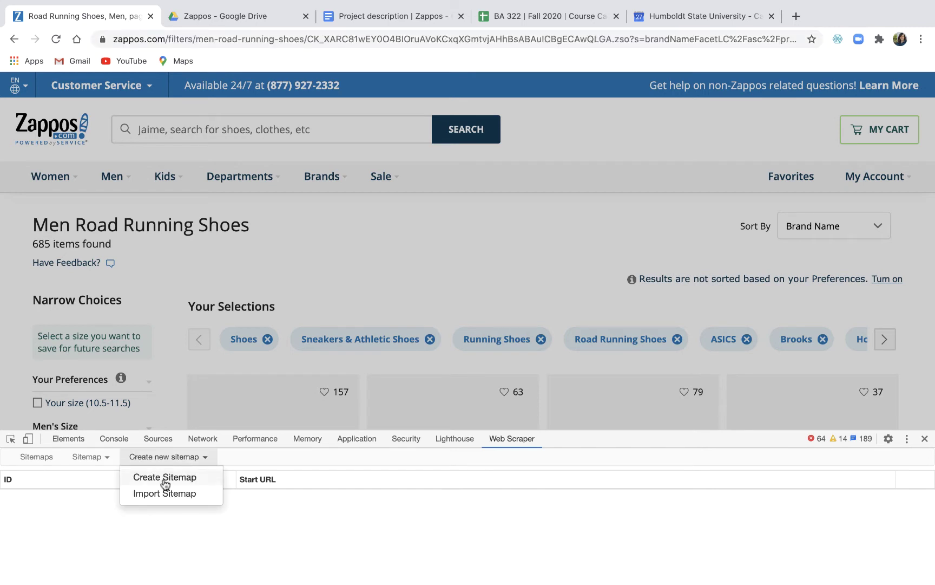
pyautogui.click(164, 480)
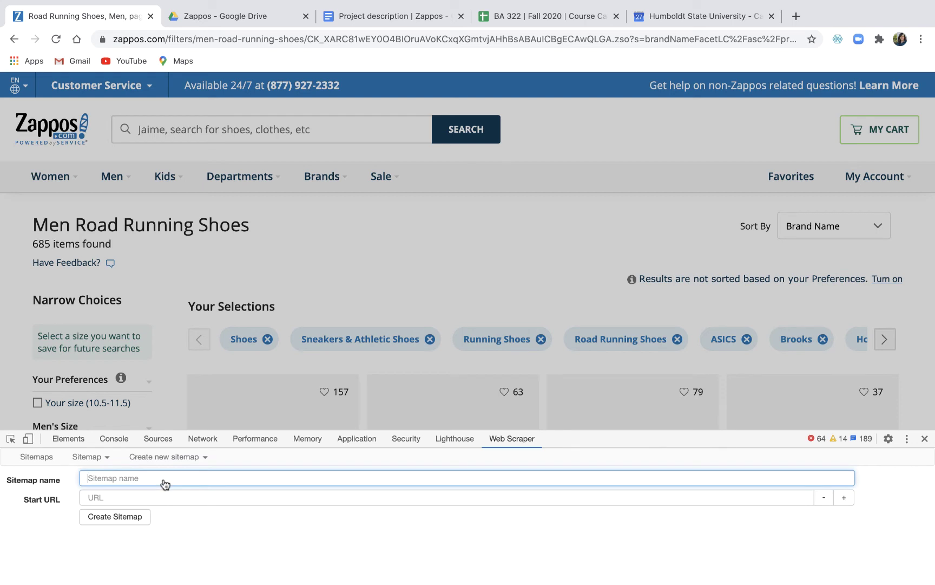
pyautogui.write('zappos')
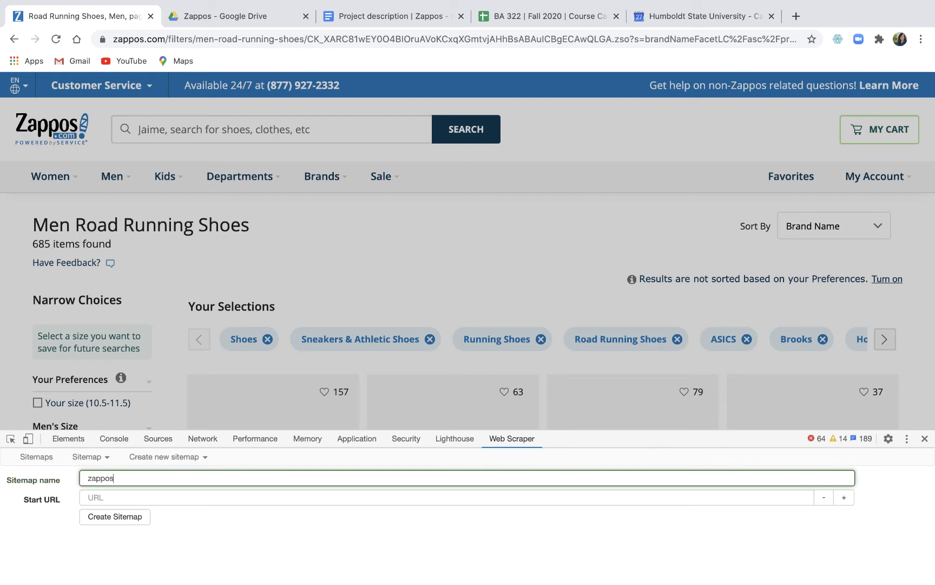
pyautogui.write('_mens')
# Paste the sorted listing's address as the start URL, changing its page ending to [0-6].
pyautogui.click(164, 498)
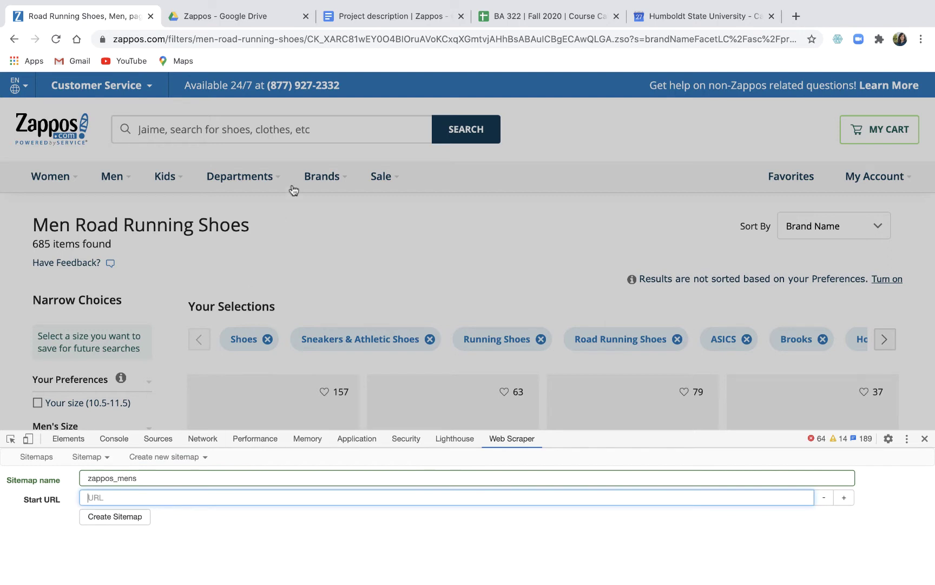
pyautogui.click(301, 38)
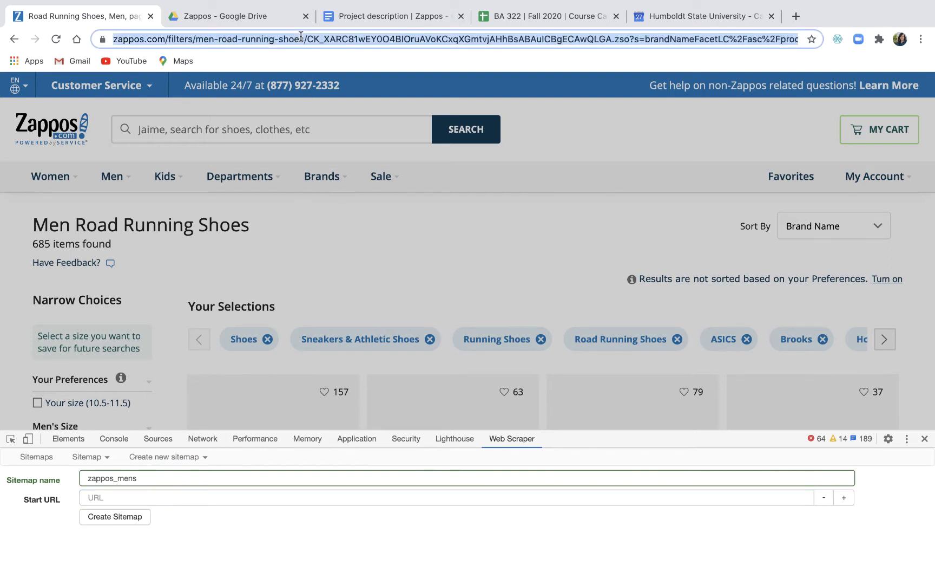
pyautogui.click(143, 498)
pyautogui.write('https://www.zappos.com/filters/men-road-running-shoes/CK_XARC81wEY0O4BIOruAVoKCxqXGmtvjAHhBsABAuICBgECAwQLGA.zso?s=brandNameFacetLC%2Fasc%2FproductName%2Fasc%2F&p=6')
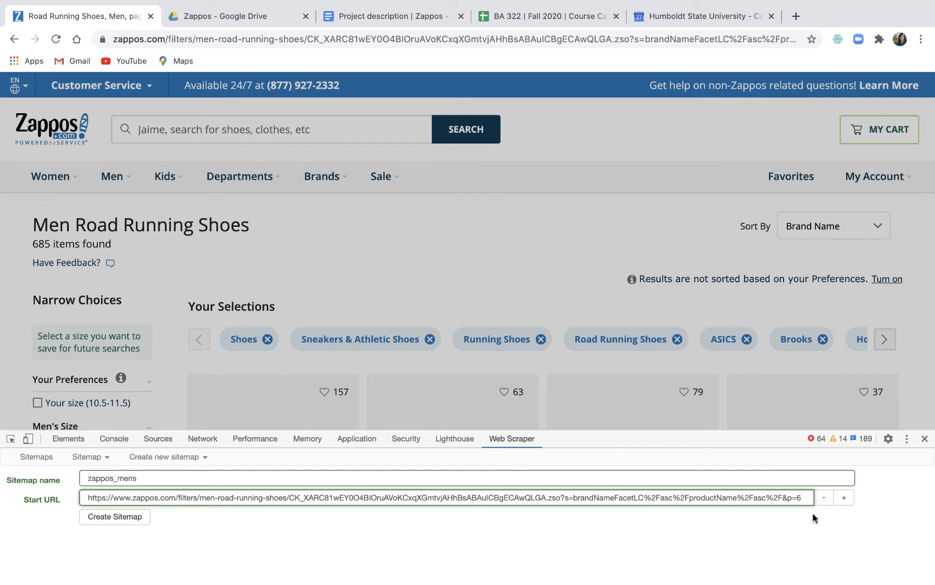
pyautogui.press('BackSpace')
pyautogui.write('0-')
pyautogui.press('BackSpace')
pyautogui.press('BackSpace')
pyautogui.write('[0-6')
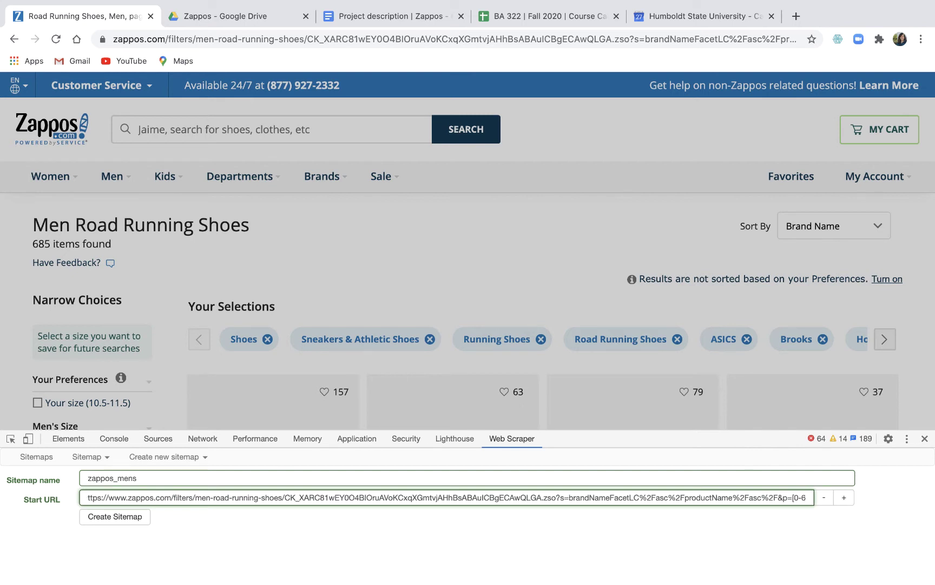
pyautogui.write(']')
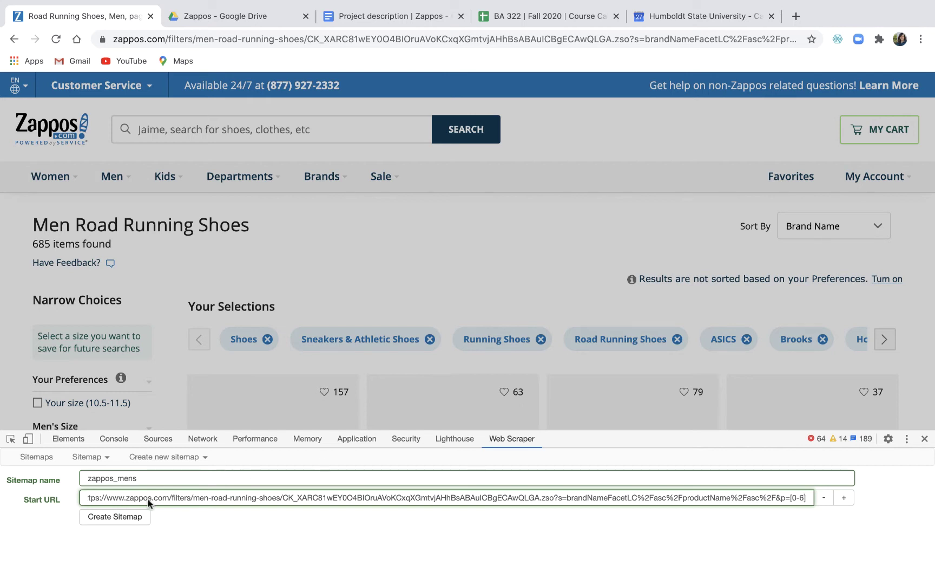
# Save the zappos_mens sitemap.
pyautogui.click(126, 519)
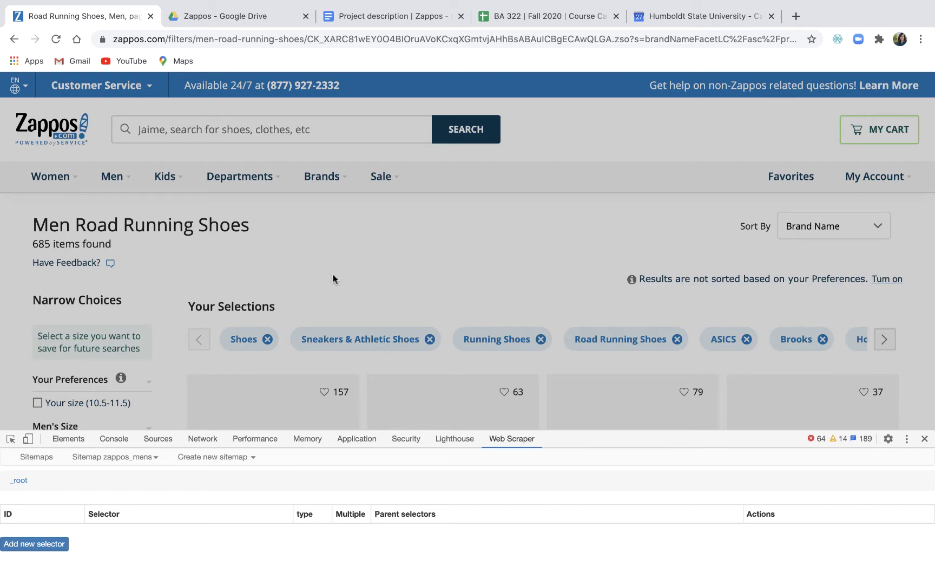
pyautogui.scroll(-5, 333, 275)
pyautogui.scroll(4, 334, 275)
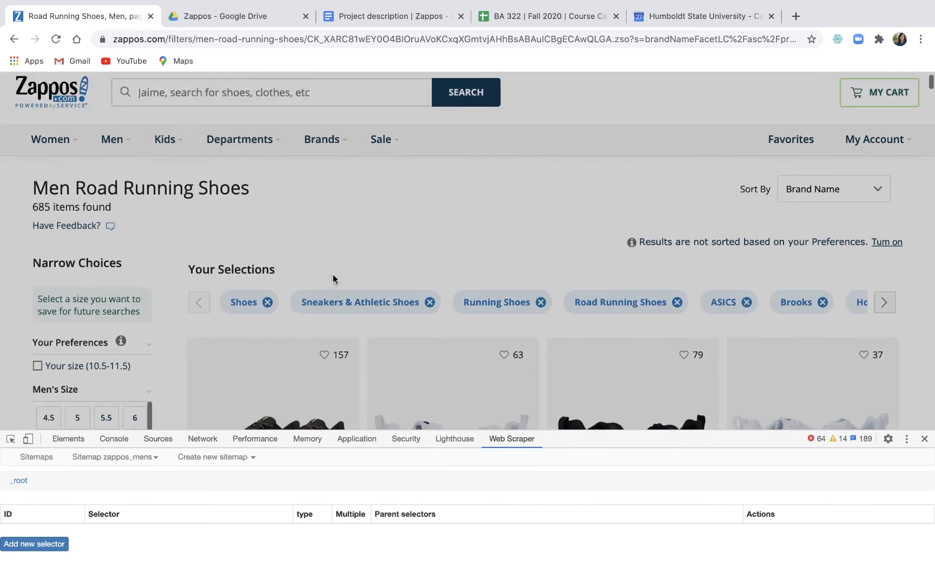
pyautogui.scroll(-20, 333, 279)
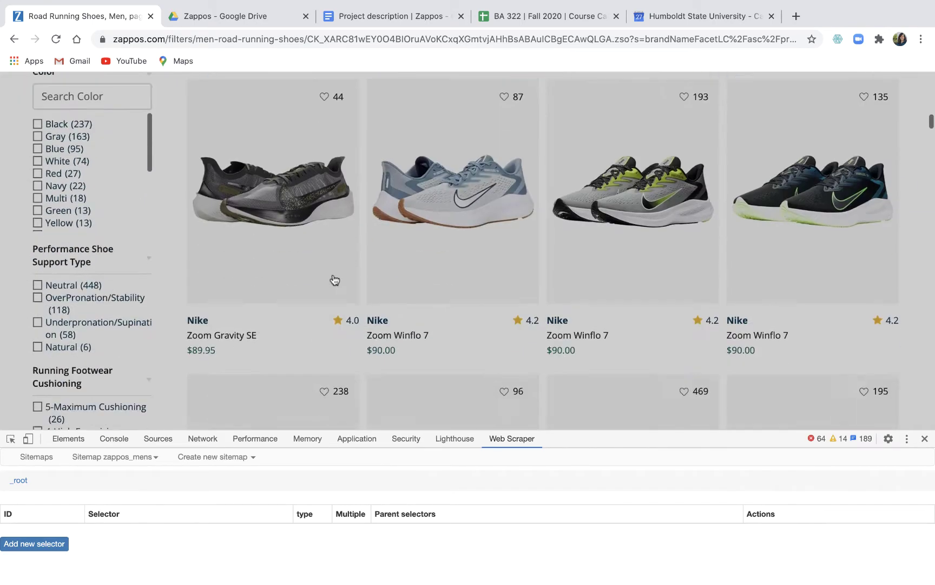
pyautogui.scroll(-20, 334, 280)
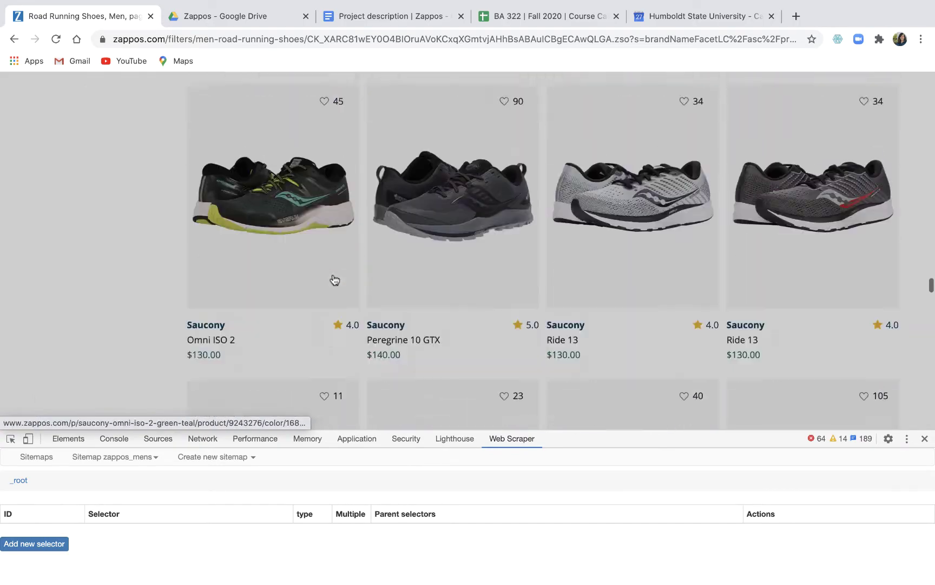
pyautogui.scroll(-15, 334, 279)
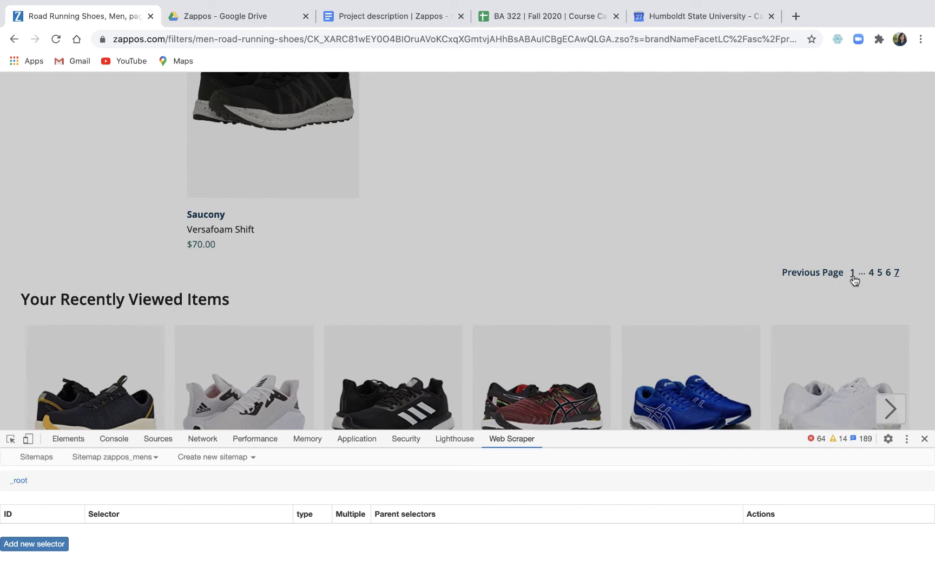
# Return the Zappos listing to results page 1.
pyautogui.click(853, 274)
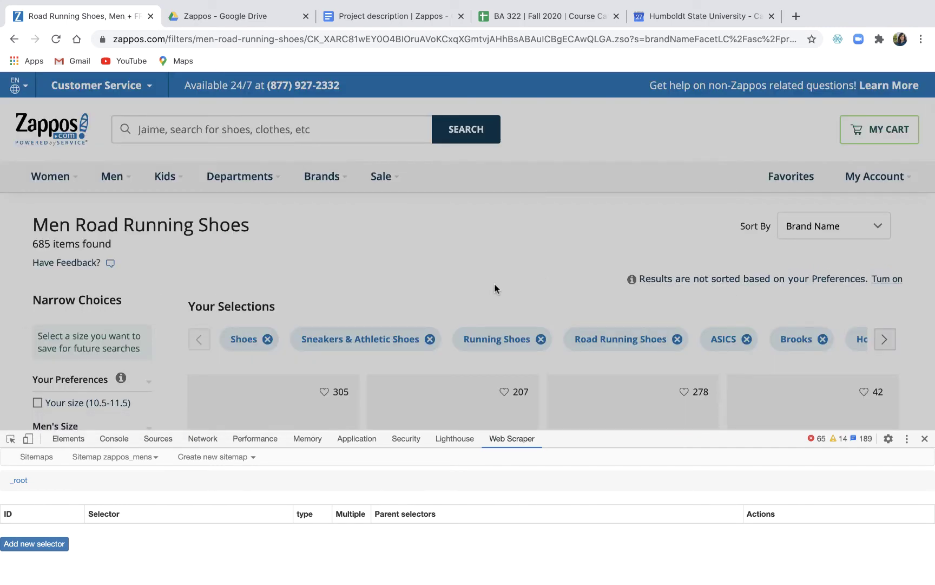
pyautogui.scroll(-5, 495, 288)
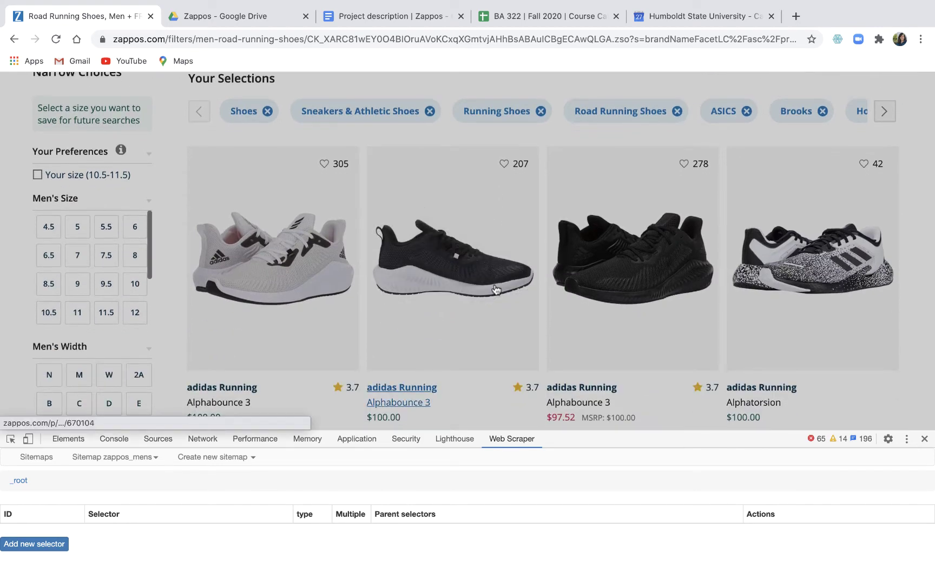
pyautogui.scroll(-2, 496, 287)
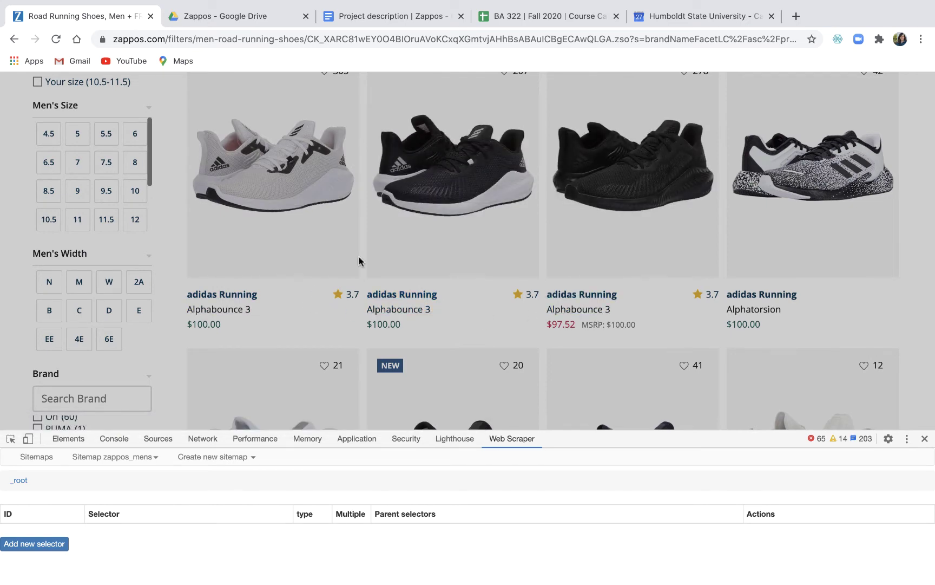
pyautogui.scroll(3, 359, 256)
pyautogui.scroll(-3, 359, 260)
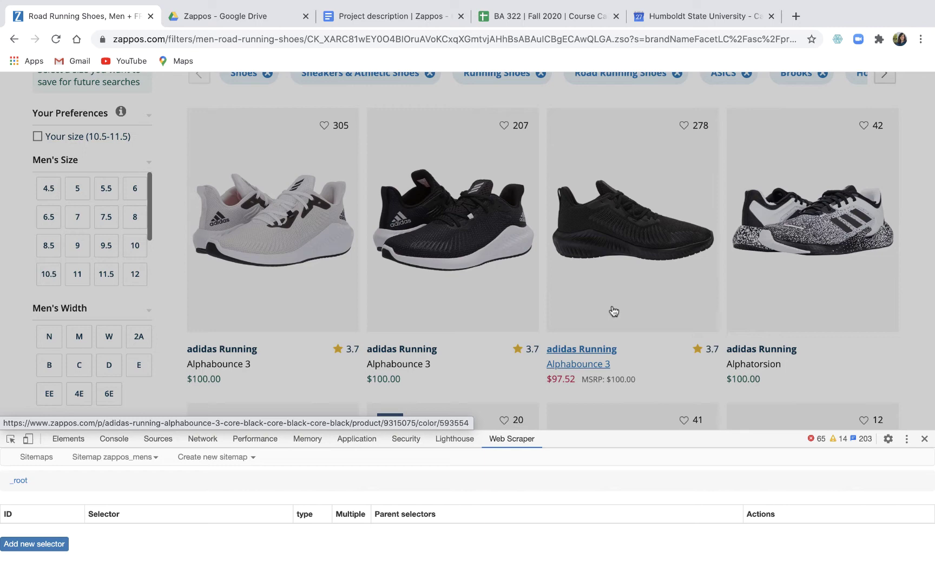
# Start a new Element selector with id 'shoe' and Multiple ticked.
pyautogui.click(41, 545)
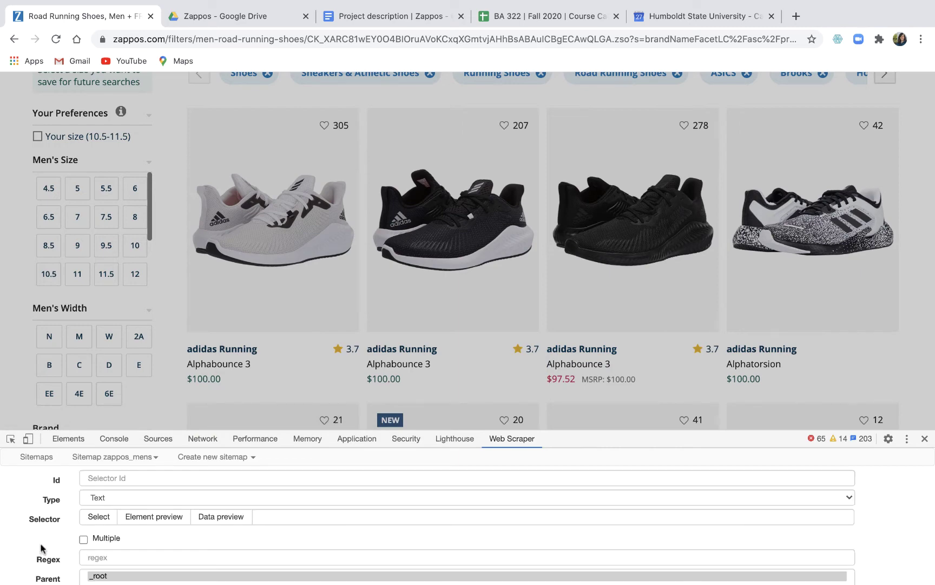
pyautogui.click(123, 498)
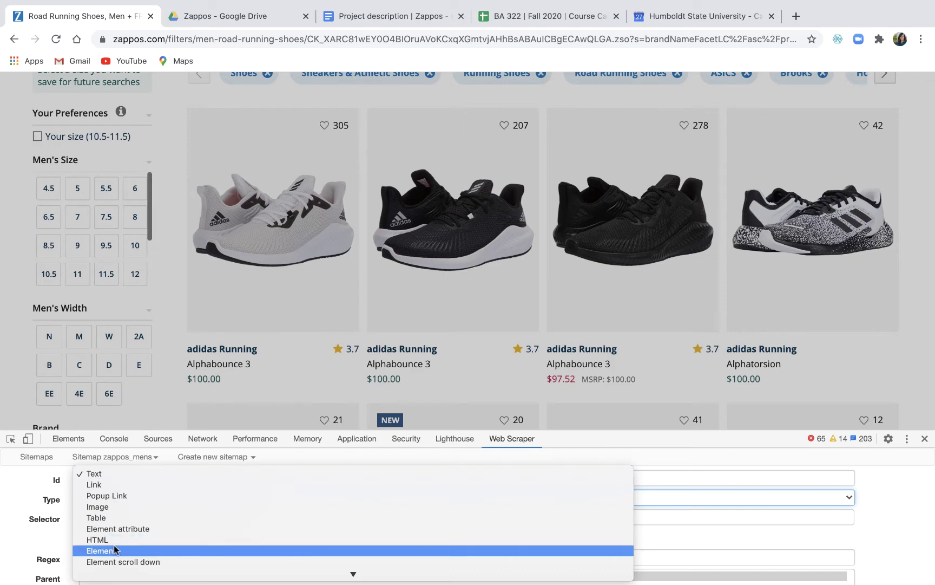
pyautogui.click(115, 550)
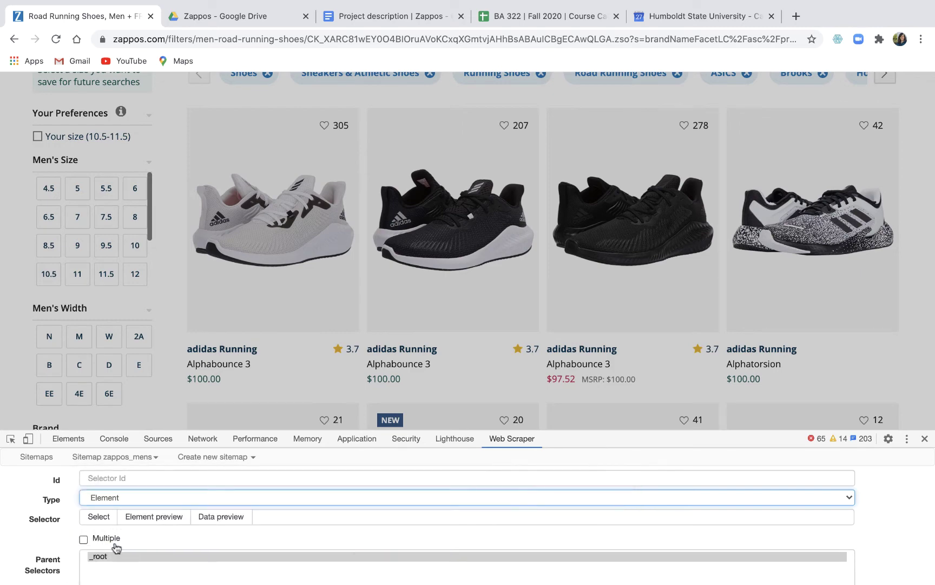
pyautogui.click(122, 478)
pyautogui.write('shoe')
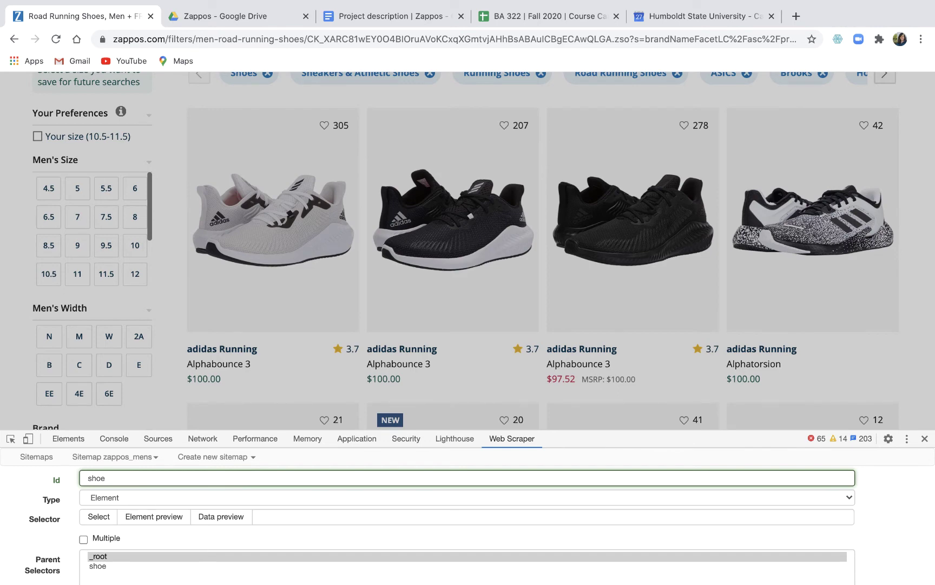
pyautogui.click(82, 539)
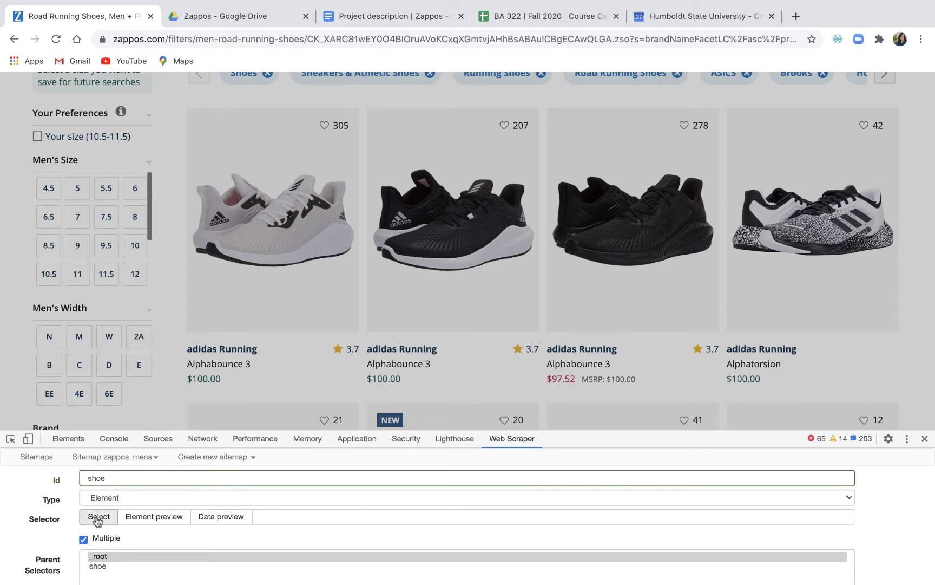
# Pick two product cards so the selector matches all a.gm cards, and save it.
pyautogui.click(98, 520)
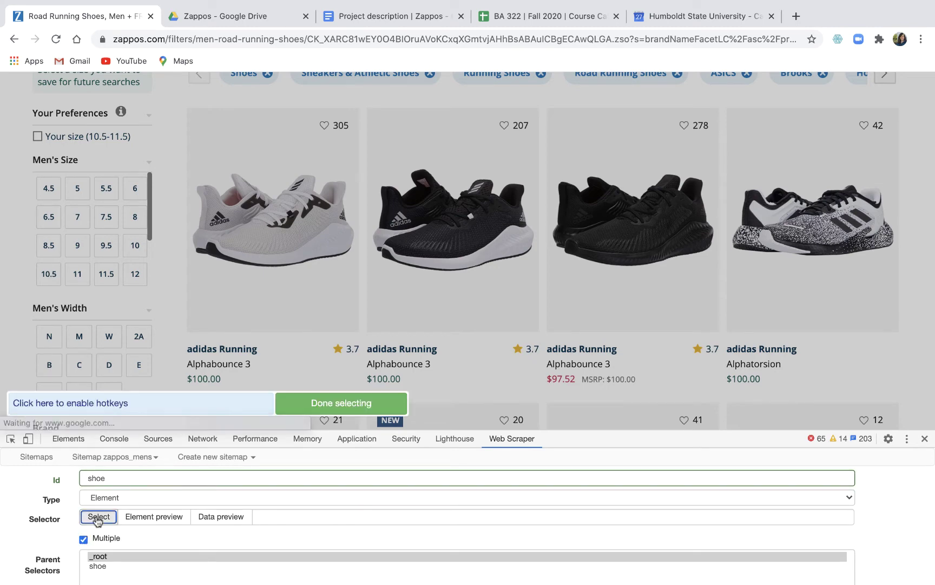
pyautogui.click(239, 304)
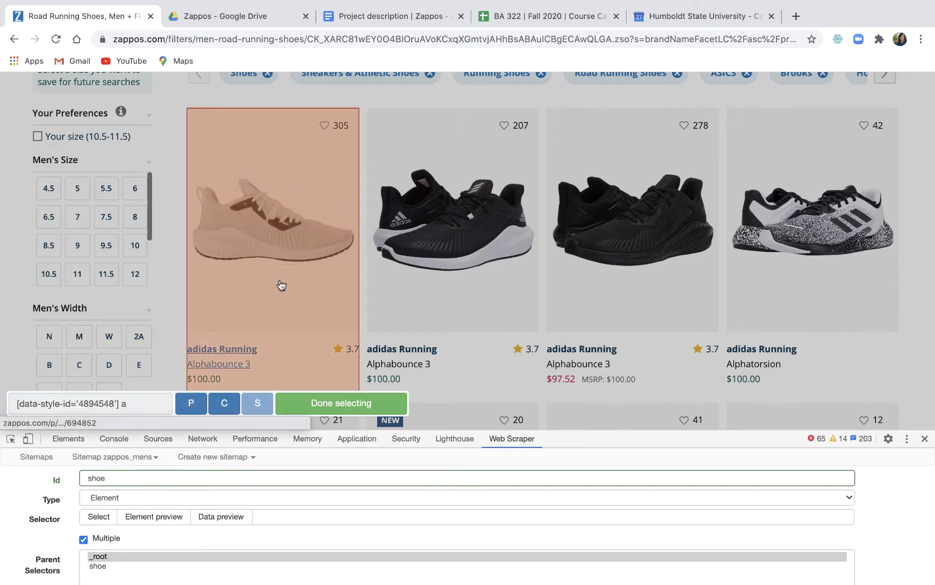
pyautogui.click(435, 303)
pyautogui.scroll(-15, 436, 304)
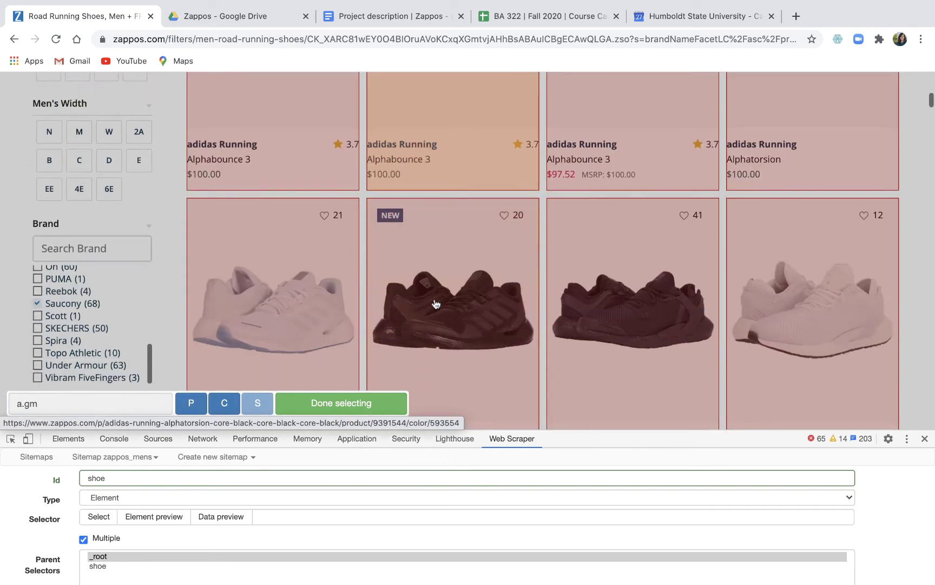
pyautogui.scroll(-15, 436, 304)
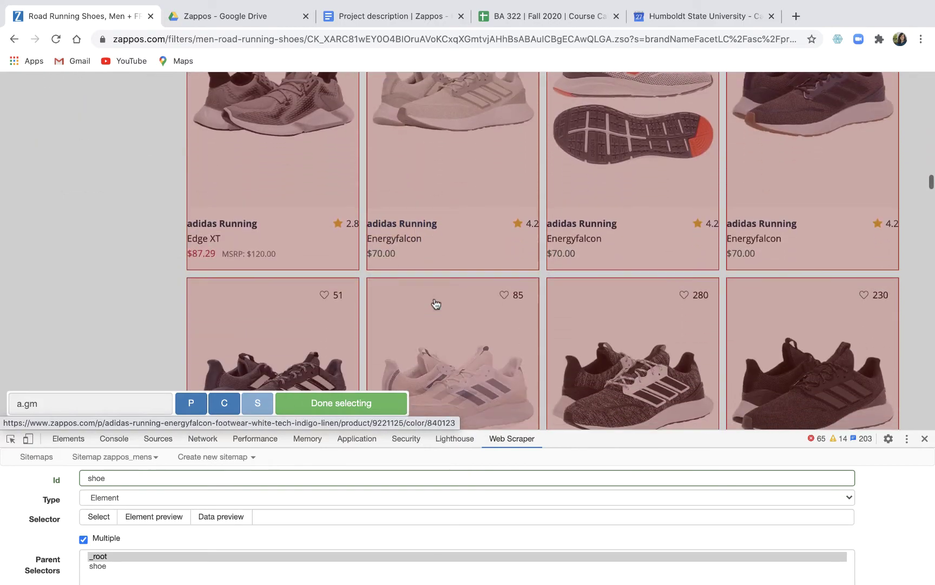
pyautogui.scroll(15, 436, 304)
pyautogui.scroll(15, 436, 304)
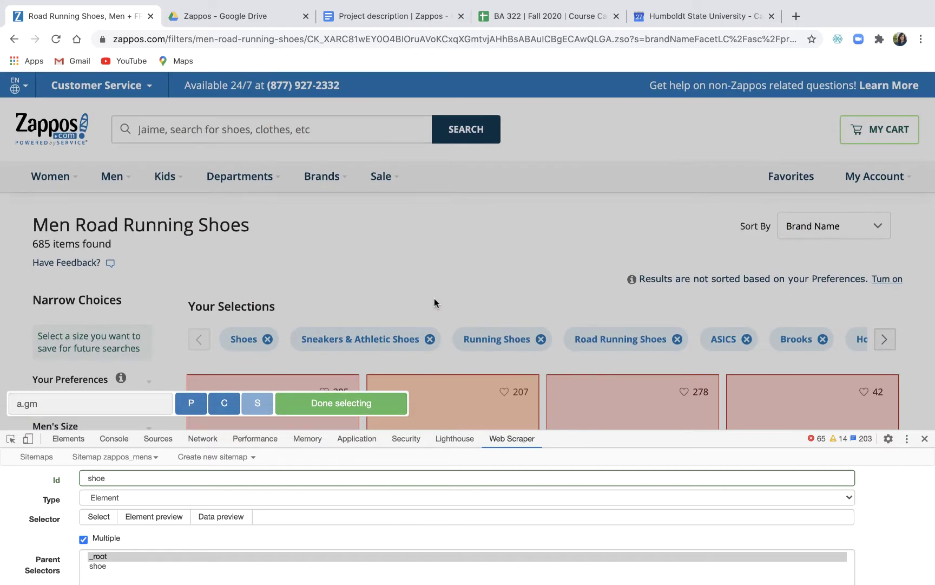
pyautogui.scroll(-3, 434, 297)
pyautogui.click(347, 403)
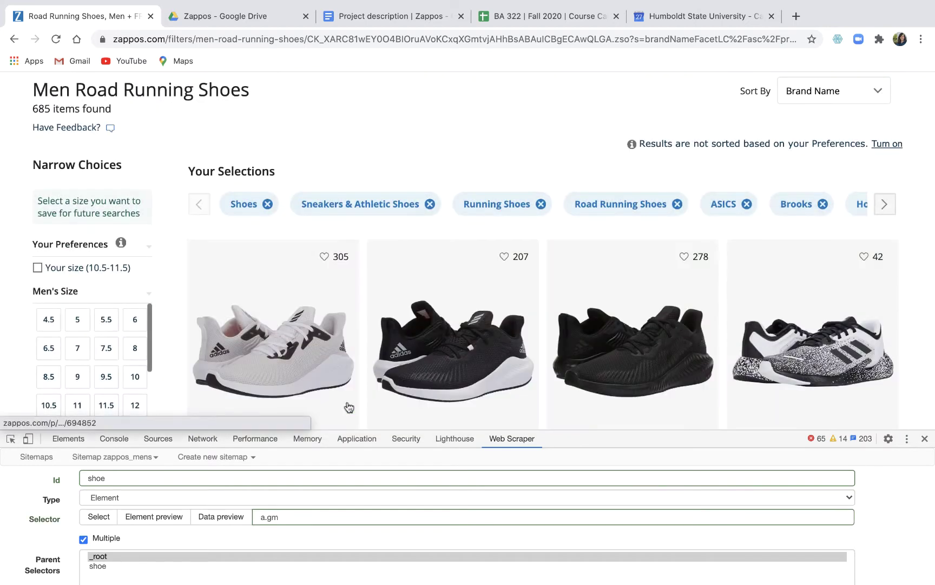
pyautogui.scroll(-1, 298, 475)
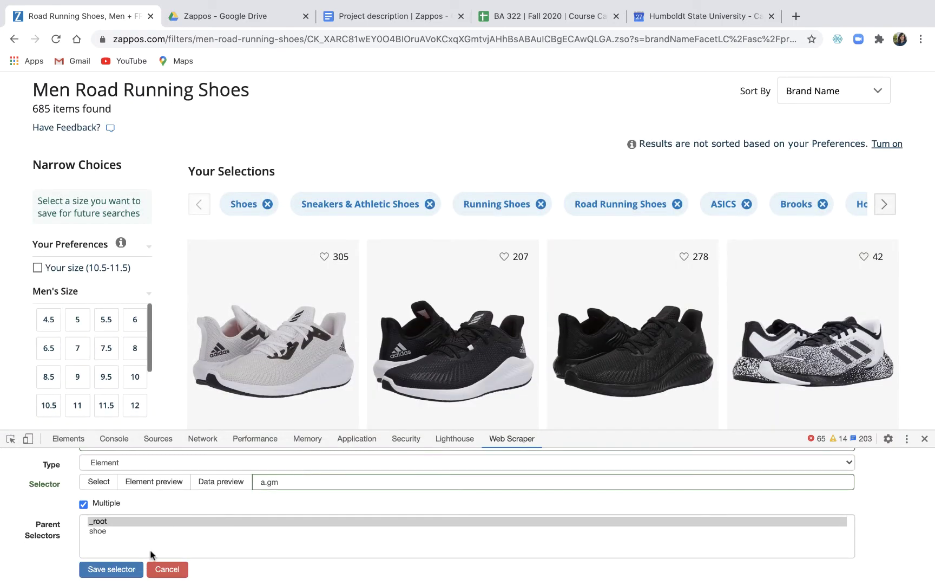
pyautogui.click(116, 570)
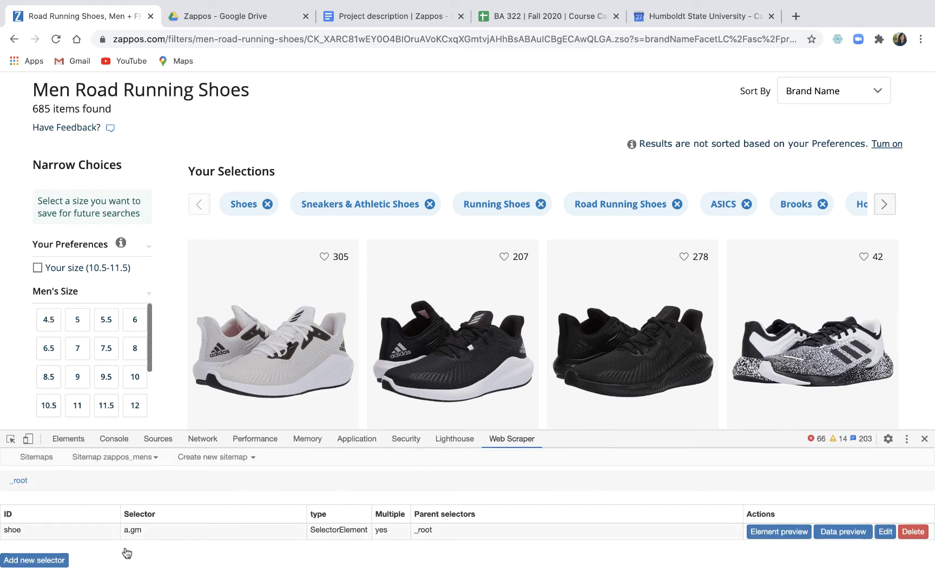
# Check the first shoe's product page, return to the listing, and enter the shoe selector.
pyautogui.scroll(-3, 273, 302)
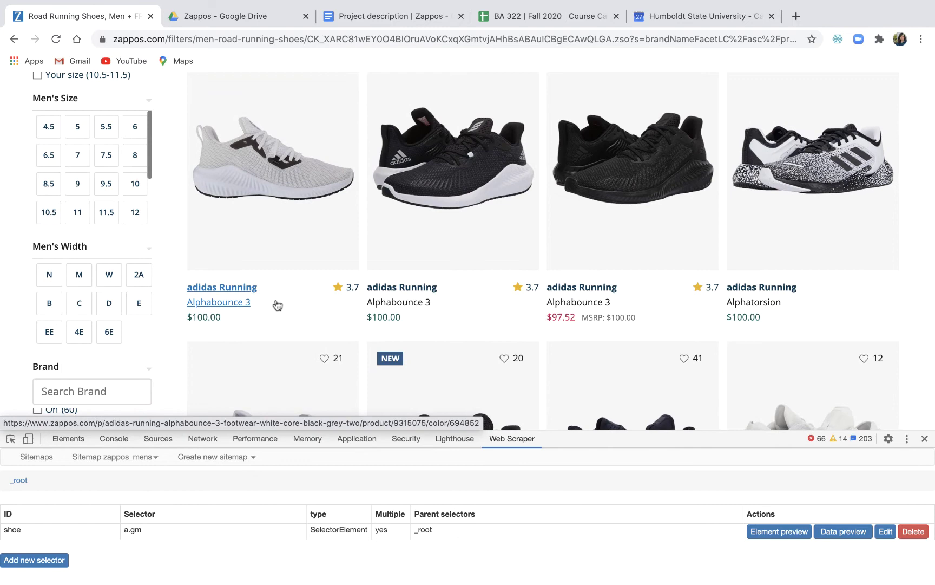
pyautogui.scroll(1, 278, 305)
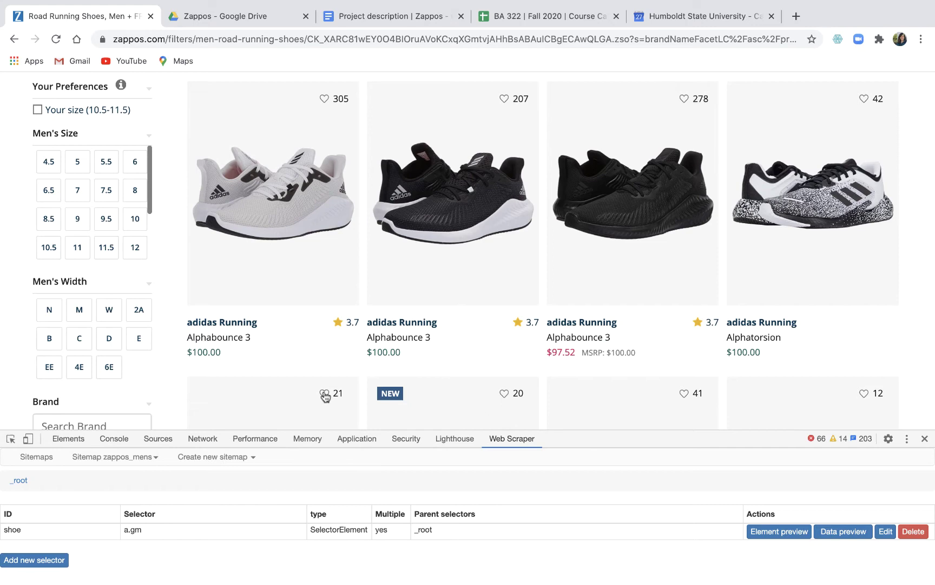
pyautogui.click(298, 310)
pyautogui.scroll(-3, 308, 315)
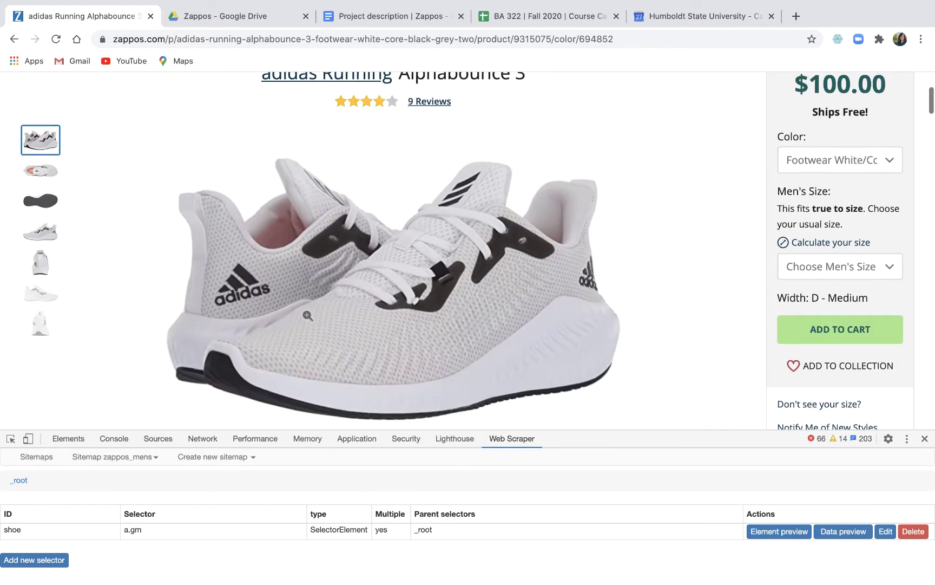
pyautogui.scroll(2, 307, 316)
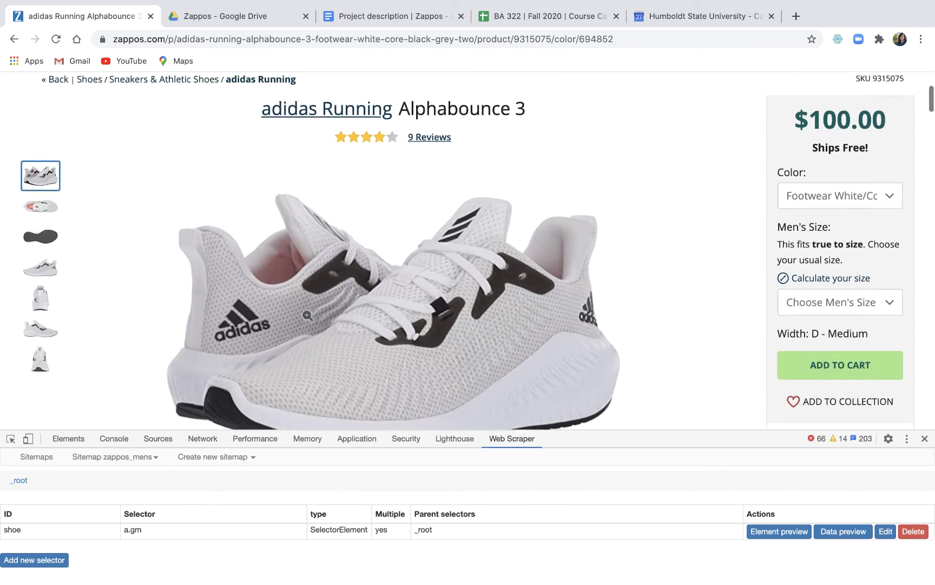
pyautogui.click(13, 39)
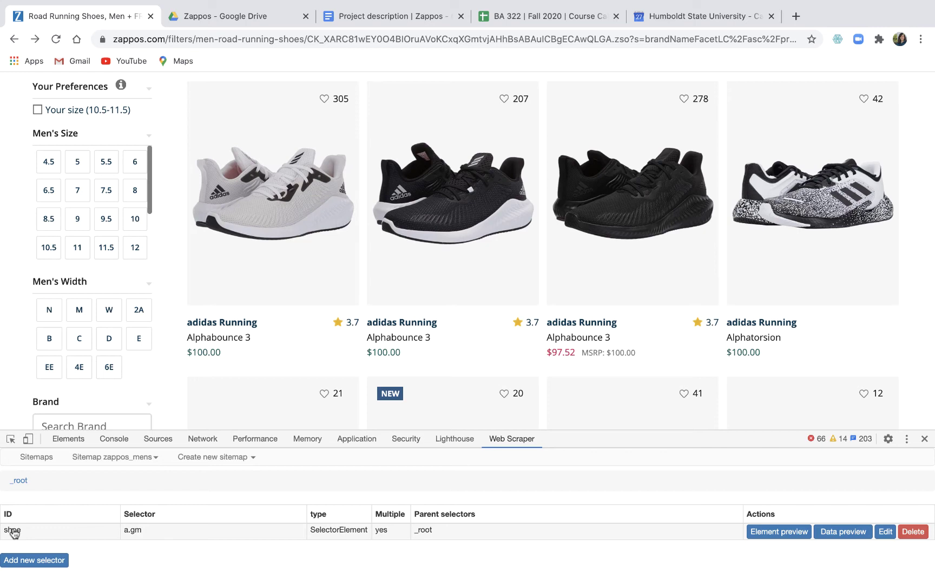
pyautogui.click(14, 533)
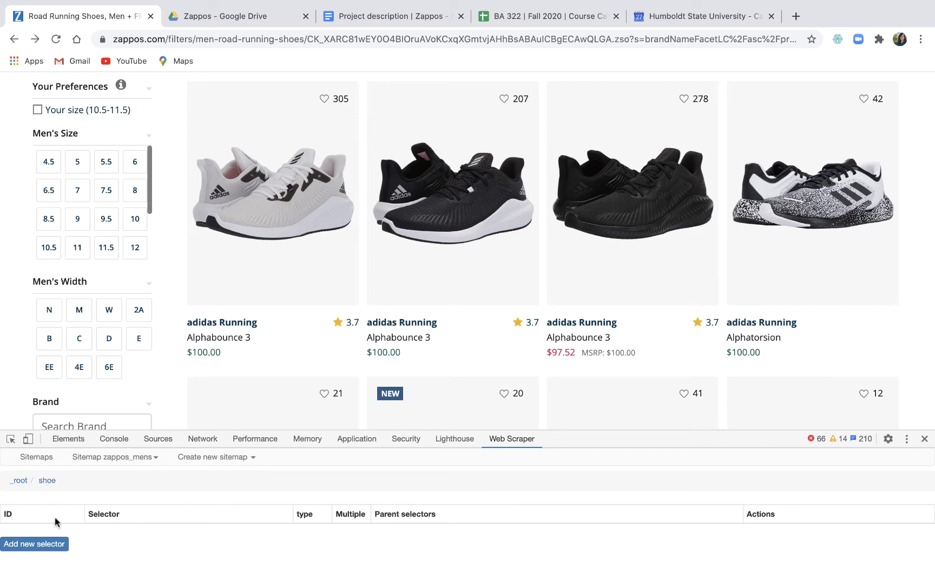
# Create a new Link selector named 'link to shoe' under shoe.
pyautogui.click(48, 546)
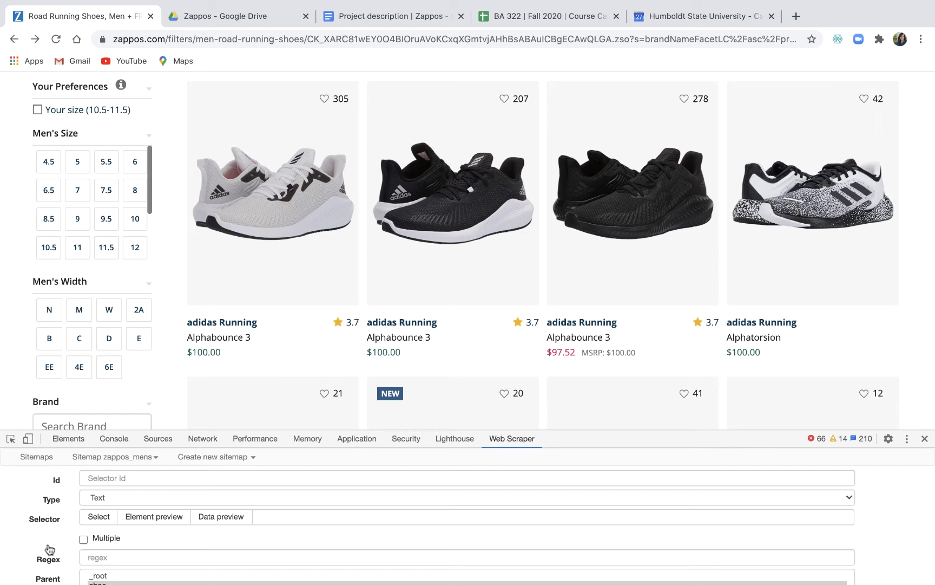
pyautogui.click(123, 476)
pyautogui.write('link to shoe')
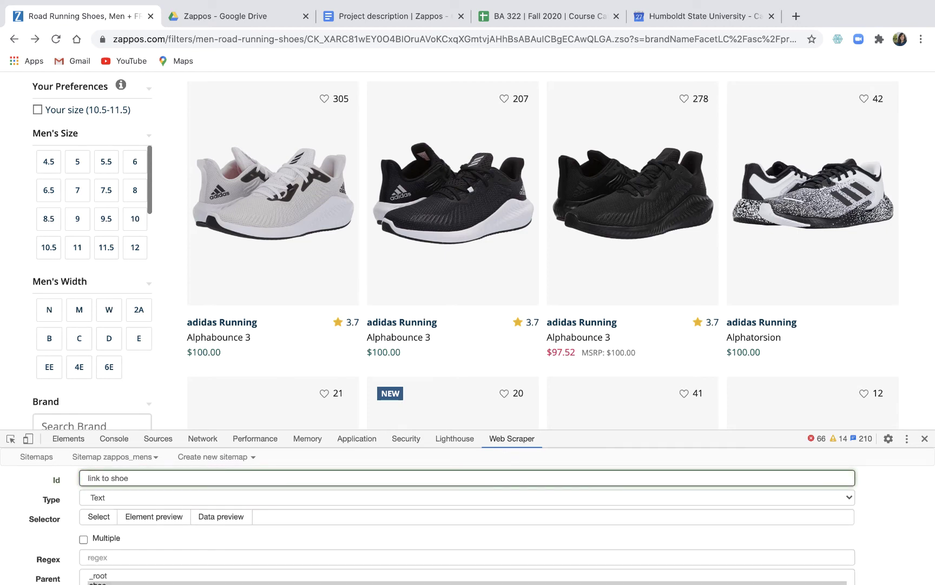
pyautogui.click(118, 497)
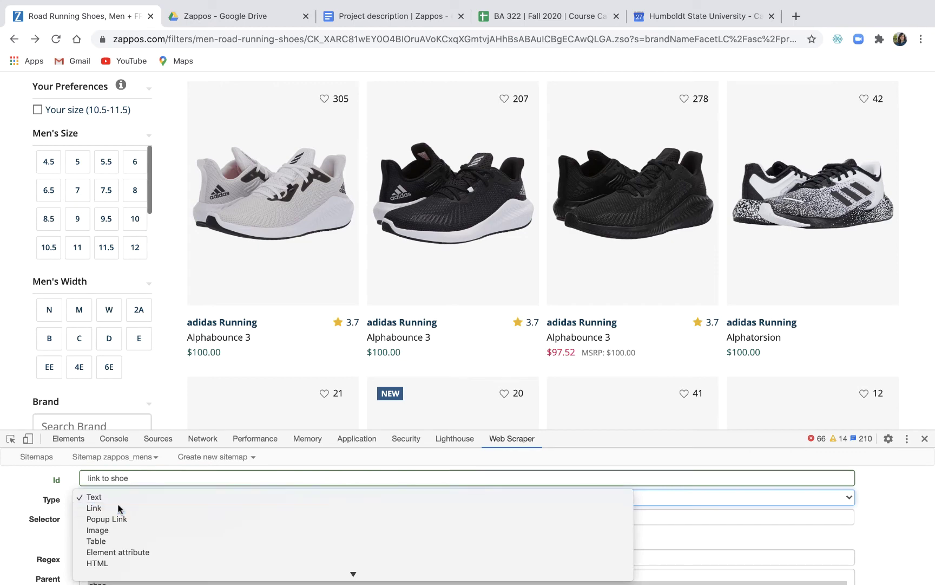
pyautogui.click(117, 507)
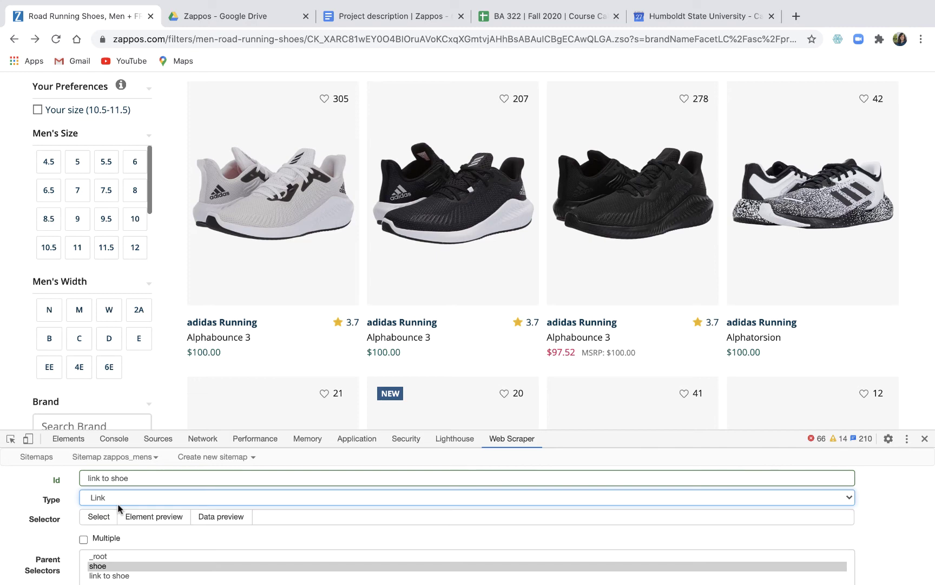
# Pick the first shoe card as the link element, save it, and open its child level.
pyautogui.click(101, 517)
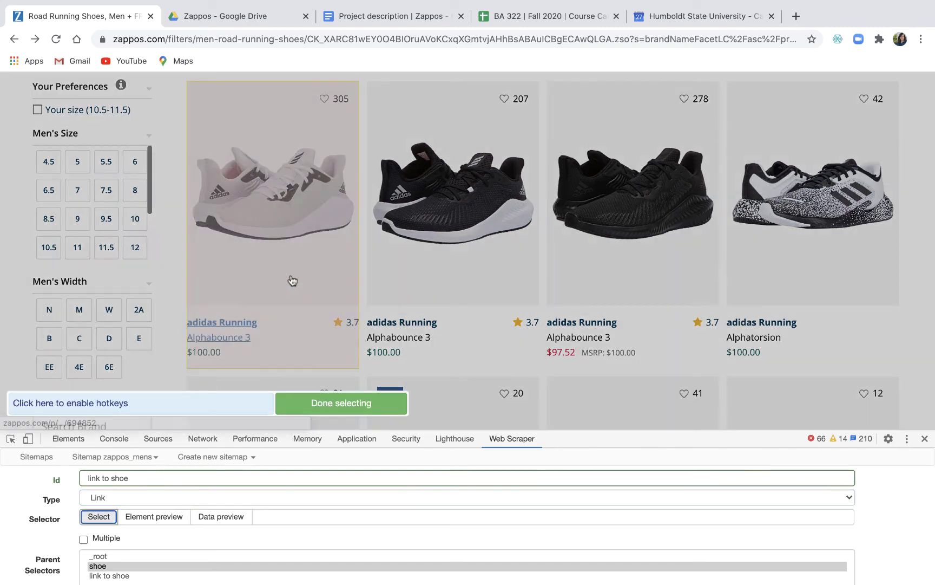
pyautogui.click(293, 281)
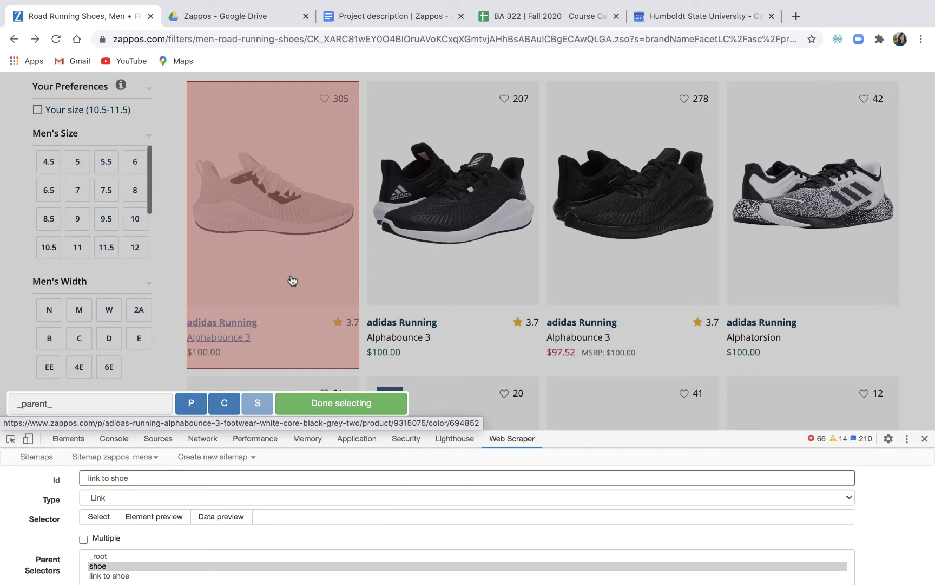
pyautogui.click(339, 407)
pyautogui.scroll(-1, 309, 478)
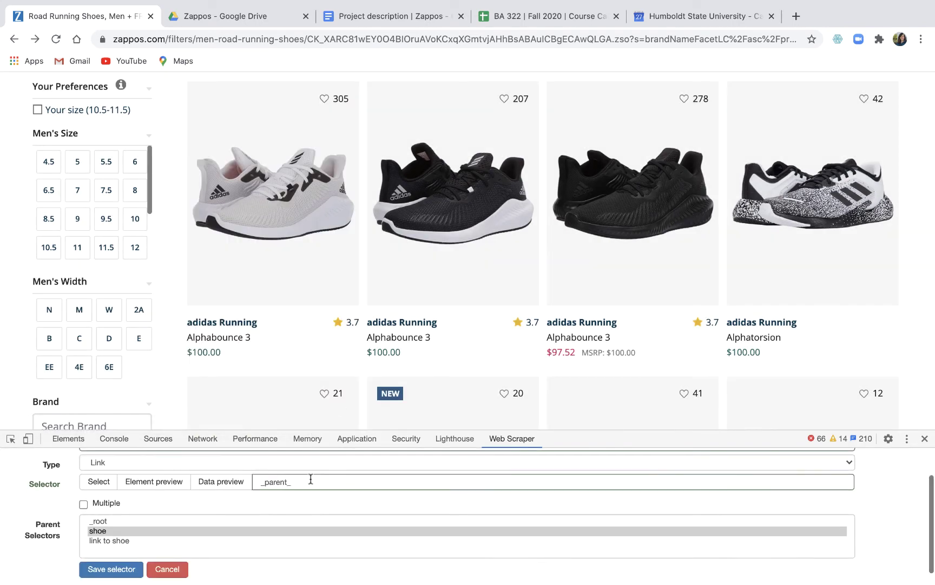
pyautogui.click(127, 569)
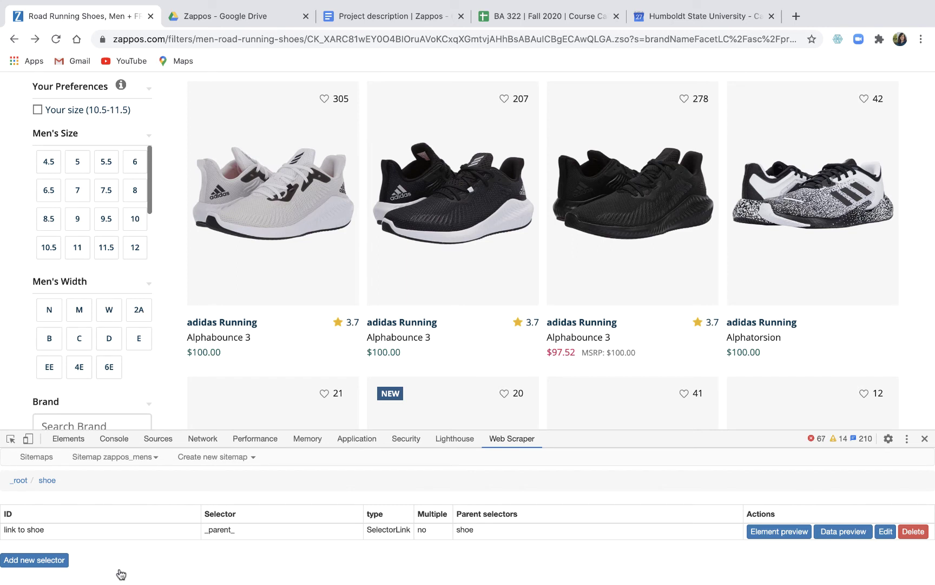
pyautogui.click(34, 534)
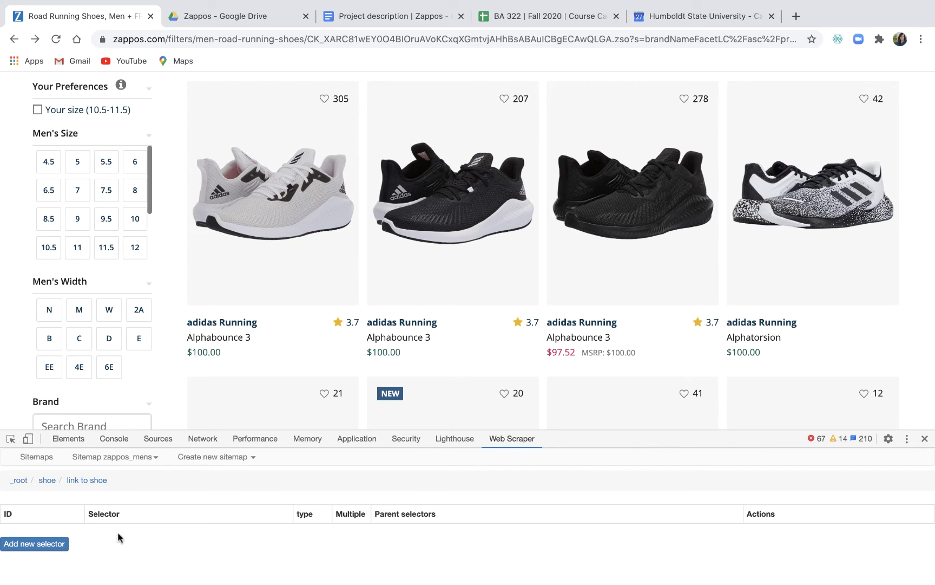
# Open the adidas Running Alphabounce 3 product page ($100.00) and scroll through its layout.
pyautogui.click(302, 326)
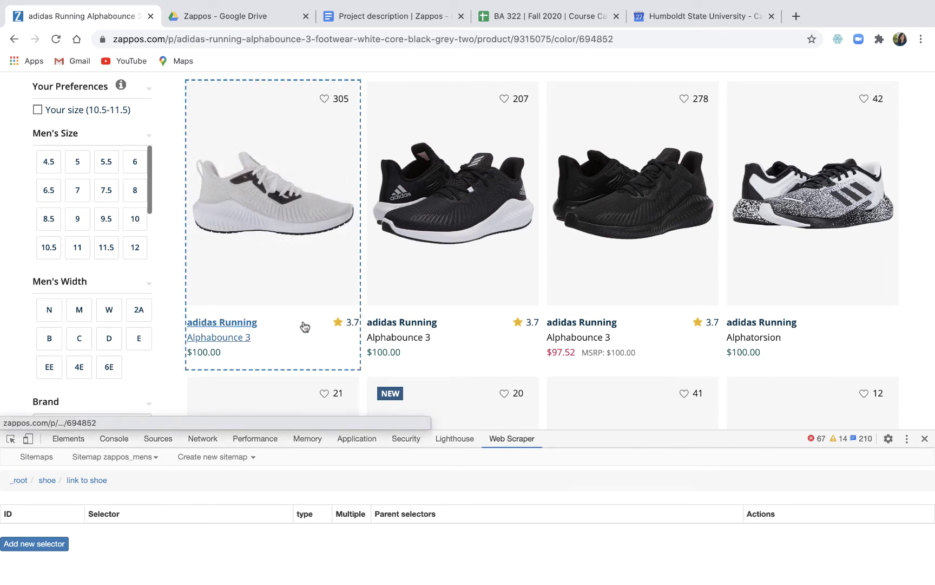
pyautogui.scroll(-3, 648, 262)
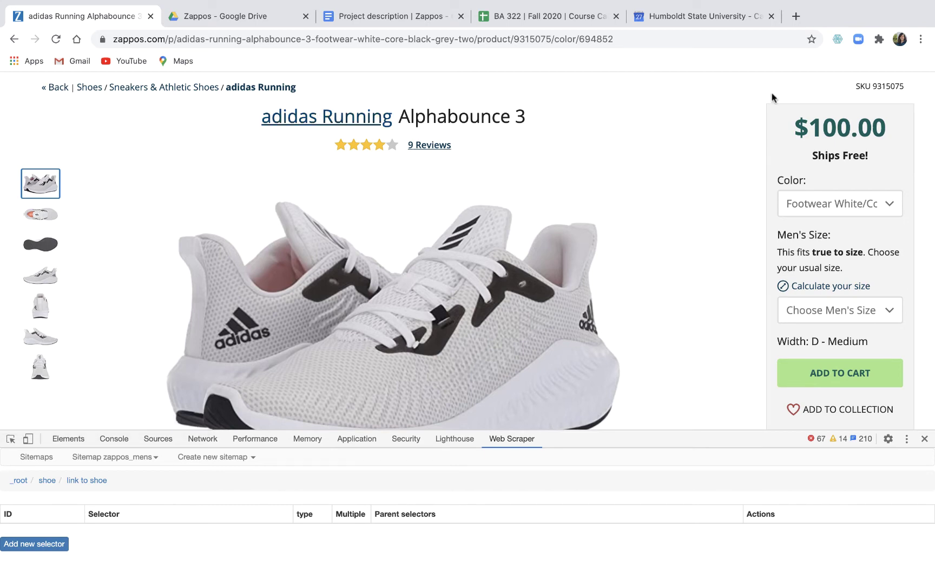
pyautogui.scroll(-6, 669, 232)
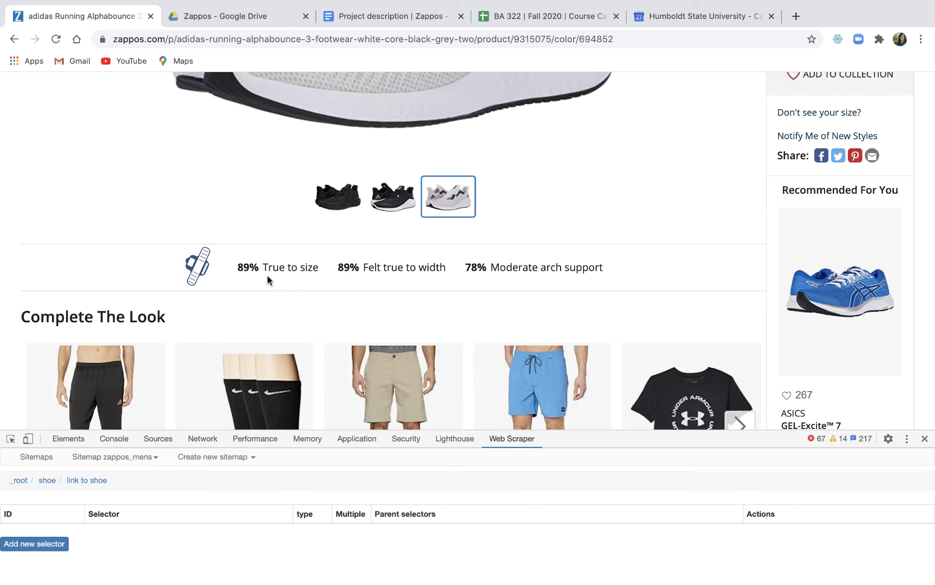
pyautogui.moveTo(247, 265)
pyautogui.scroll(8, 644, 191)
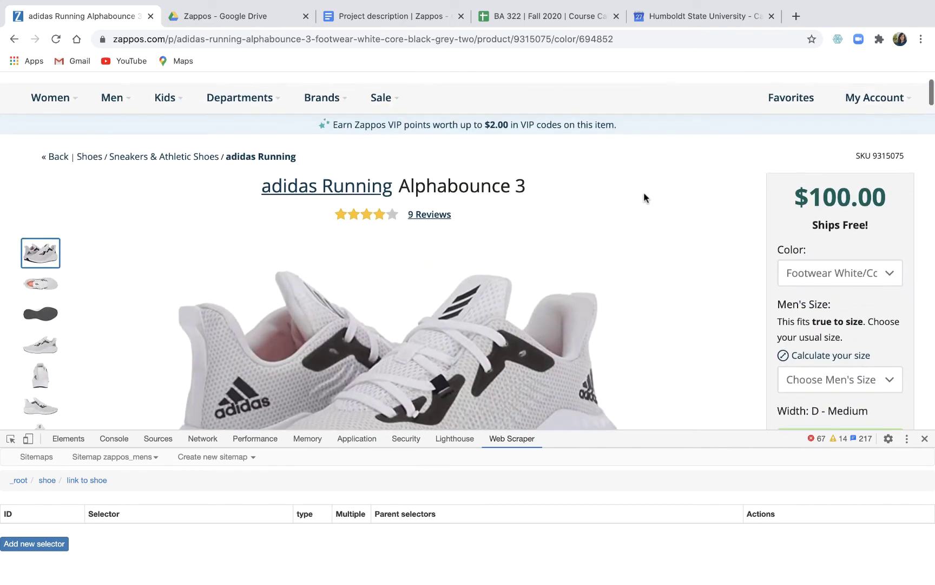
pyautogui.click(430, 217)
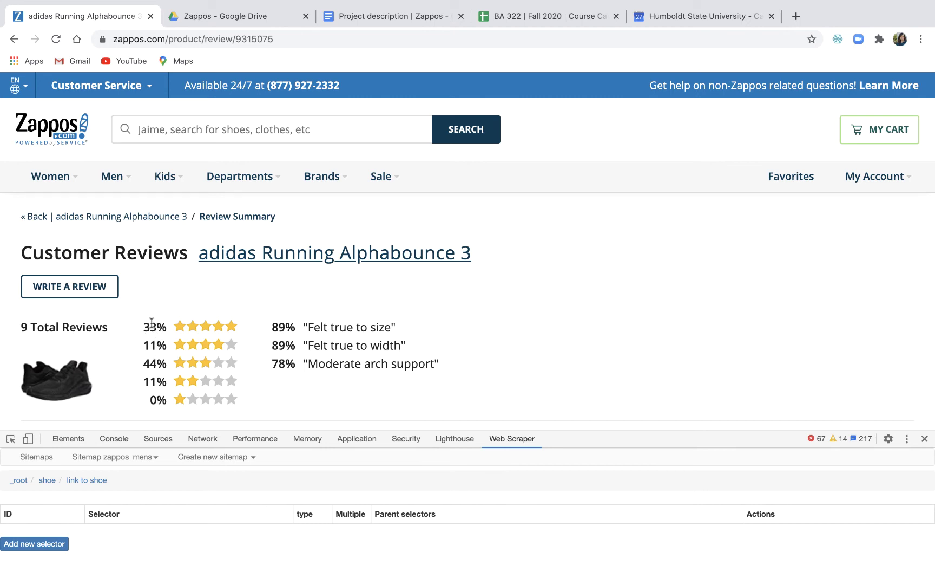
pyautogui.scroll(-5, 519, 330)
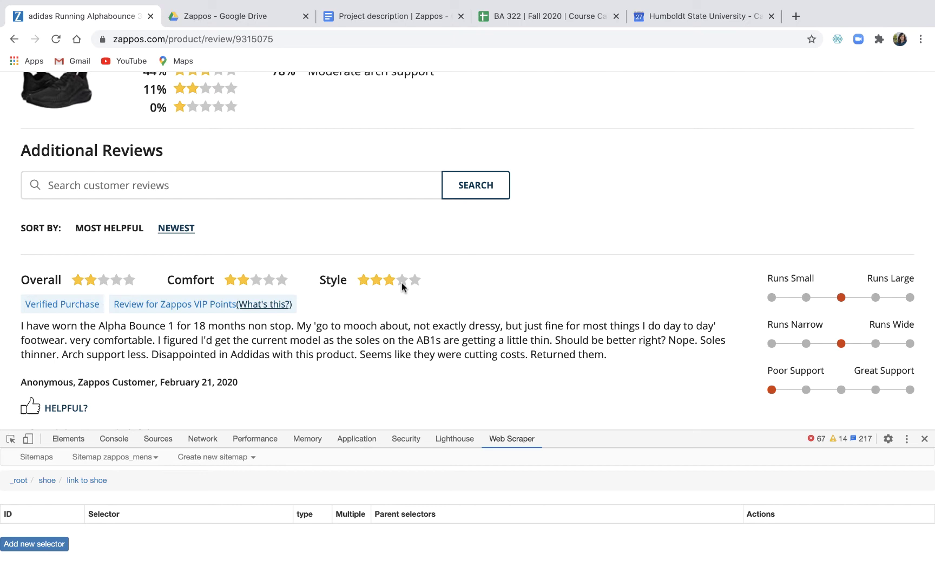
pyautogui.scroll(5, 402, 287)
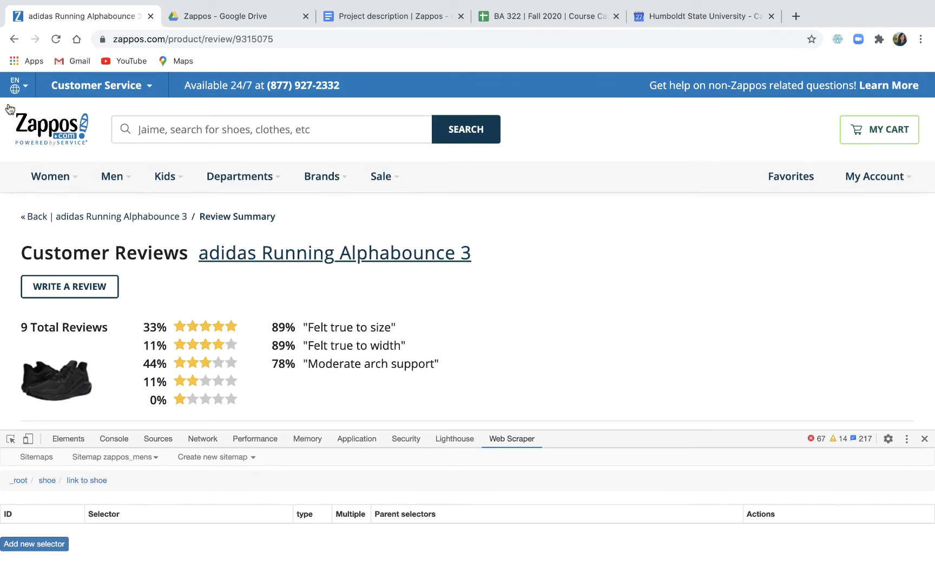
pyautogui.click(13, 40)
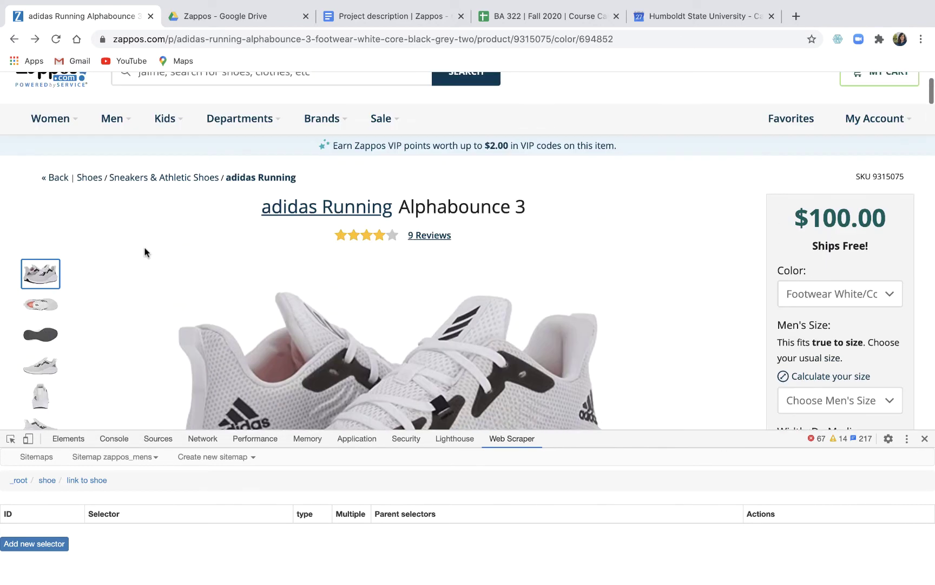
pyautogui.scroll(-1, 145, 252)
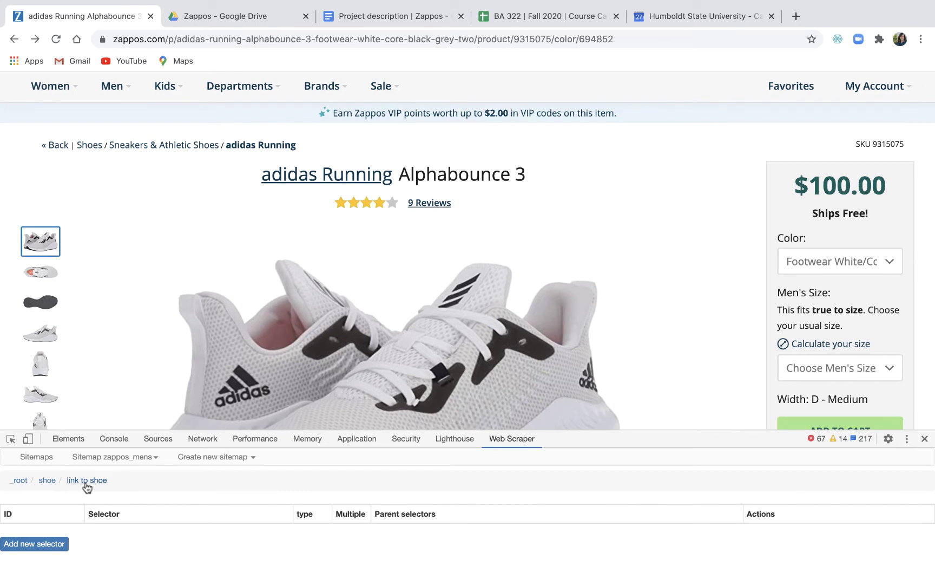
# Add and save a 'brand' Text selector that picks the 'adidas Running' brand name.
pyautogui.click(33, 544)
pyautogui.click(128, 479)
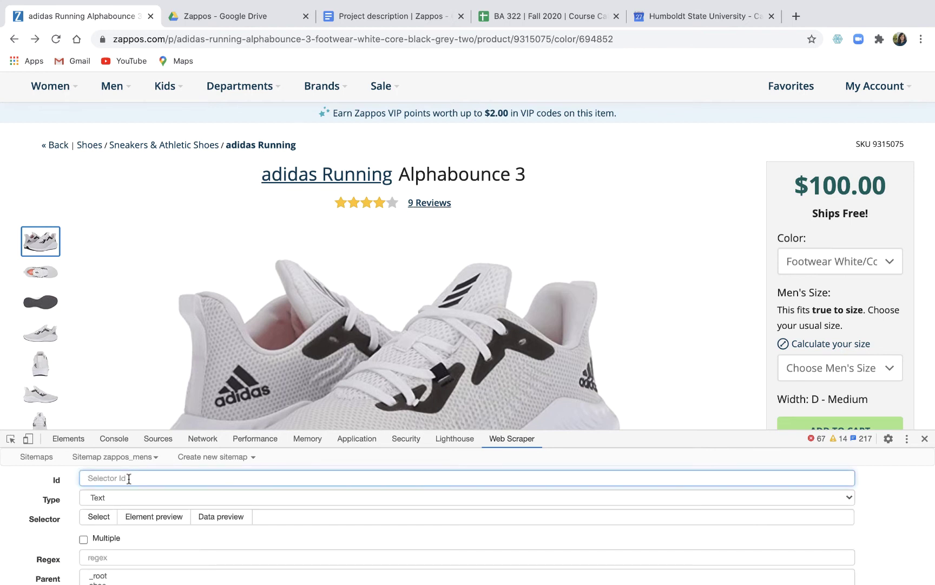
pyautogui.write('brand')
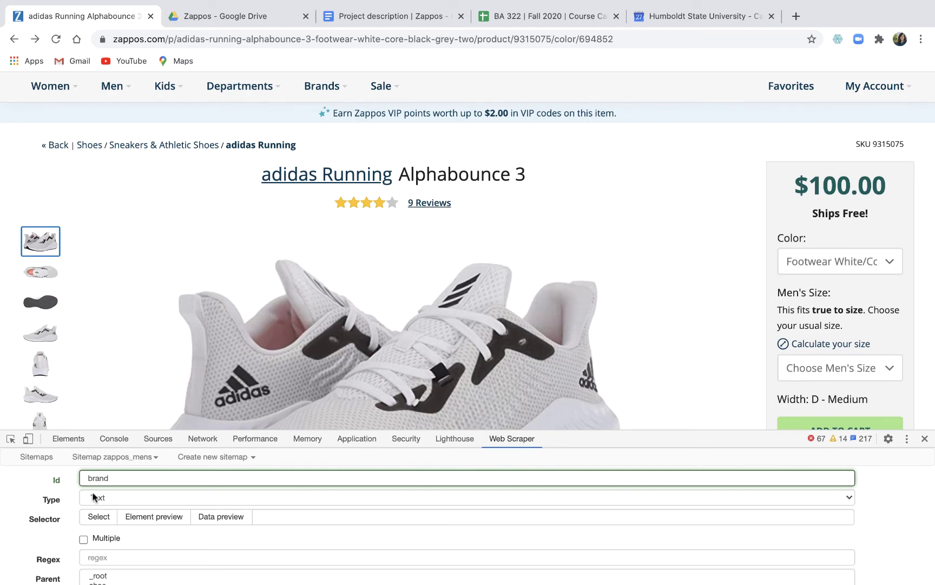
pyautogui.click(99, 516)
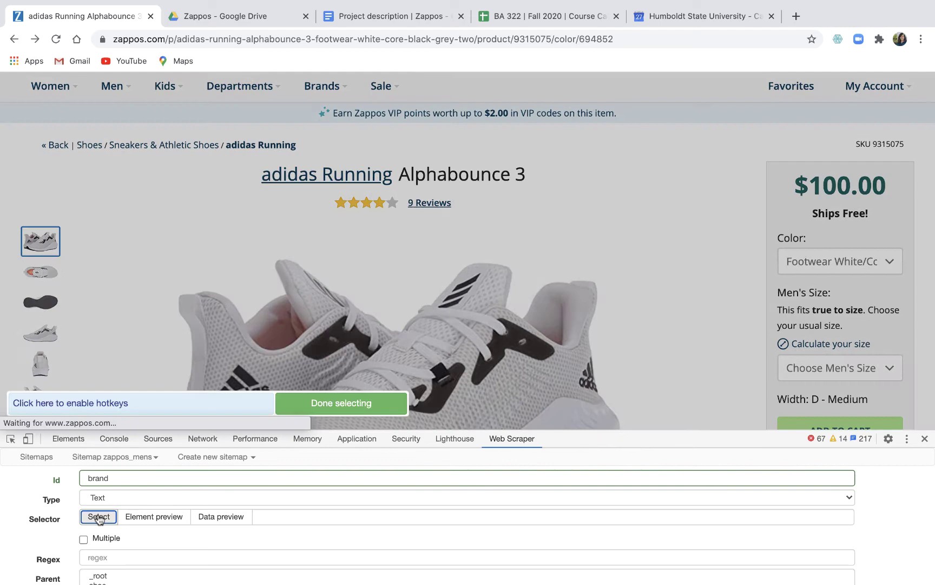
pyautogui.click(296, 181)
pyautogui.click(313, 402)
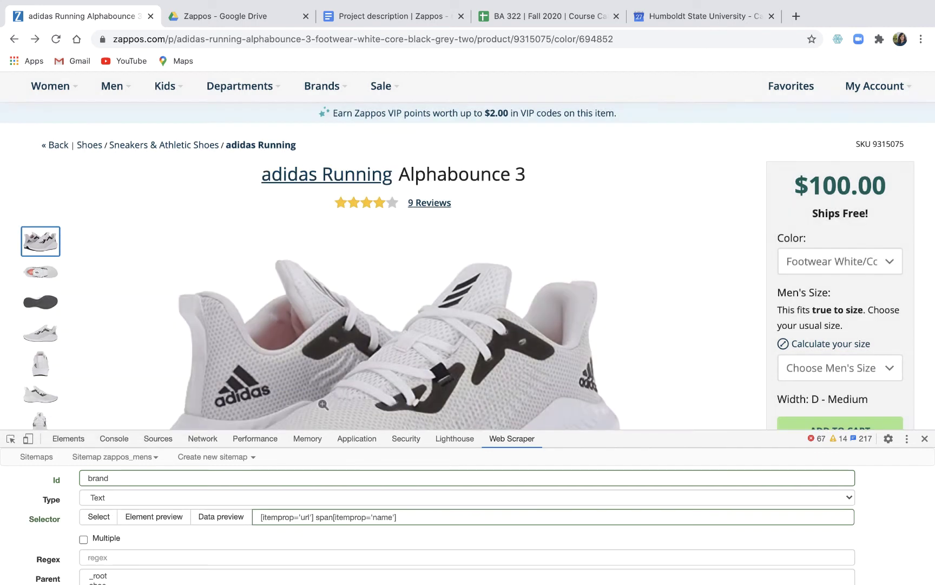
pyautogui.scroll(-2, 295, 540)
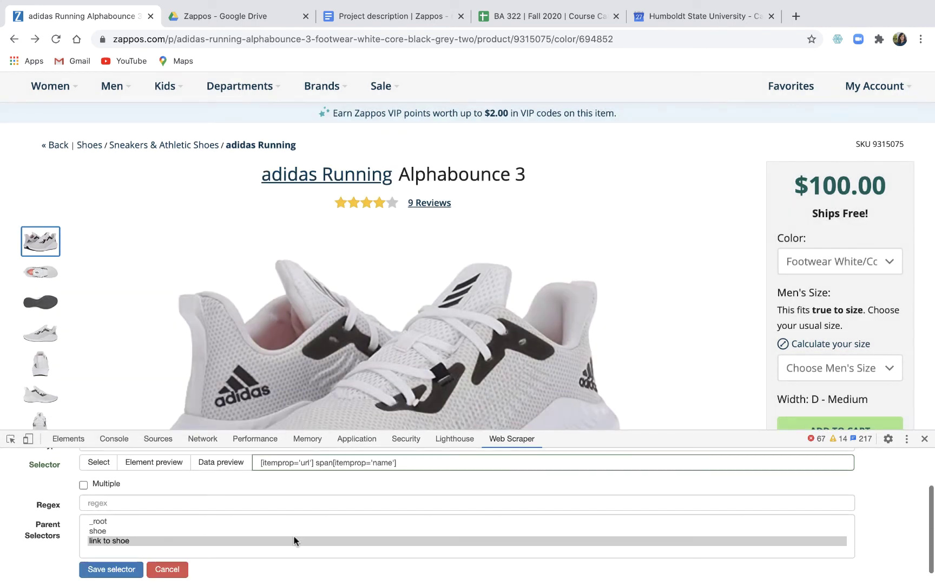
pyautogui.click(122, 570)
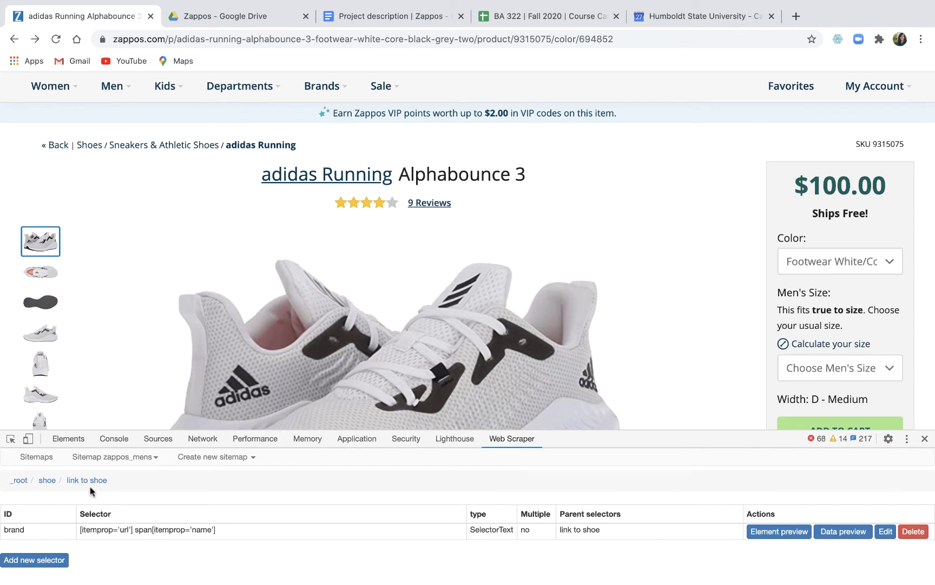
# Add and save a 'model' Text selector picking the Alphabounce 3 title (span.UL).
pyautogui.click(51, 556)
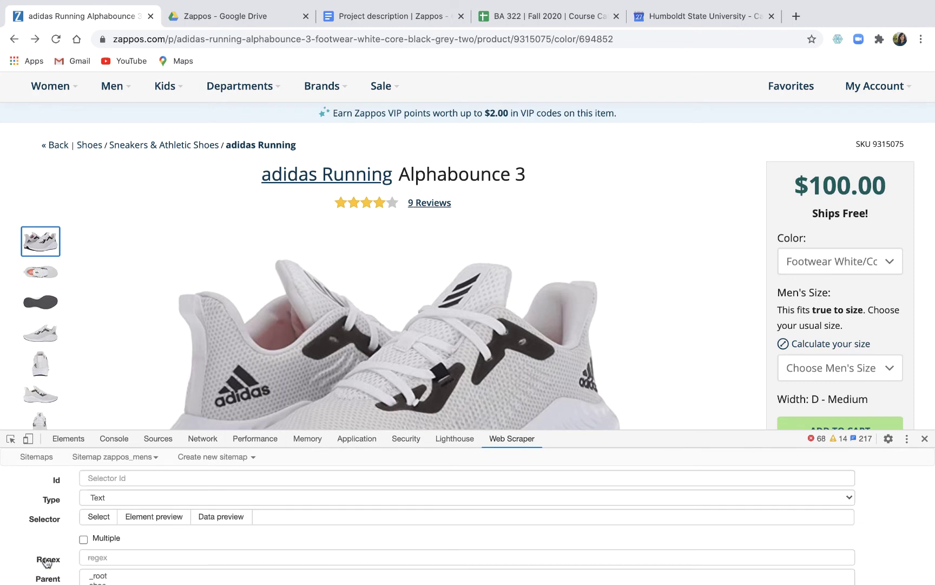
pyautogui.click(99, 479)
pyautogui.write('model')
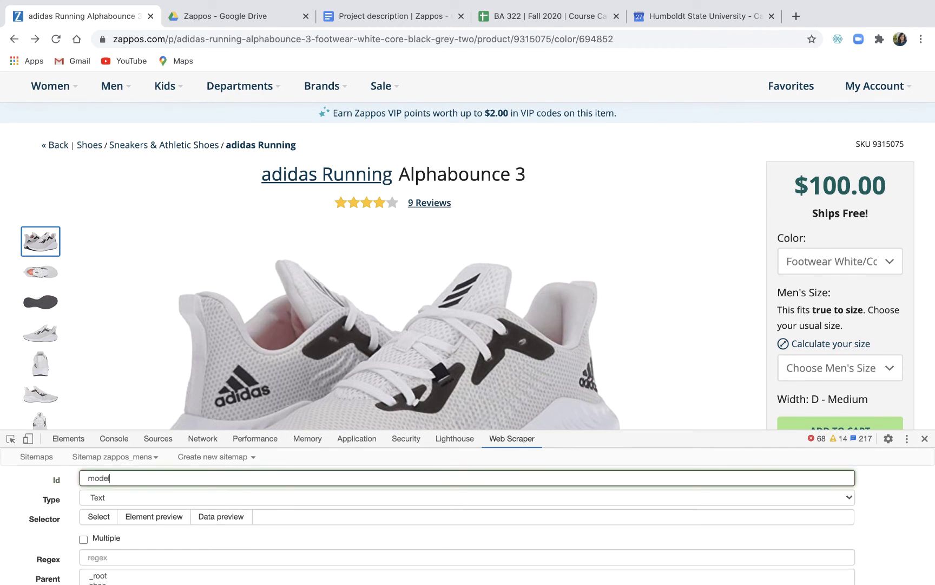
pyautogui.click(98, 518)
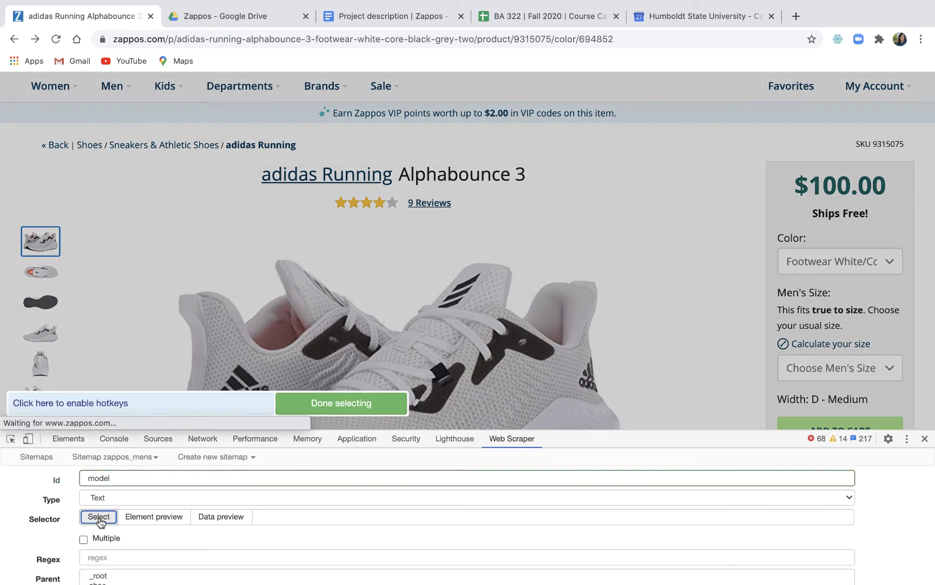
pyautogui.click(465, 172)
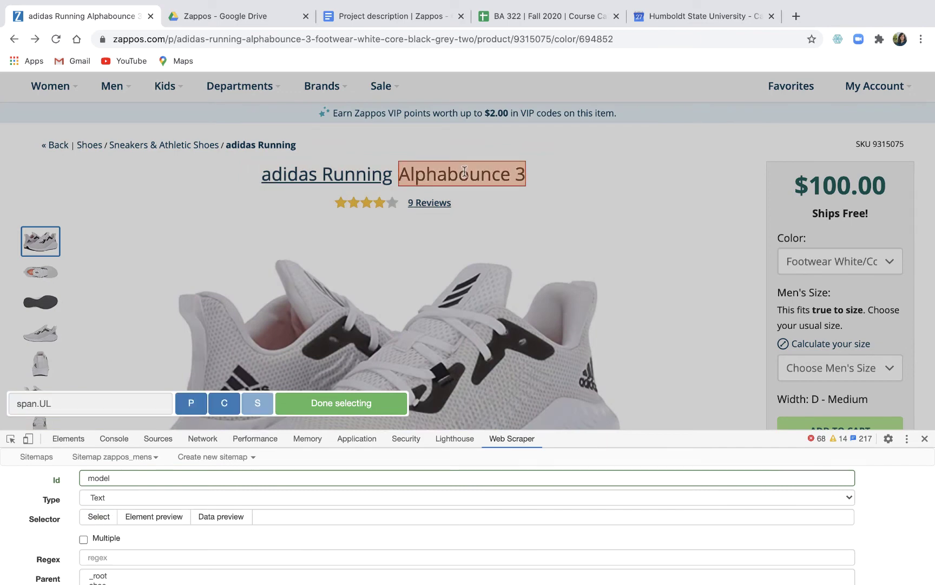
pyautogui.click(326, 402)
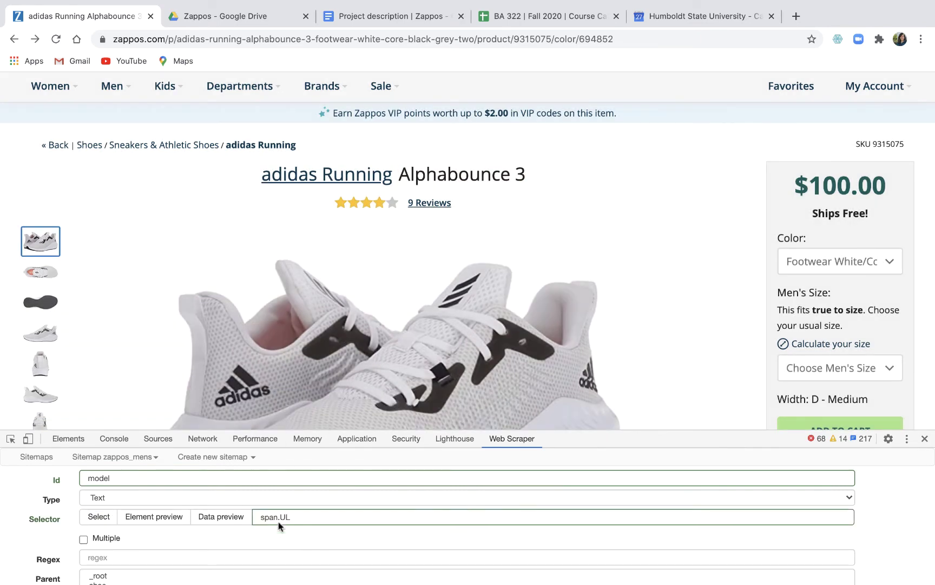
pyautogui.scroll(-1, 278, 521)
pyautogui.click(113, 569)
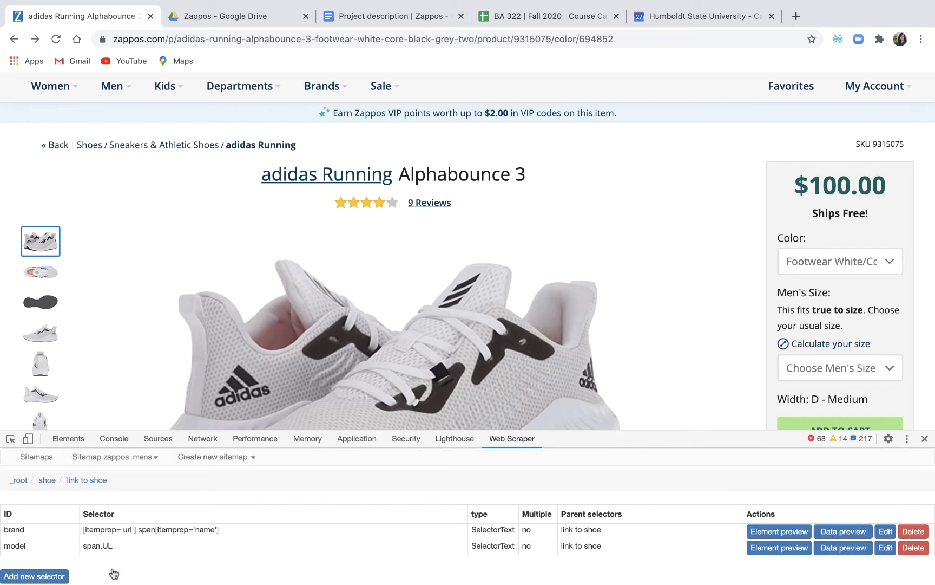
# Add and save a 'price' Text selector picking the $100.00 price (.vd span.SH).
pyautogui.click(47, 576)
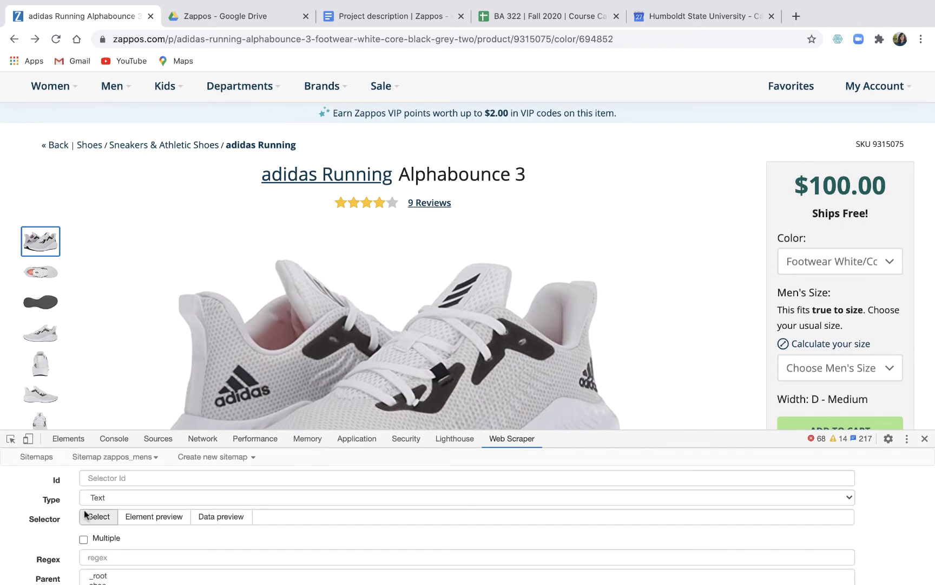
pyautogui.click(102, 479)
pyautogui.write('price')
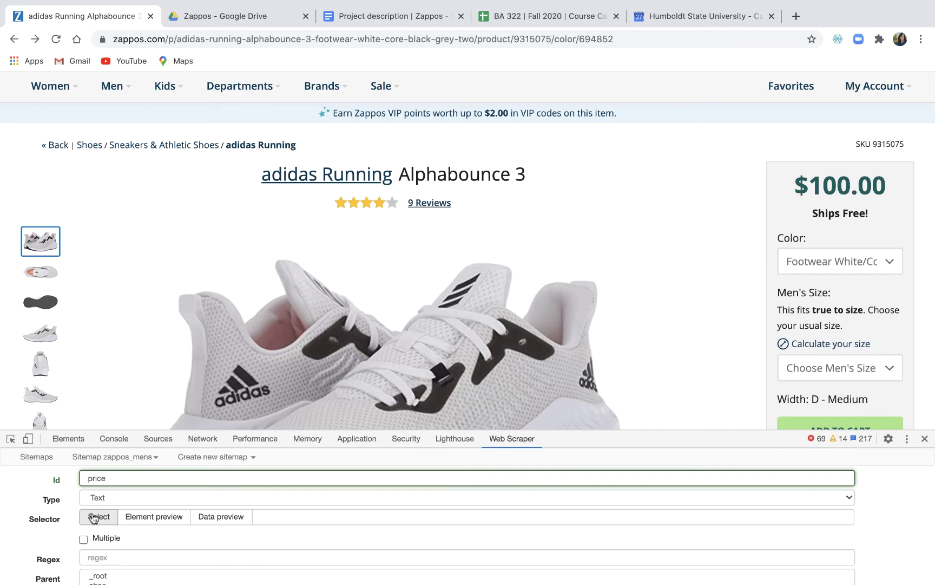
pyautogui.click(98, 517)
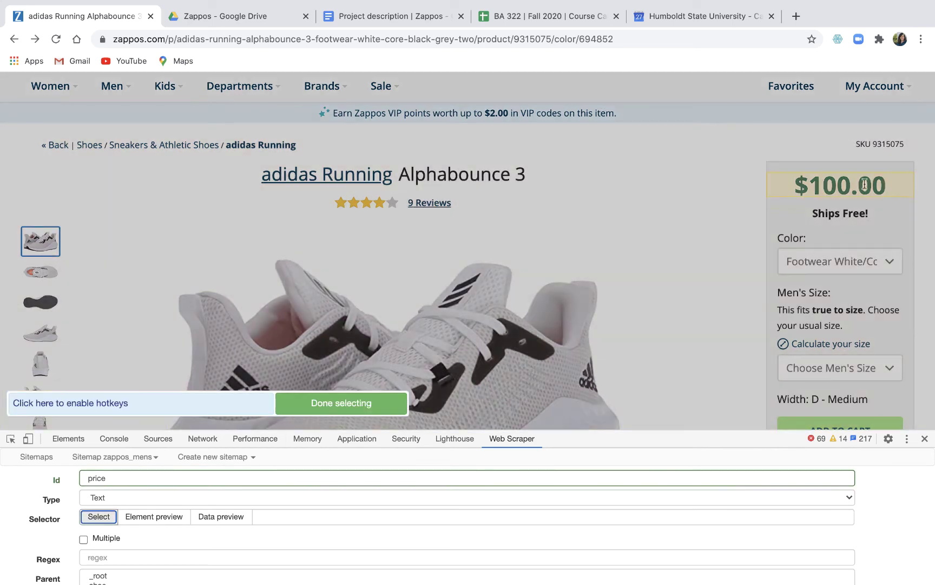
pyautogui.click(865, 185)
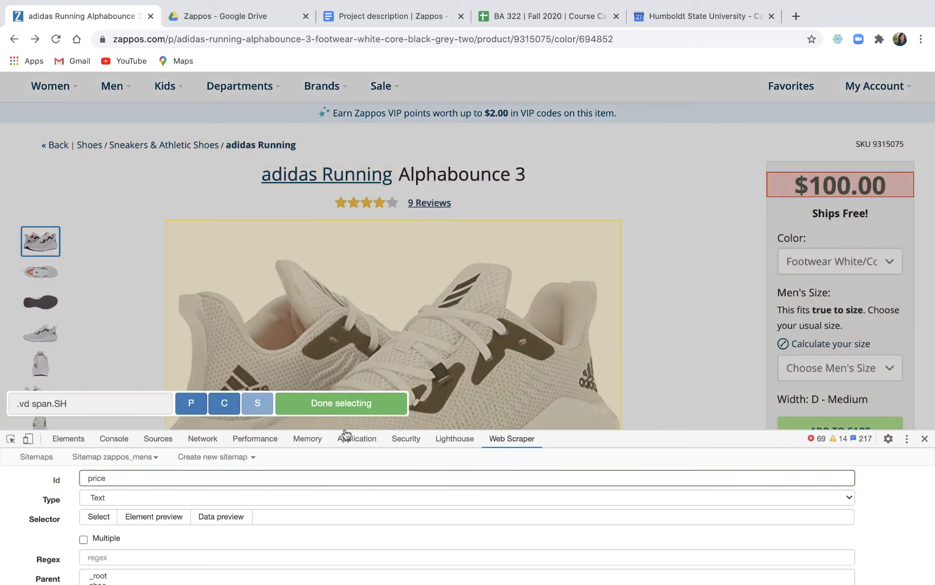
pyautogui.click(353, 404)
pyautogui.scroll(-2, 325, 500)
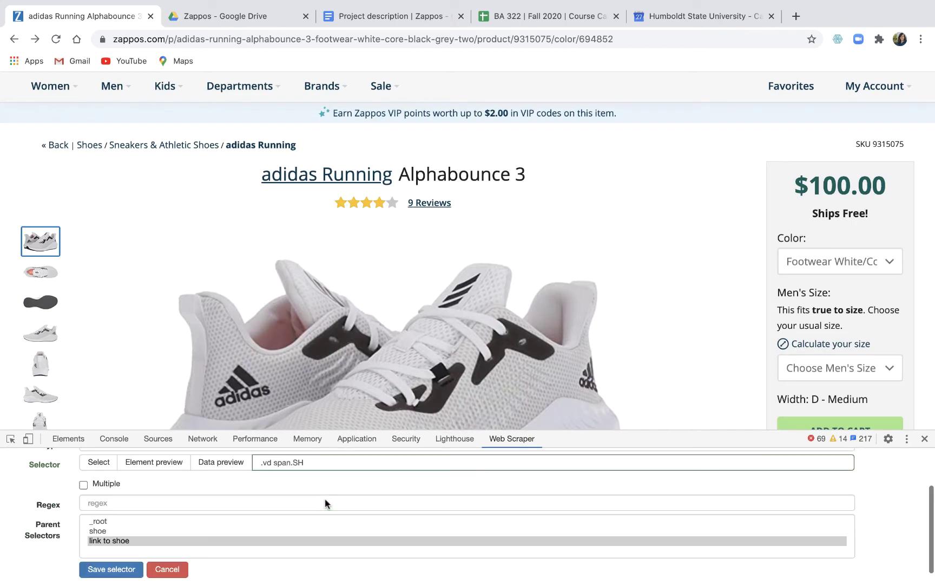
pyautogui.click(145, 569)
pyautogui.scroll(-10, 358, 326)
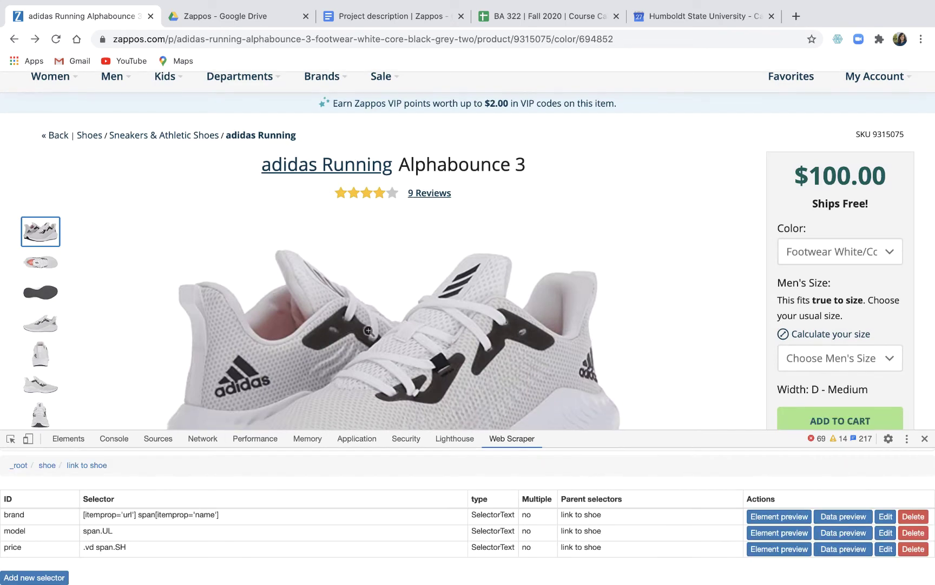
# Add and save a 'tts' selector picking the 89% True to size value (div.jl:nth-of-type(1) strong).
pyautogui.scroll(1, 357, 325)
pyautogui.moveTo(246, 203)
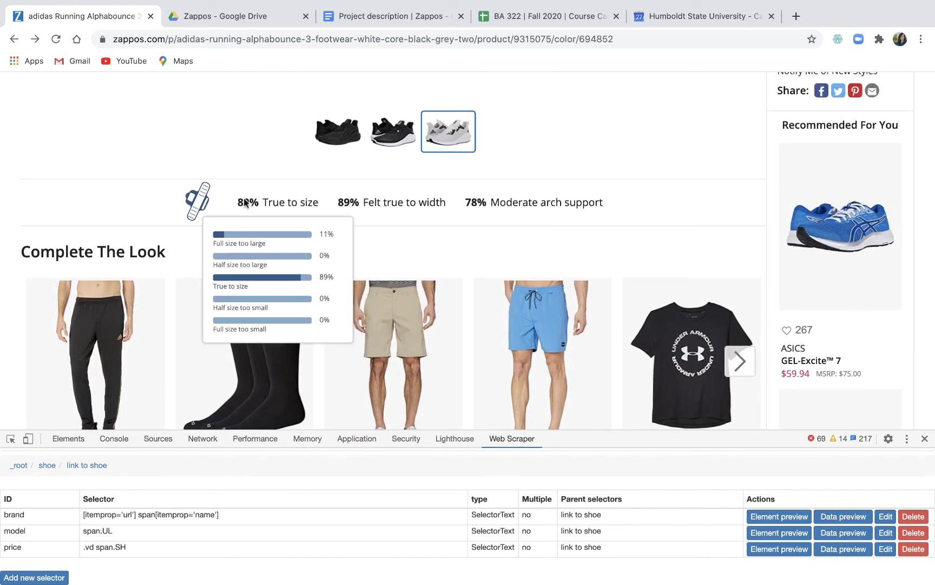
pyautogui.moveTo(340, 204)
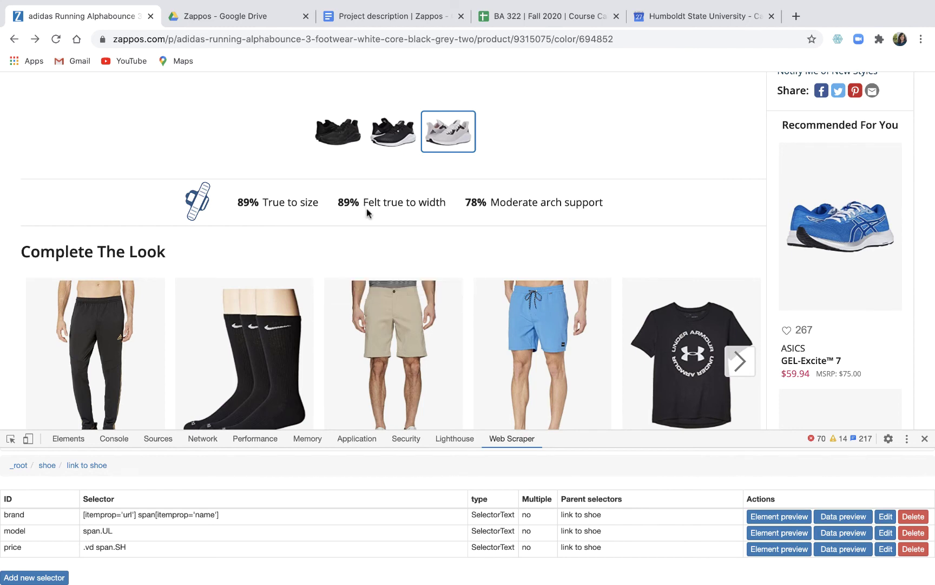
pyautogui.scroll(-2, 366, 214)
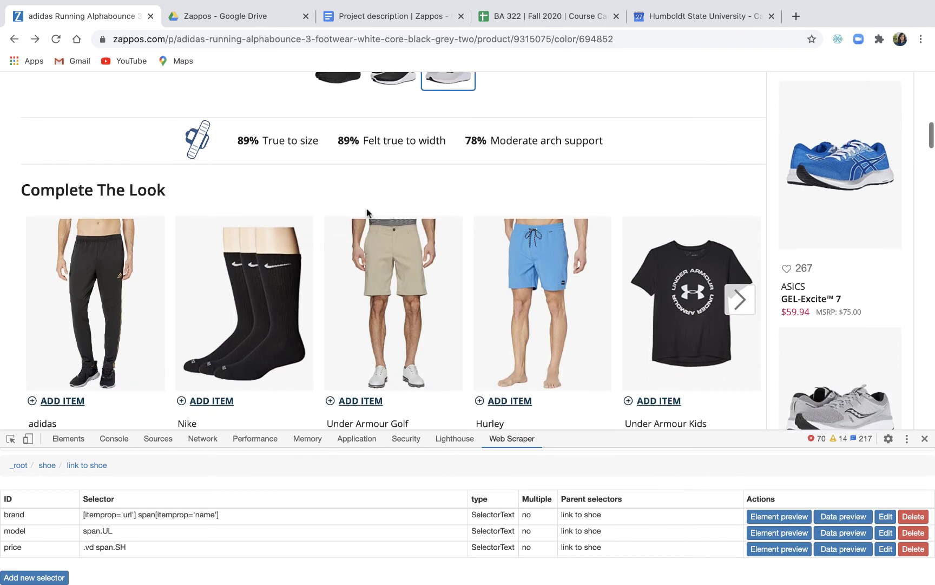
pyautogui.scroll(10, 366, 214)
pyautogui.scroll(-10, 378, 219)
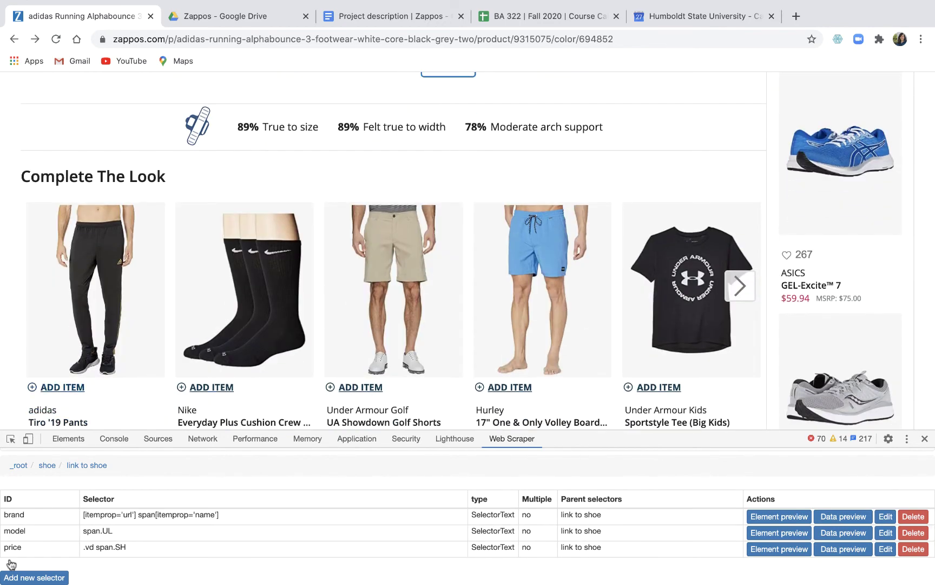
pyautogui.click(18, 580)
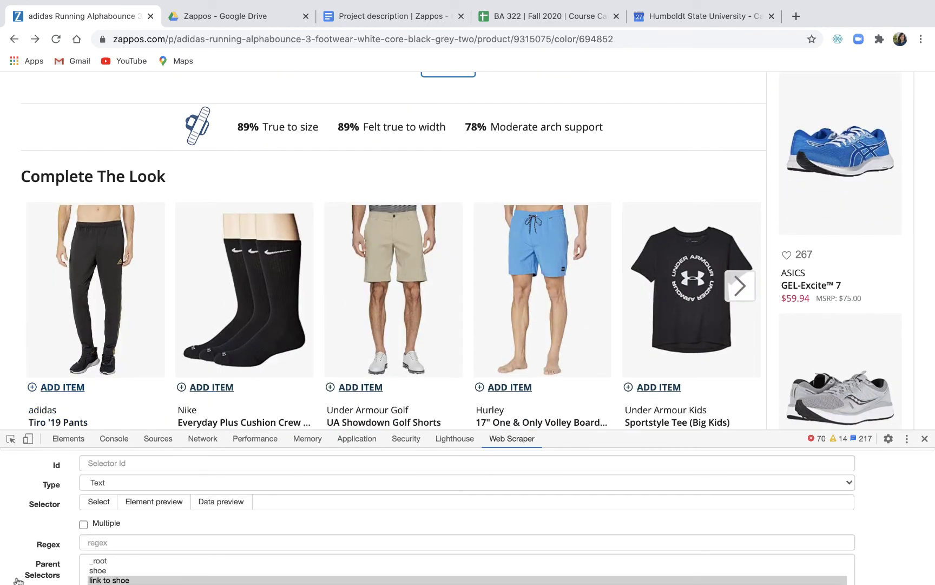
pyautogui.click(118, 463)
pyautogui.write('tts')
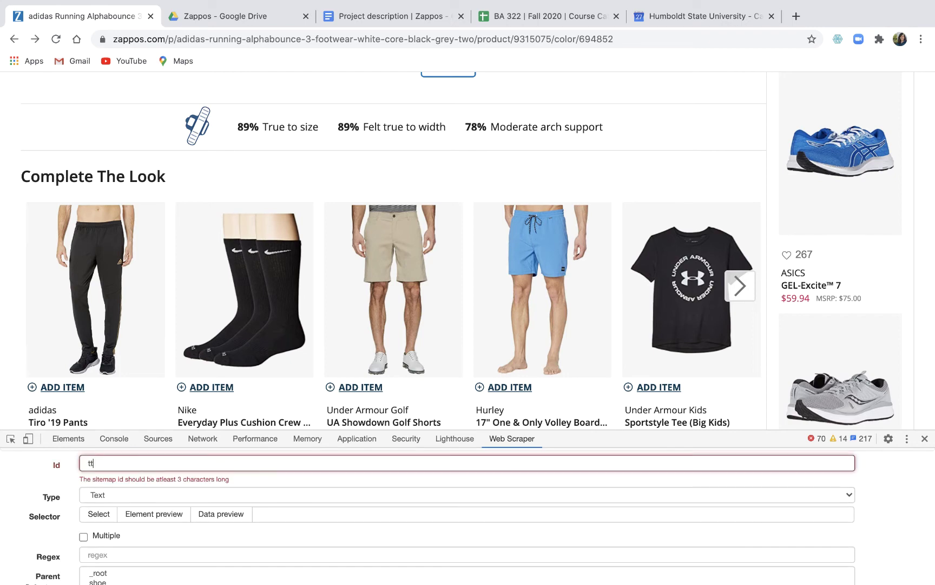
pyautogui.click(98, 502)
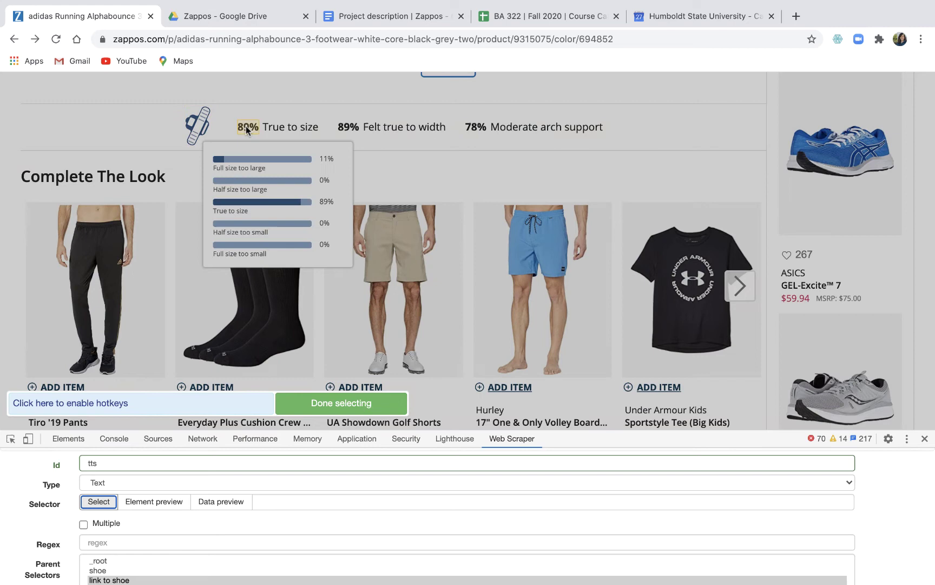
pyautogui.click(246, 126)
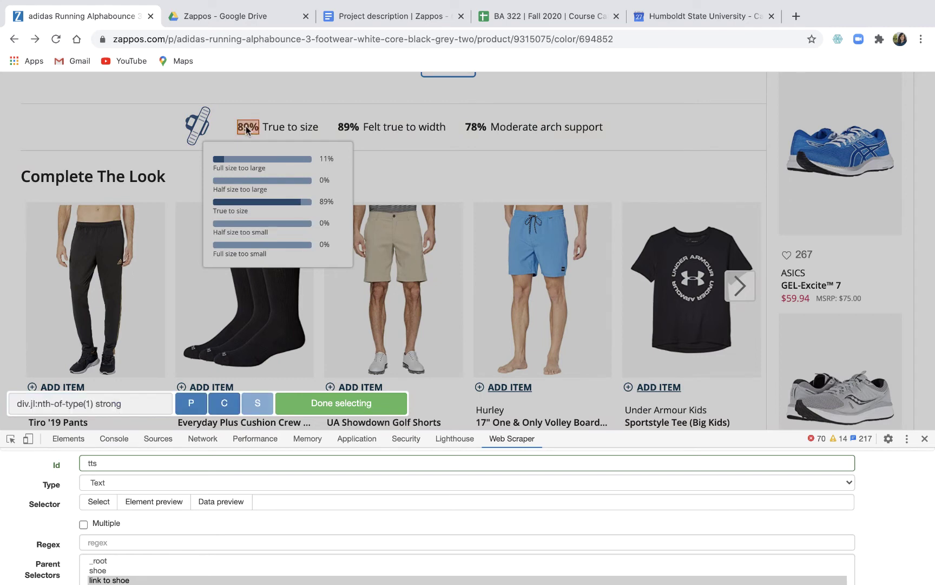
pyautogui.click(324, 410)
pyautogui.scroll(-2, 307, 474)
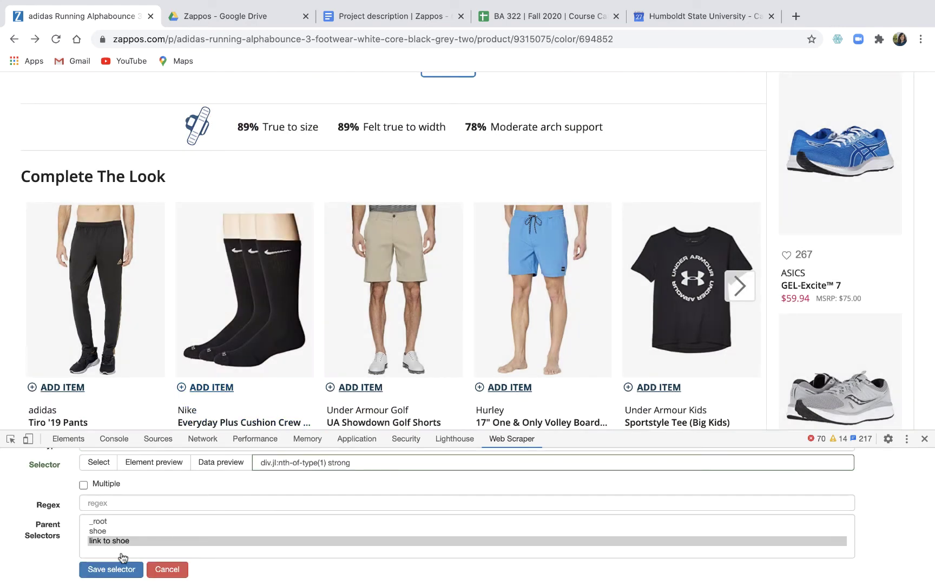
pyautogui.click(111, 568)
pyautogui.click(36, 577)
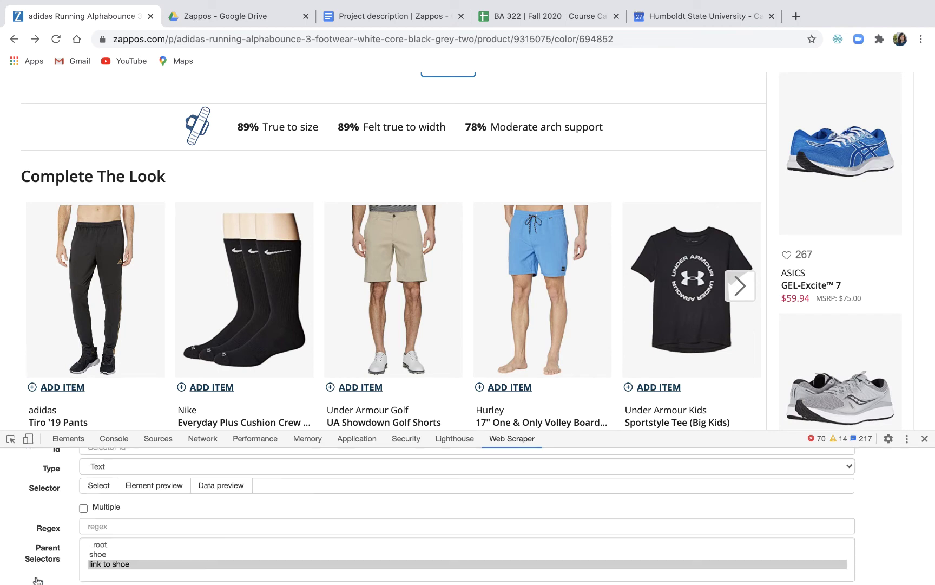
# Name the selector 'ttw', pick the 89% Felt true to width value, and save it.
pyautogui.scroll(1, 128, 493)
pyautogui.click(124, 480)
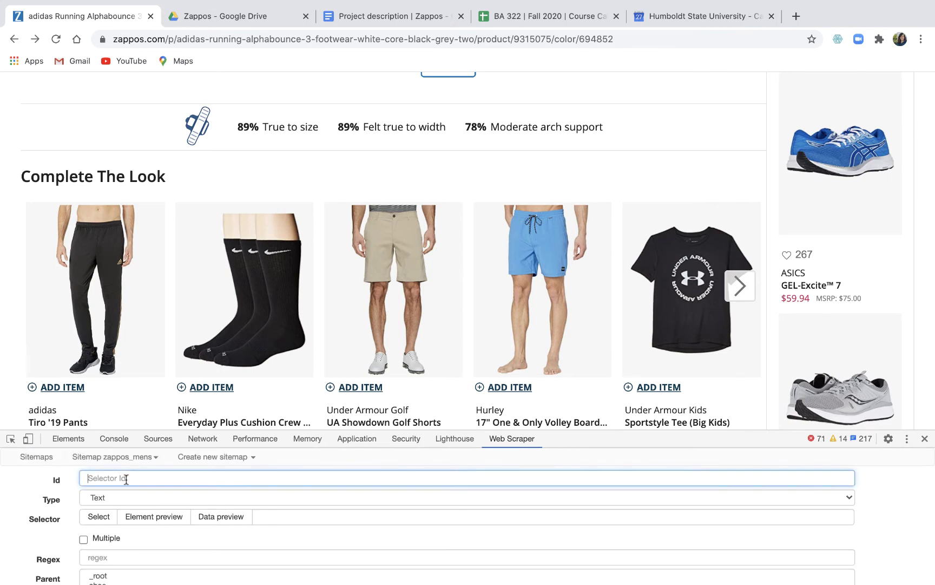
pyautogui.write('ttw')
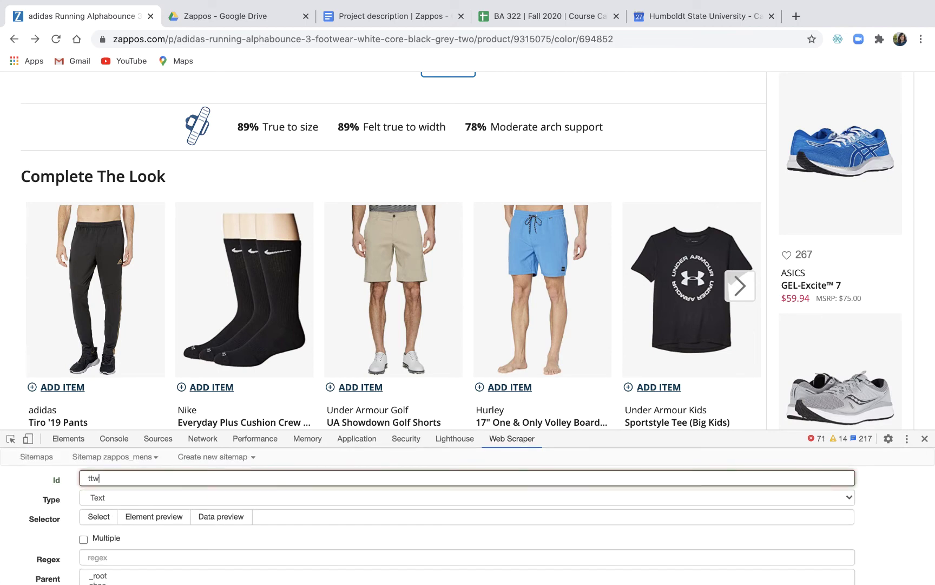
pyautogui.click(98, 517)
pyautogui.click(349, 127)
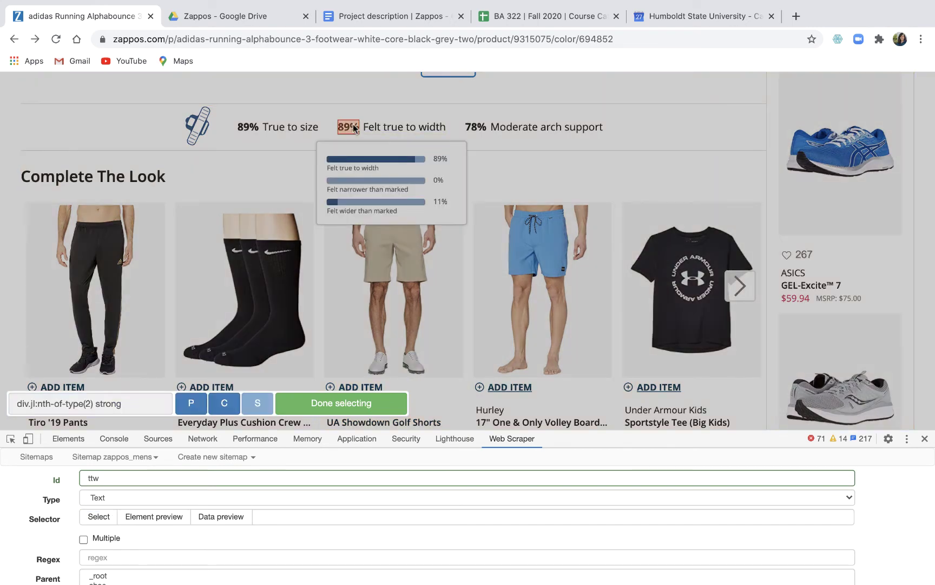
pyautogui.click(348, 411)
pyautogui.scroll(-5, 349, 410)
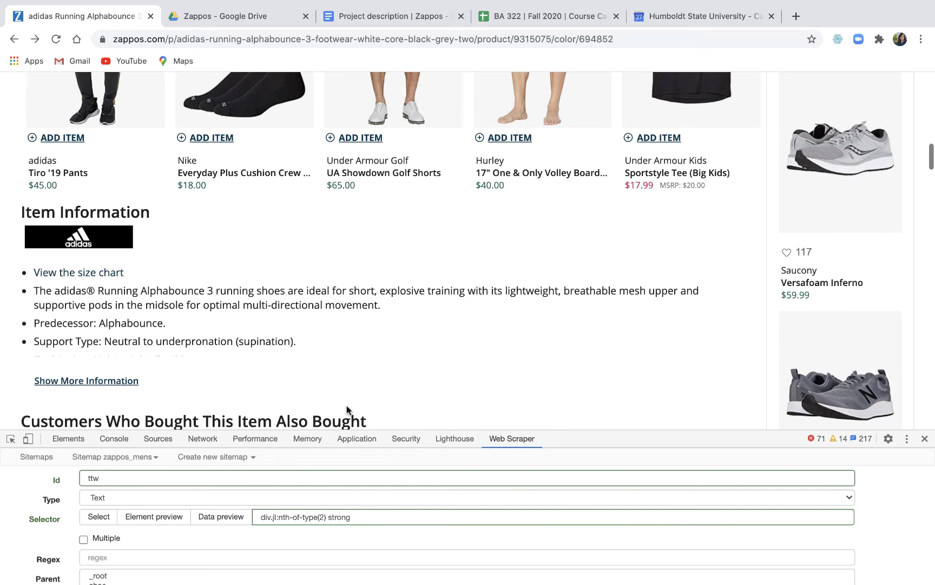
pyautogui.scroll(-2, 307, 483)
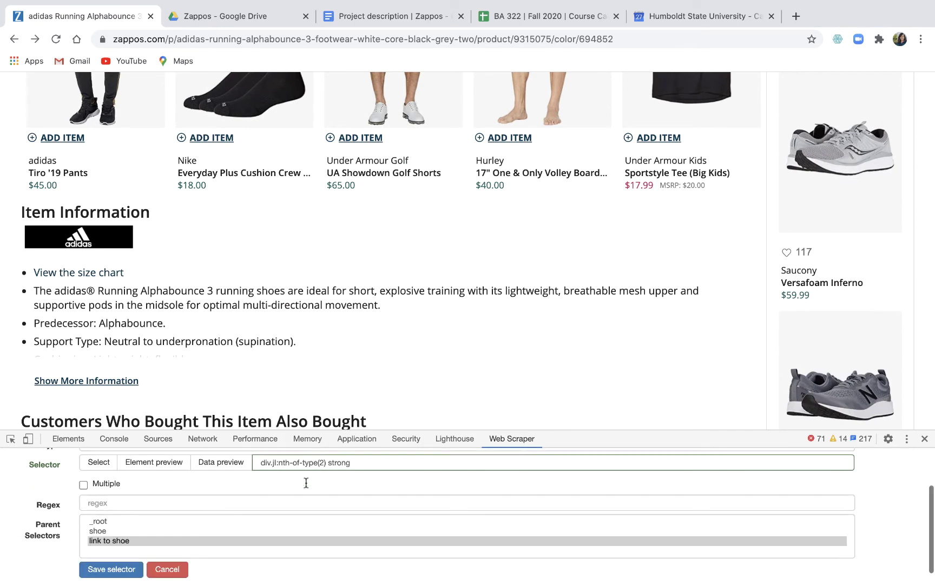
pyautogui.click(112, 569)
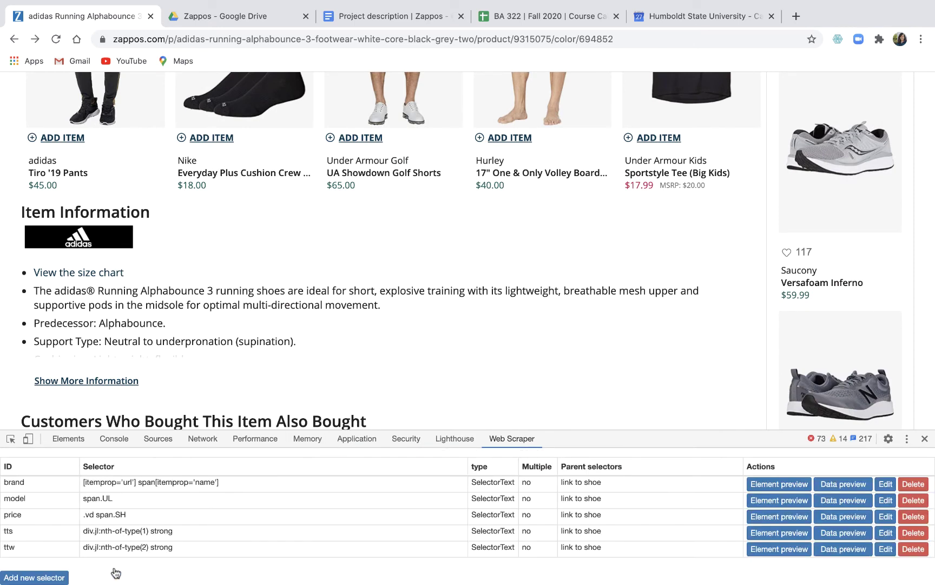
pyautogui.scroll(6, 369, 312)
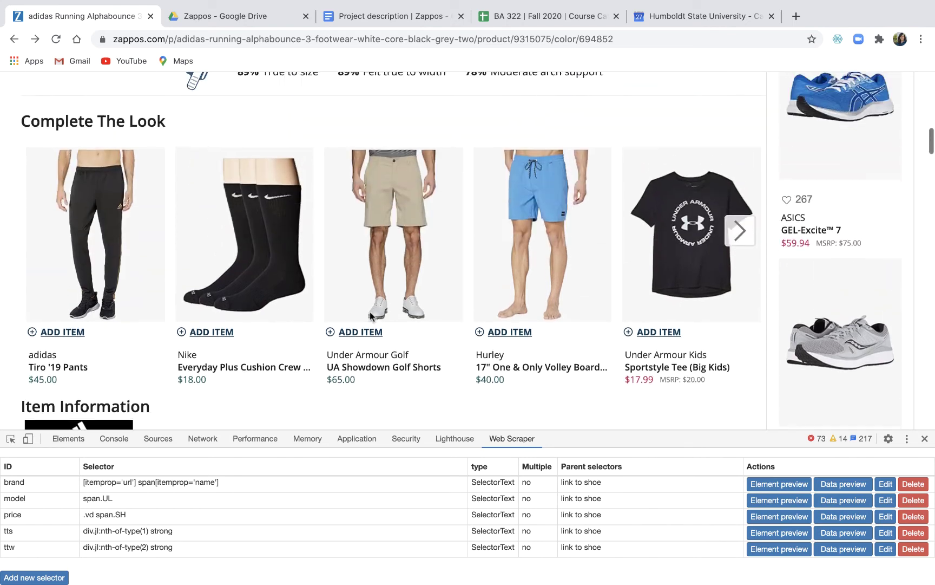
pyautogui.scroll(6, 370, 317)
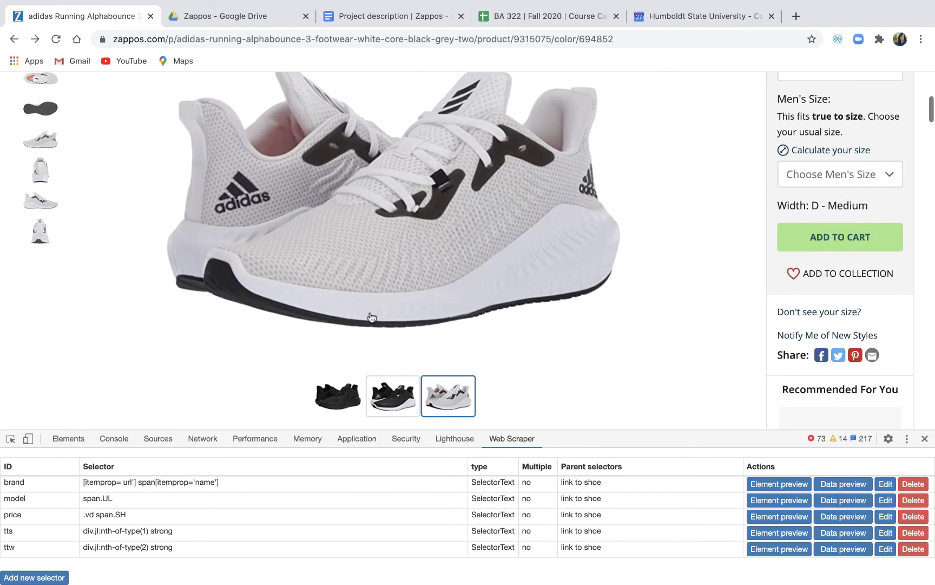
pyautogui.scroll(3, 371, 317)
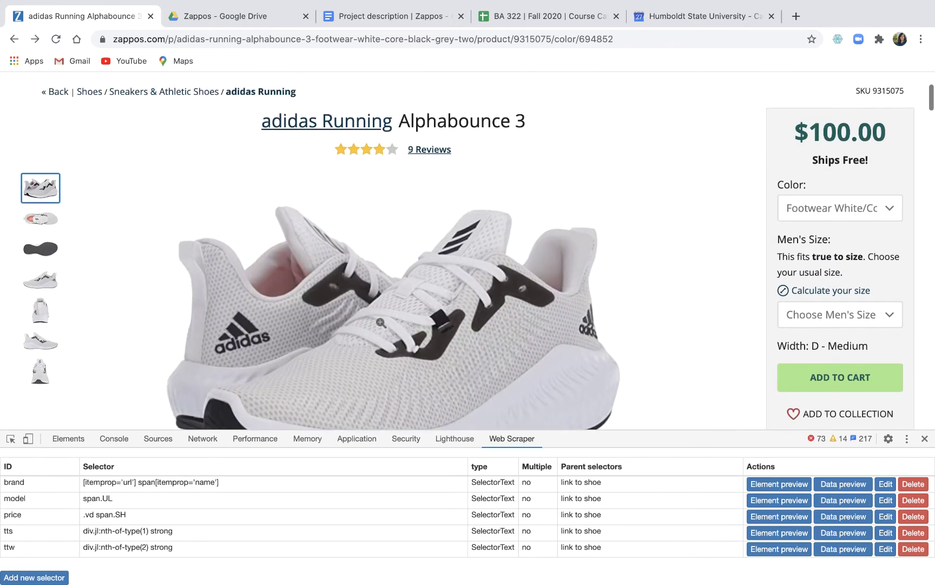
pyautogui.scroll(-1, 381, 322)
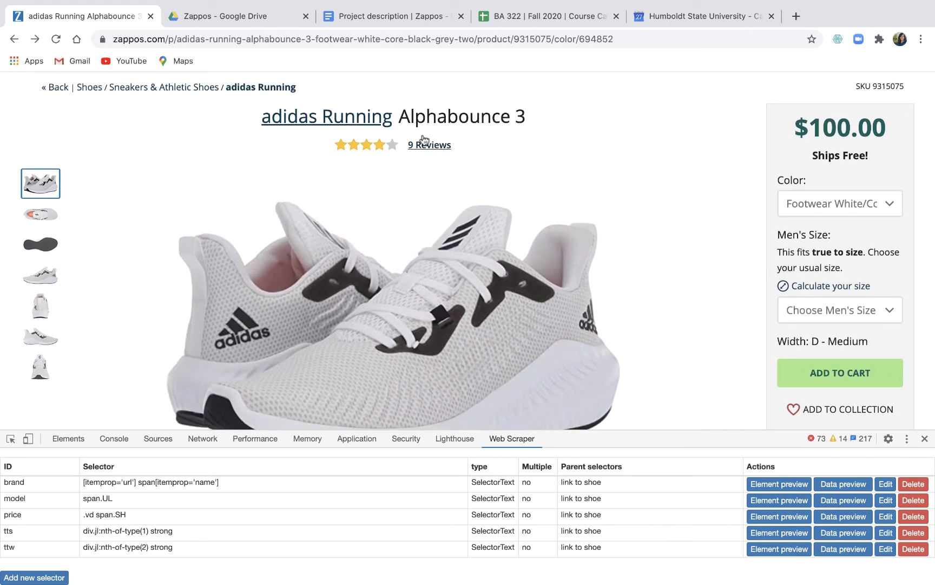
# Start a new 'link to reviews' selector and set its type to Link.
pyautogui.moveTo(432, 150)
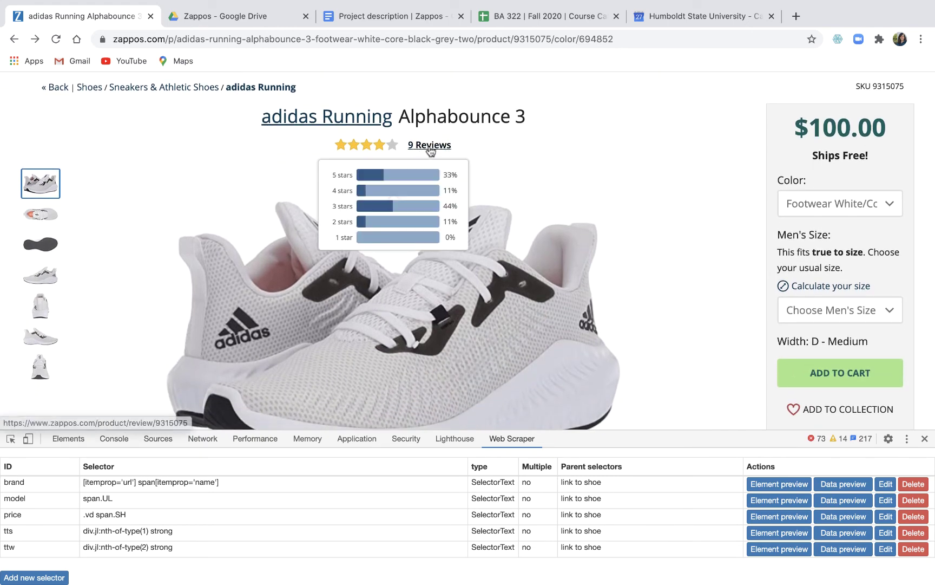
pyautogui.click(19, 578)
pyautogui.scroll(2, 92, 495)
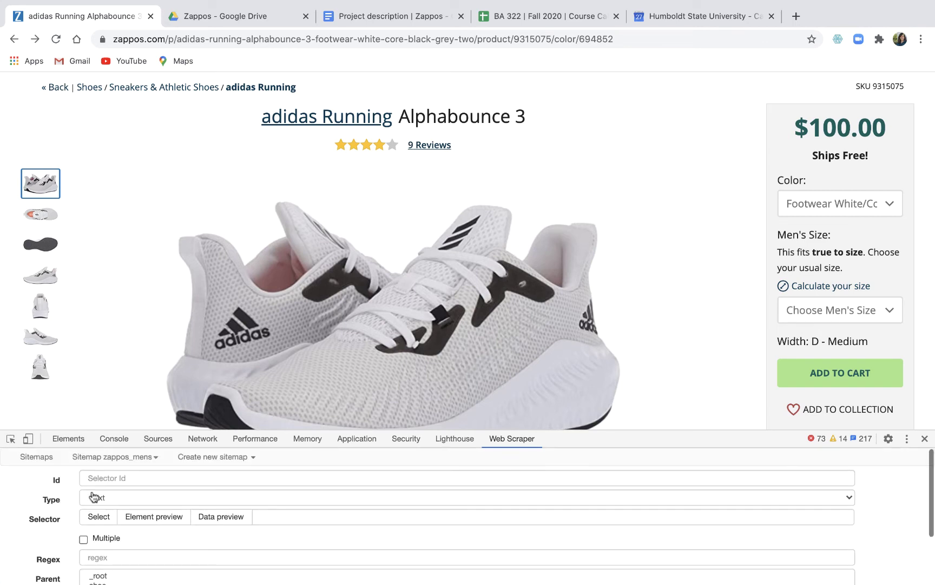
pyautogui.click(103, 479)
pyautogui.write('klin')
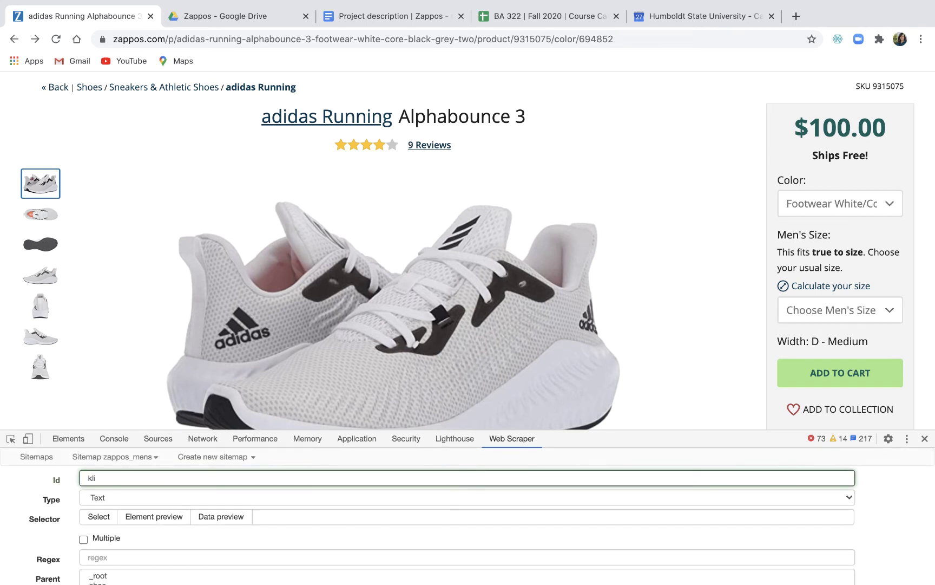
pyautogui.press('BackSpace')
pyautogui.press('BackSpace')
pyautogui.press('BackSpace')
pyautogui.write('link')
pyautogui.click(110, 495)
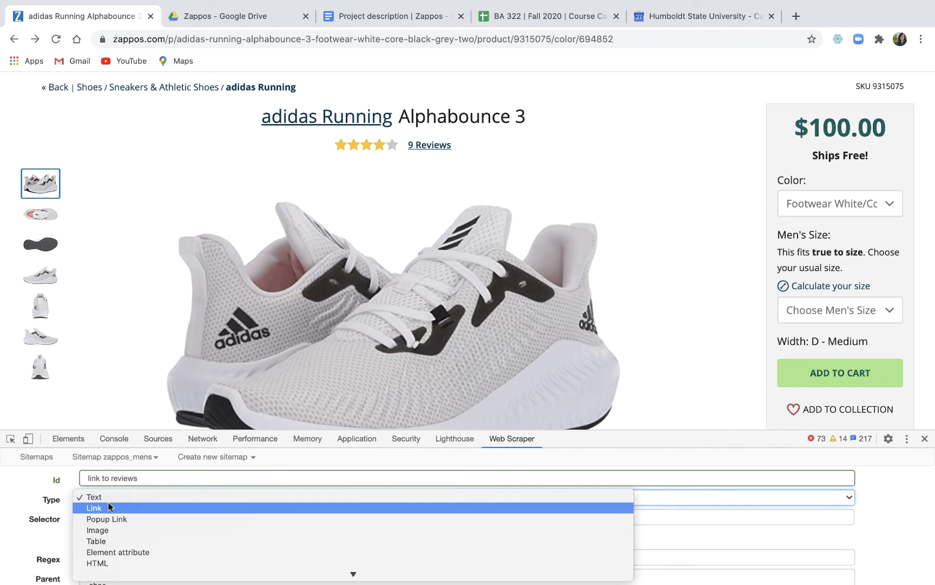
pyautogui.click(106, 506)
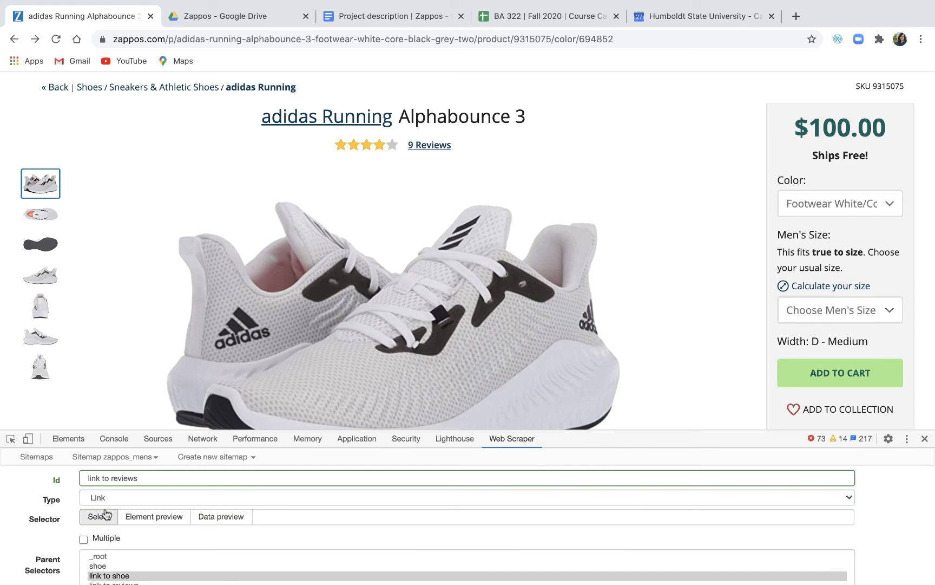
# Target the '9 Reviews' link (.wj a) and save the selector.
pyautogui.click(98, 517)
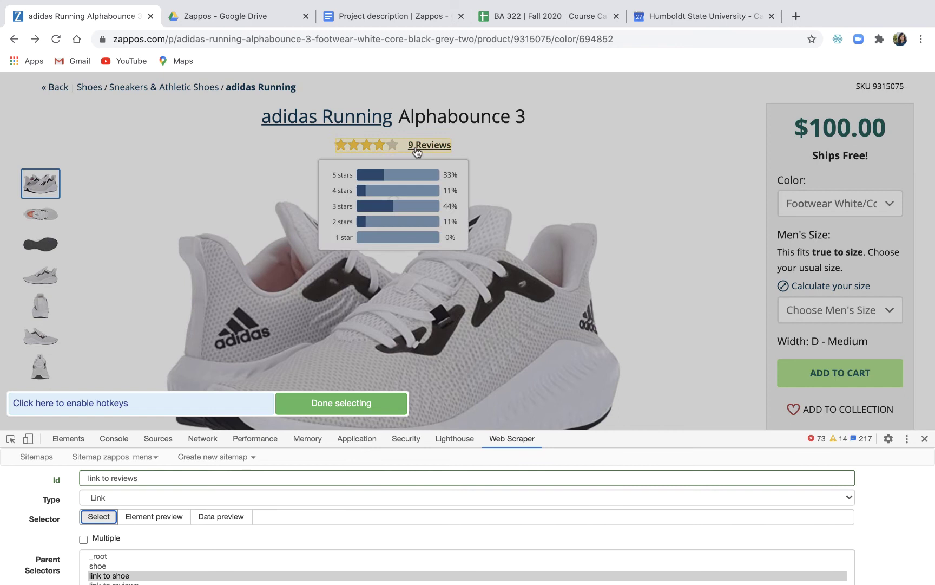
pyautogui.click(416, 148)
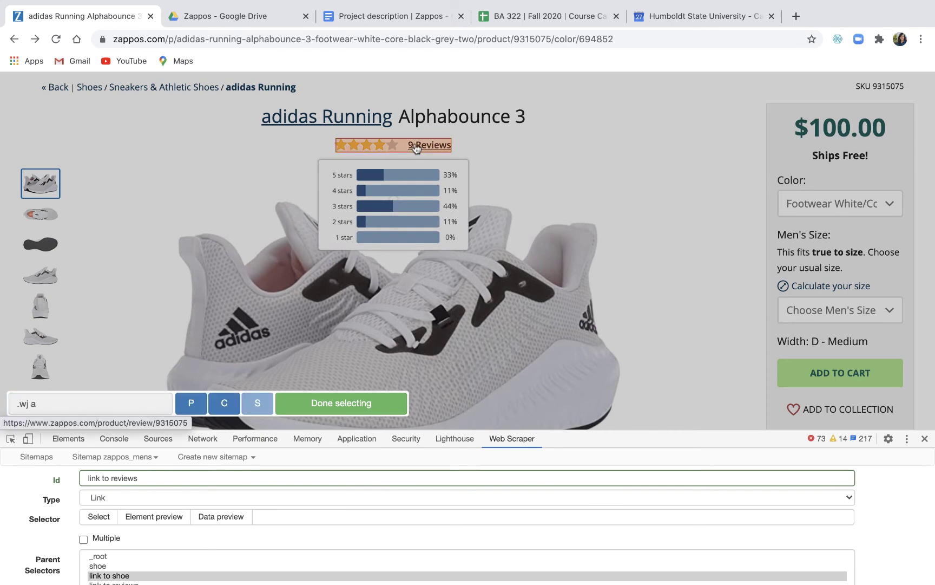
pyautogui.click(319, 402)
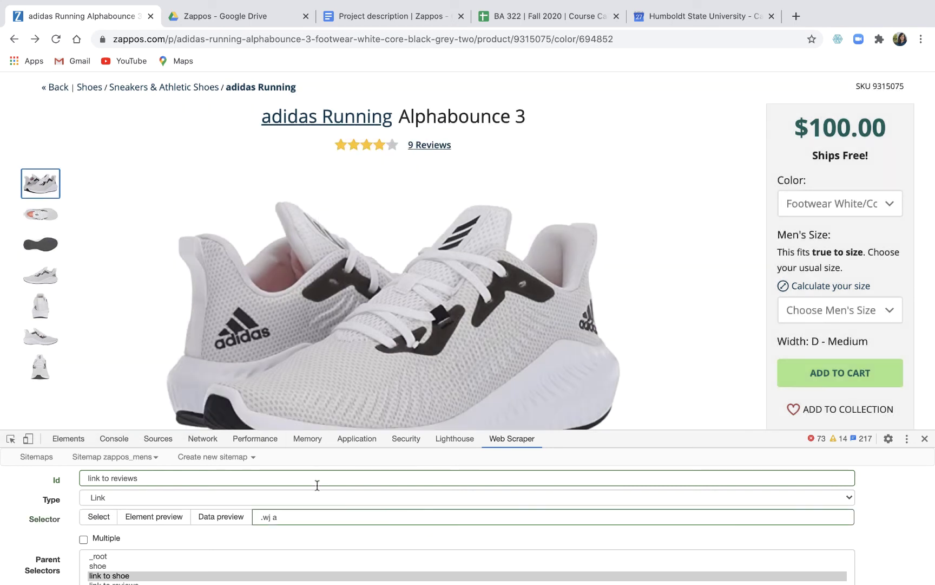
pyautogui.scroll(-2, 317, 485)
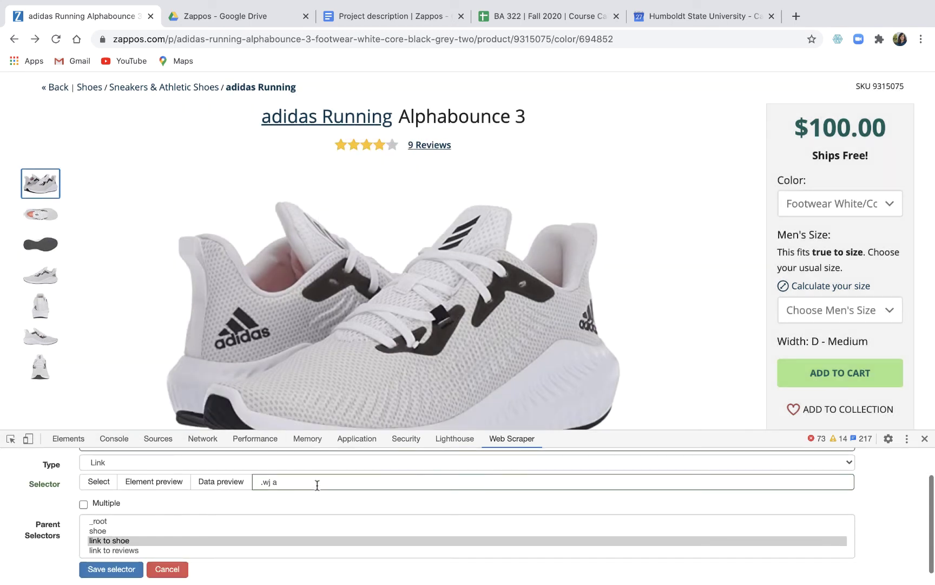
pyautogui.click(133, 571)
pyautogui.click(126, 570)
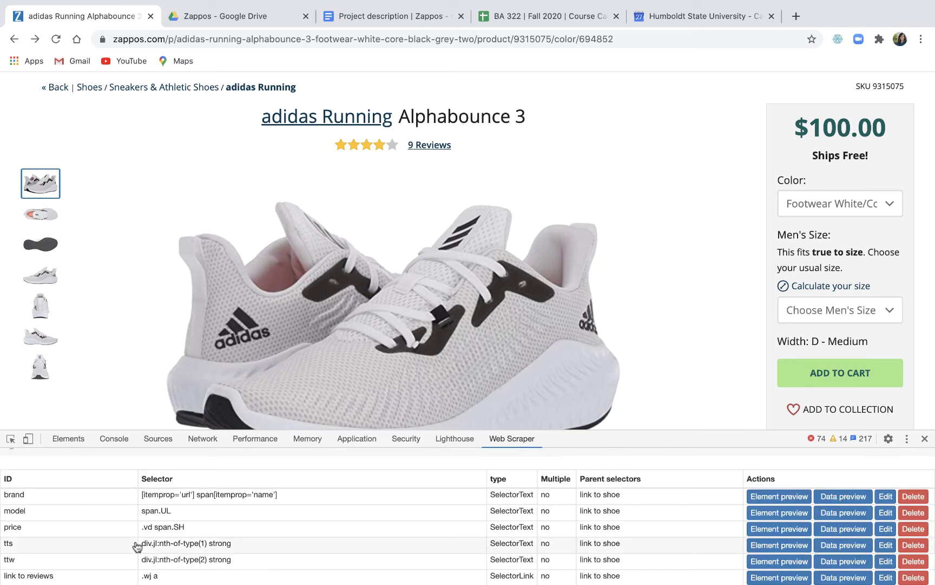
# Enter the 'link to reviews' level and follow the 9 Reviews link to the review summary page.
pyautogui.scroll(-1, 162, 541)
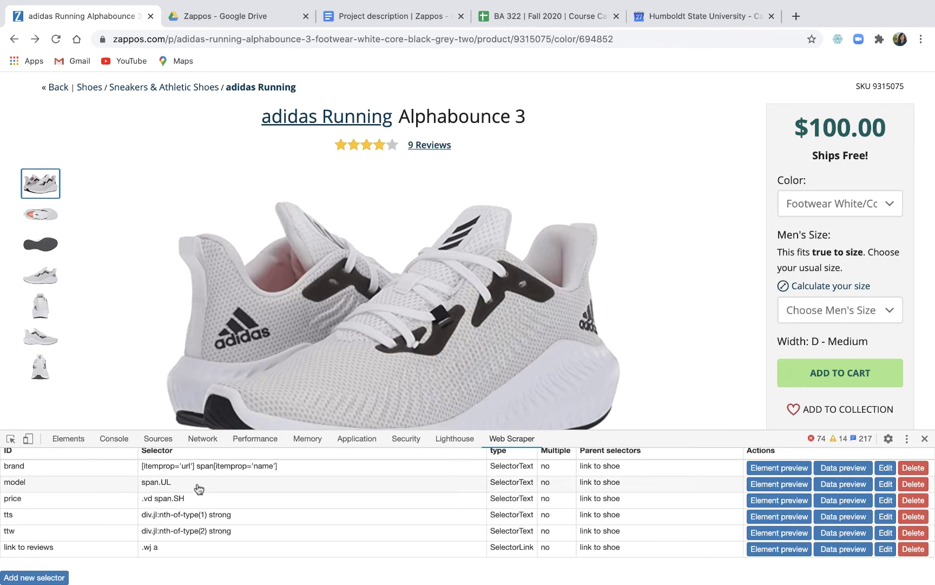
pyautogui.scroll(2, 198, 485)
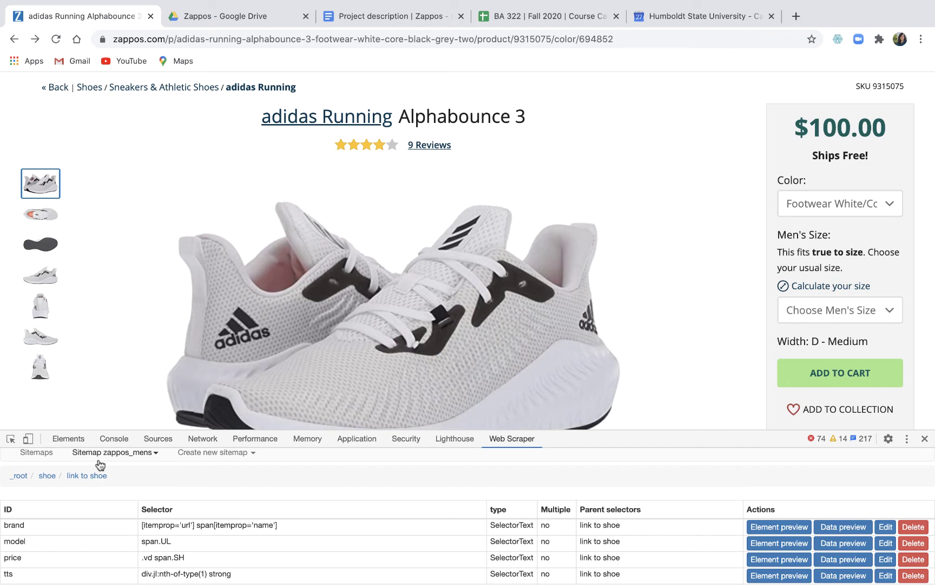
pyautogui.scroll(-2, 89, 517)
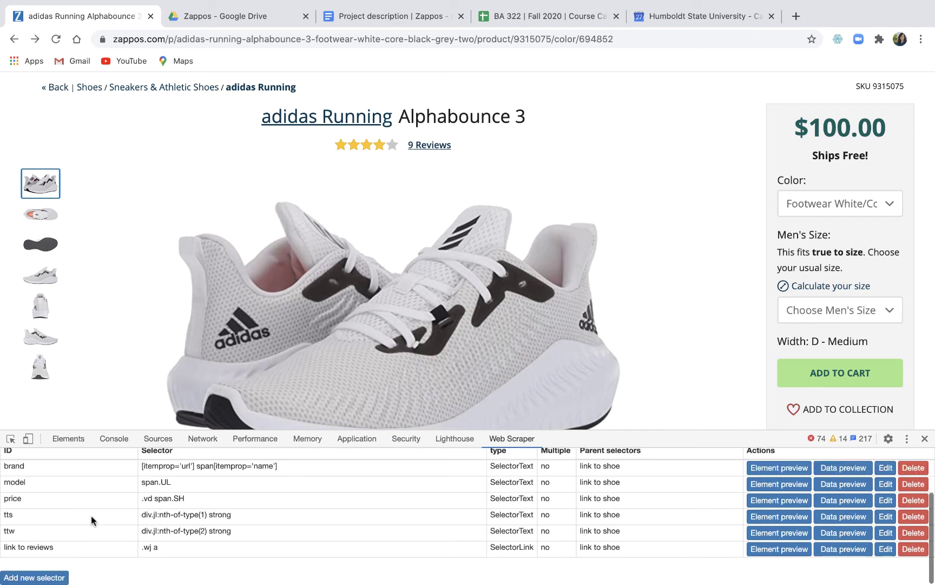
pyautogui.click(74, 552)
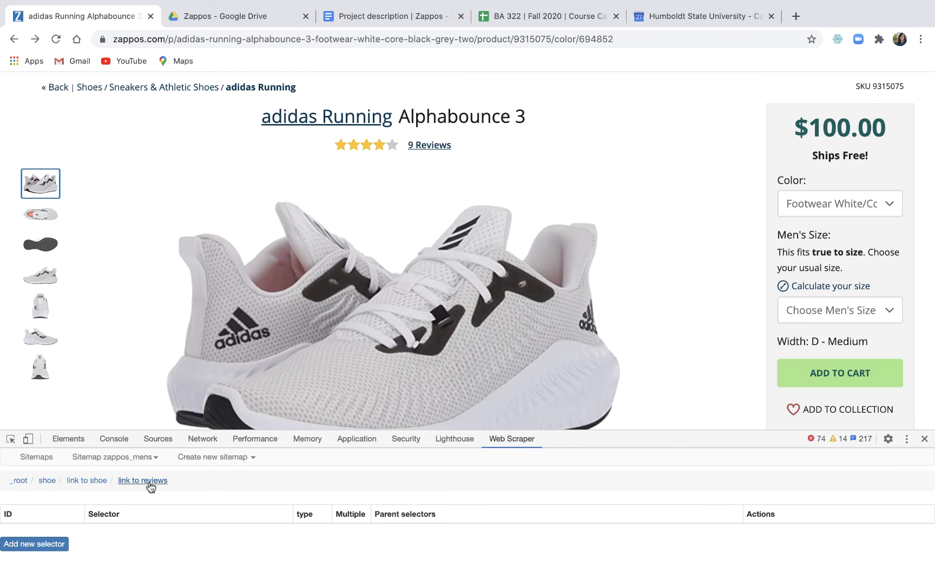
pyautogui.click(427, 145)
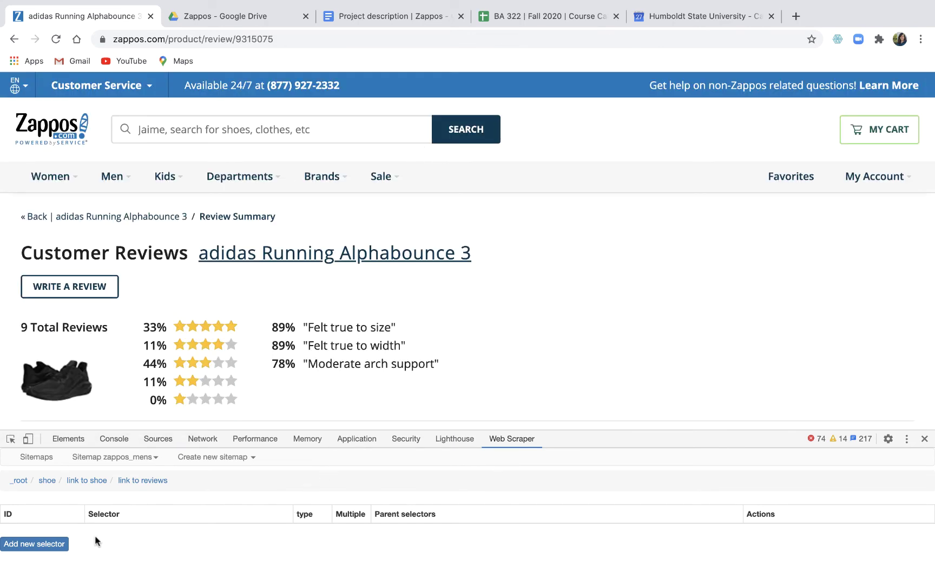
# Add and save a '% 5 stars' Text selector picking the 33% five-star share.
pyautogui.click(50, 546)
pyautogui.click(111, 474)
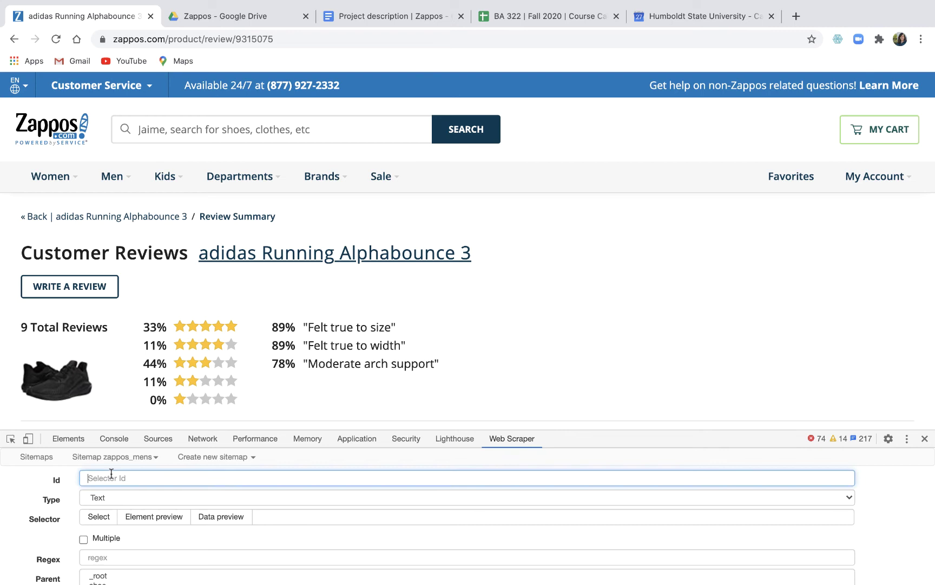
pyautogui.write('% 5')
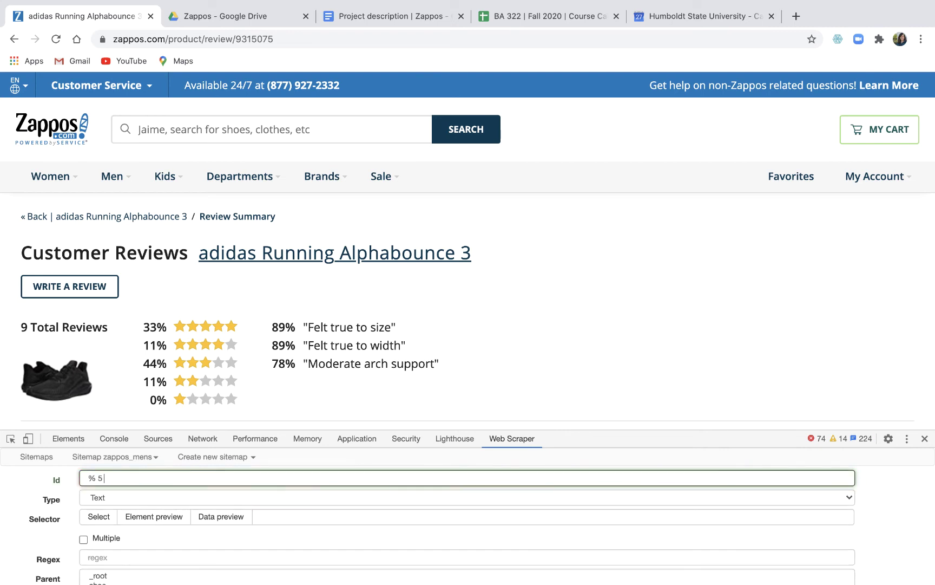
pyautogui.write(' stars')
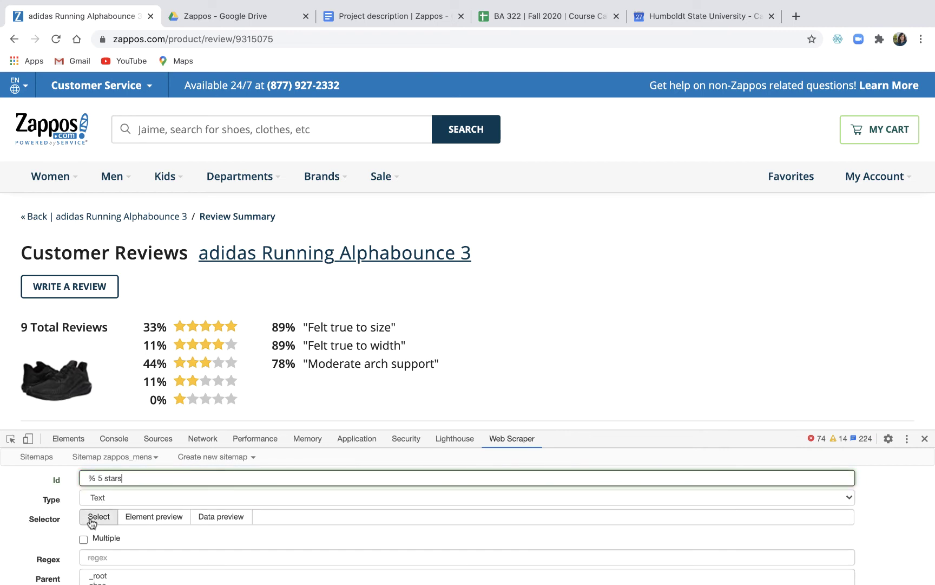
pyautogui.click(99, 516)
pyautogui.click(156, 326)
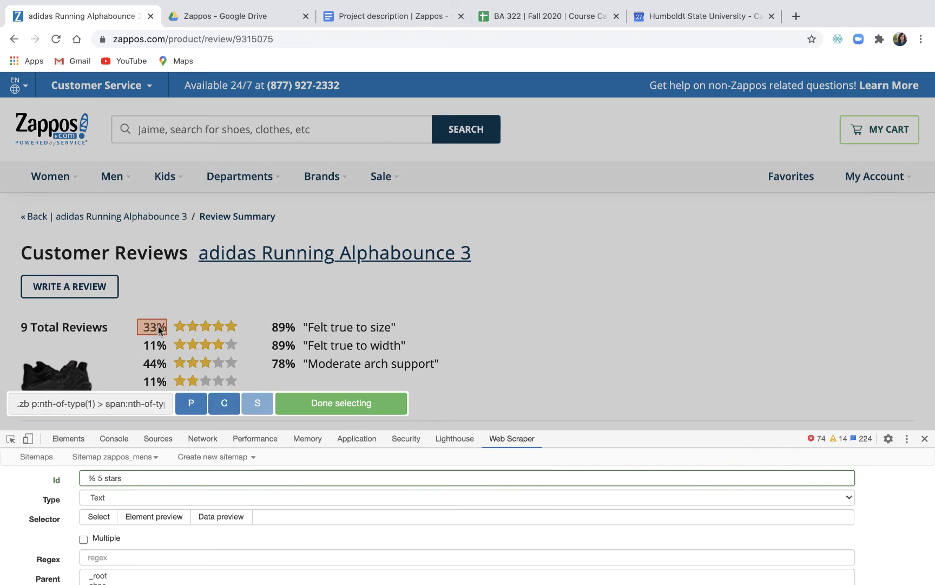
pyautogui.click(319, 403)
pyautogui.scroll(-2, 287, 473)
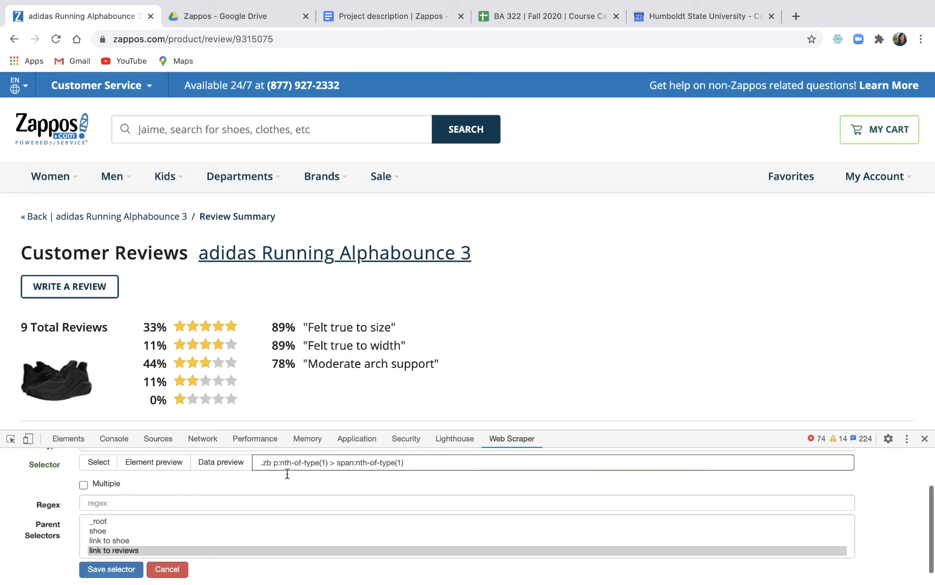
pyautogui.click(116, 570)
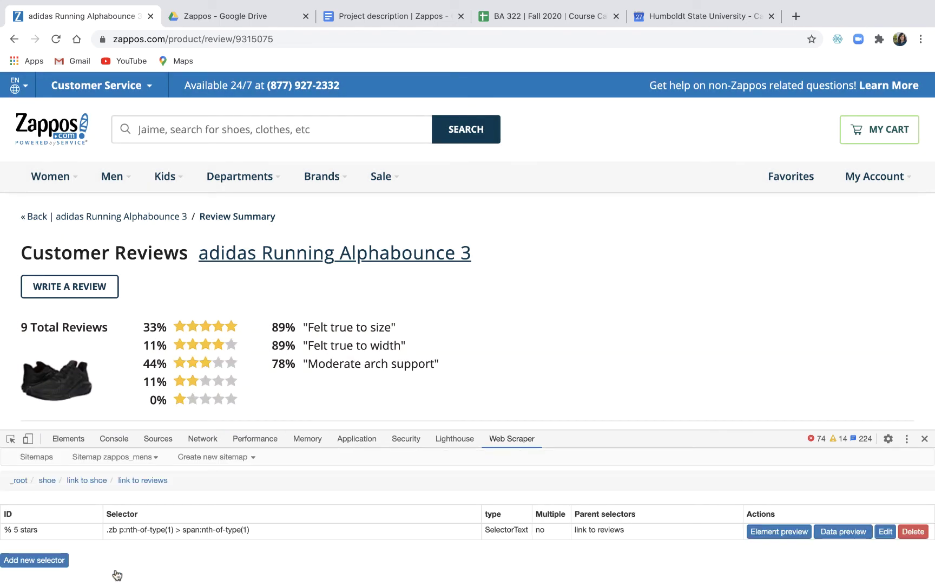
# Create a new selector named 'comfort' set to match multiple elements.
pyautogui.scroll(-5, 260, 292)
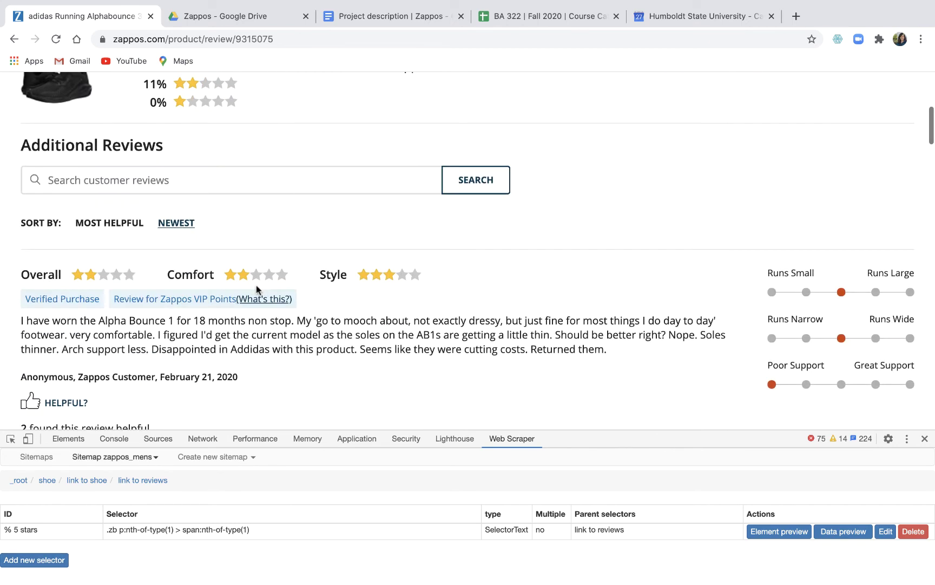
pyautogui.scroll(-3, 374, 328)
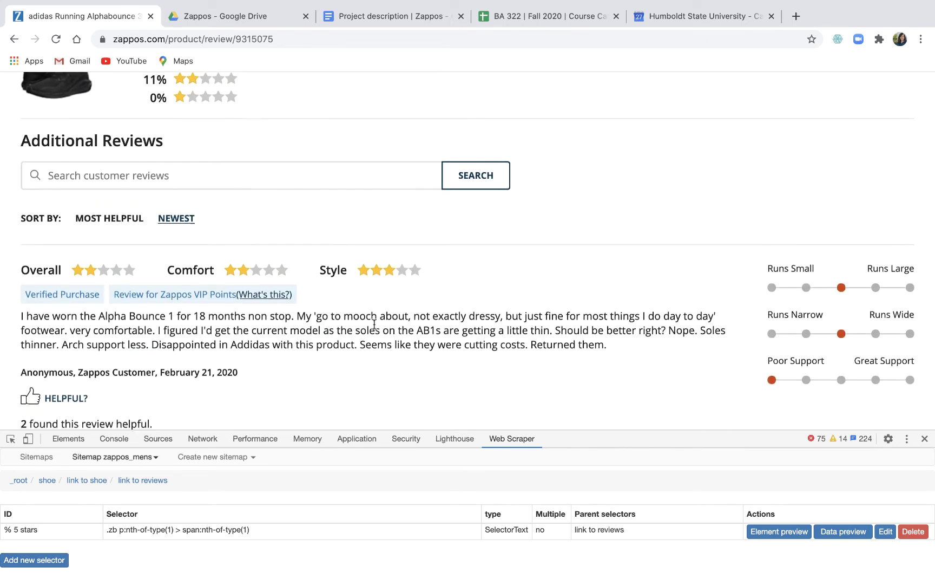
pyautogui.scroll(-1, 374, 328)
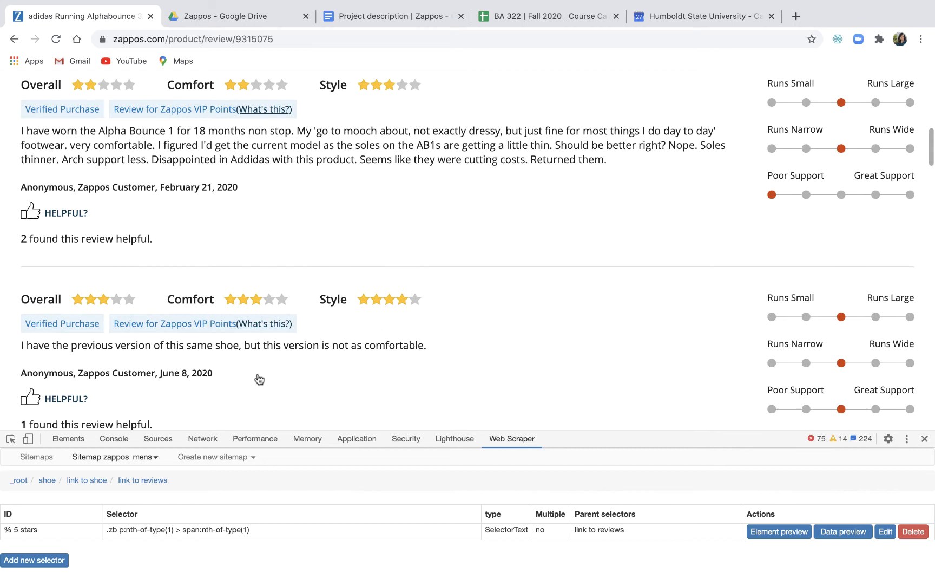
pyautogui.click(18, 562)
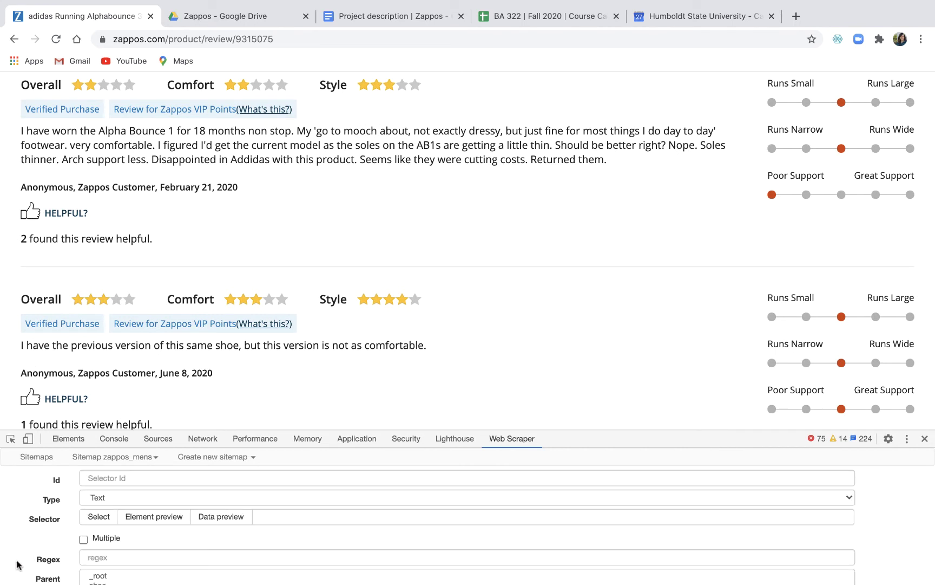
pyautogui.click(123, 480)
pyautogui.write('comf')
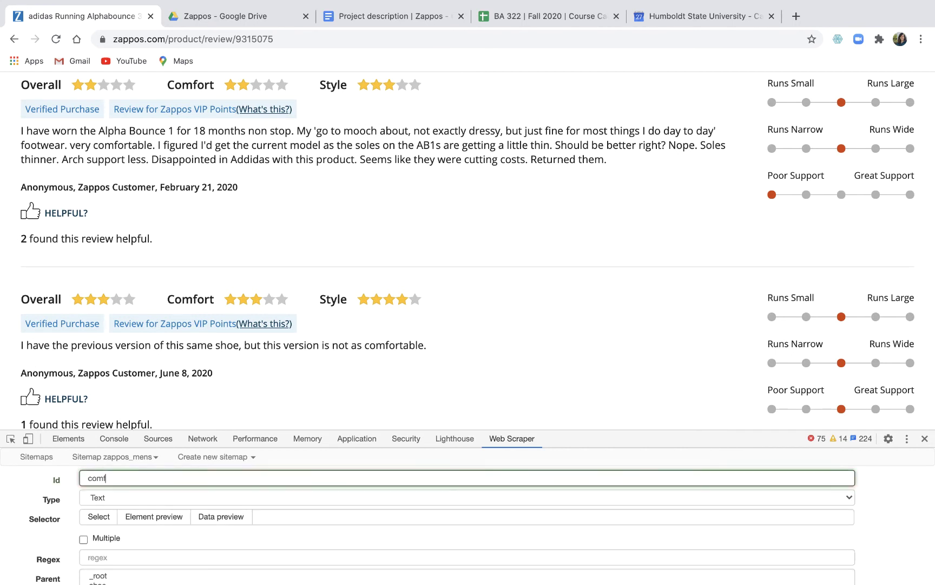
pyautogui.write('ort')
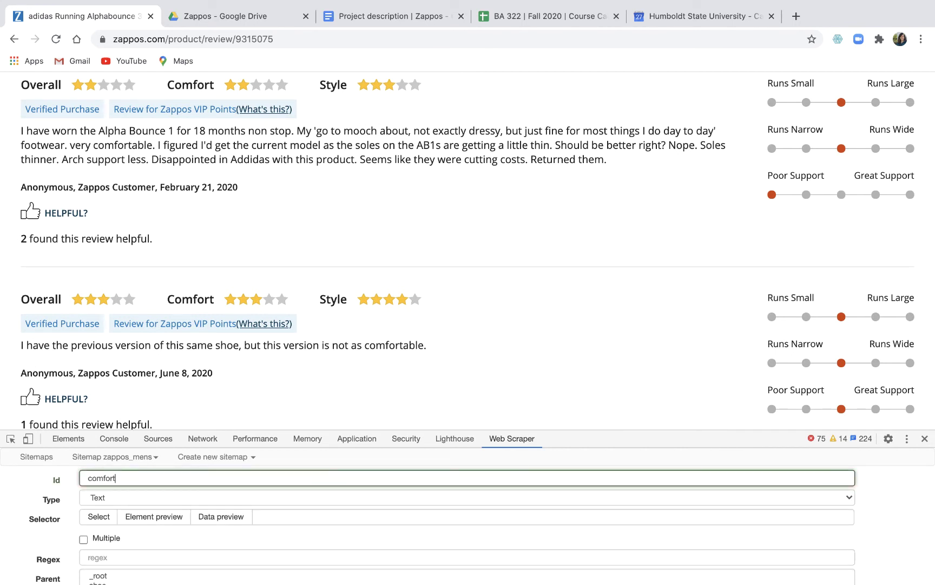
pyautogui.click(100, 517)
pyautogui.click(83, 539)
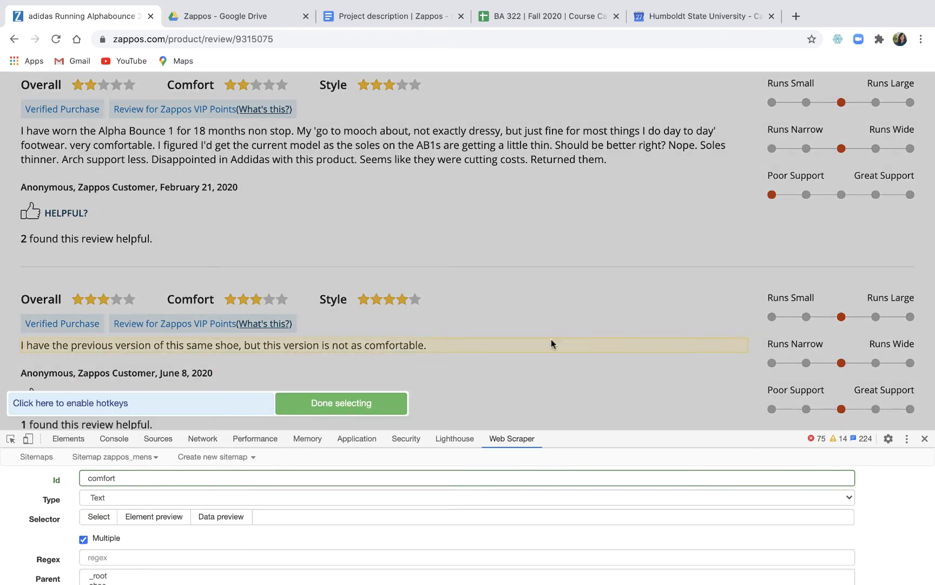
# Pick every review's Comfort stars (div.RG:nth-of-type(2) span[itemscope]) and save the comfort selector.
pyautogui.scroll(4, 554, 330)
pyautogui.scroll(-3, 556, 327)
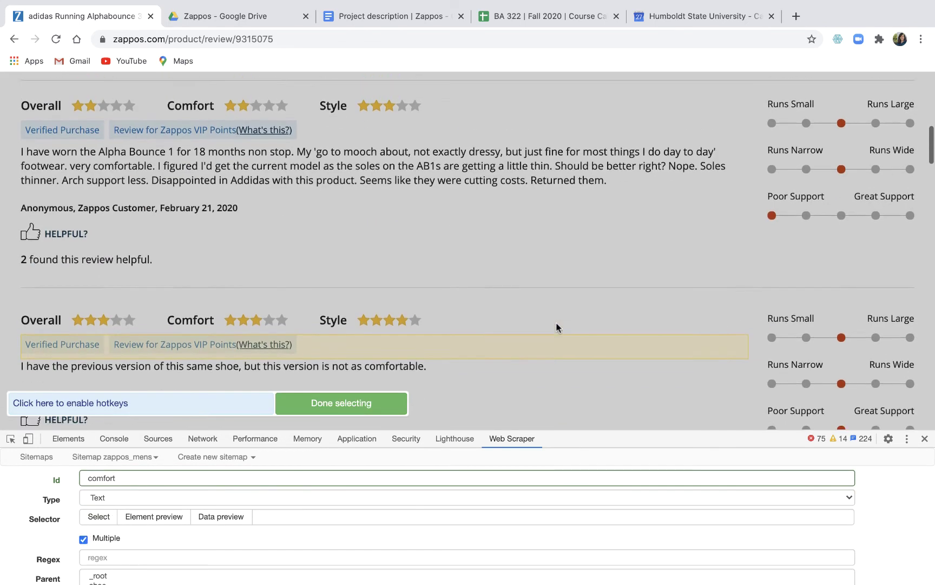
pyautogui.scroll(1, 541, 319)
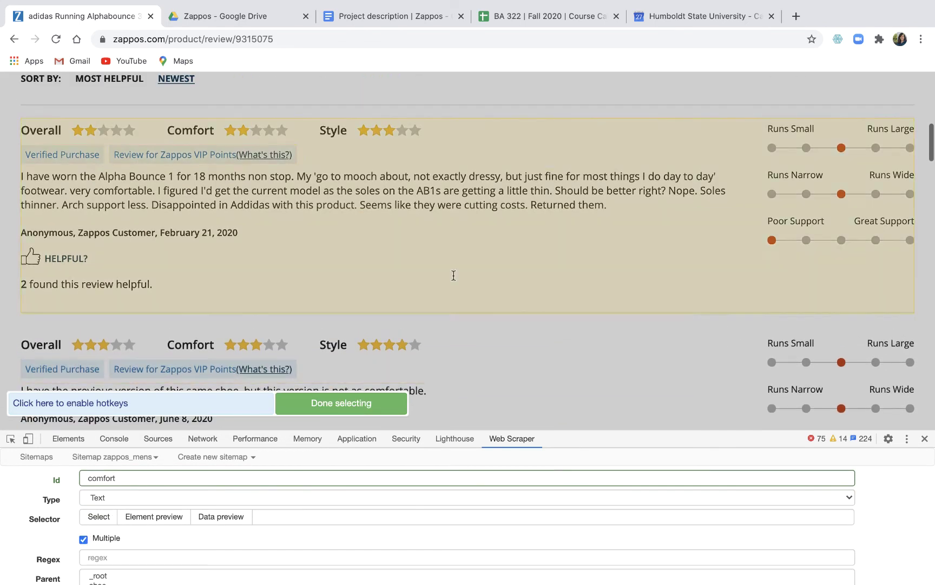
pyautogui.click(246, 130)
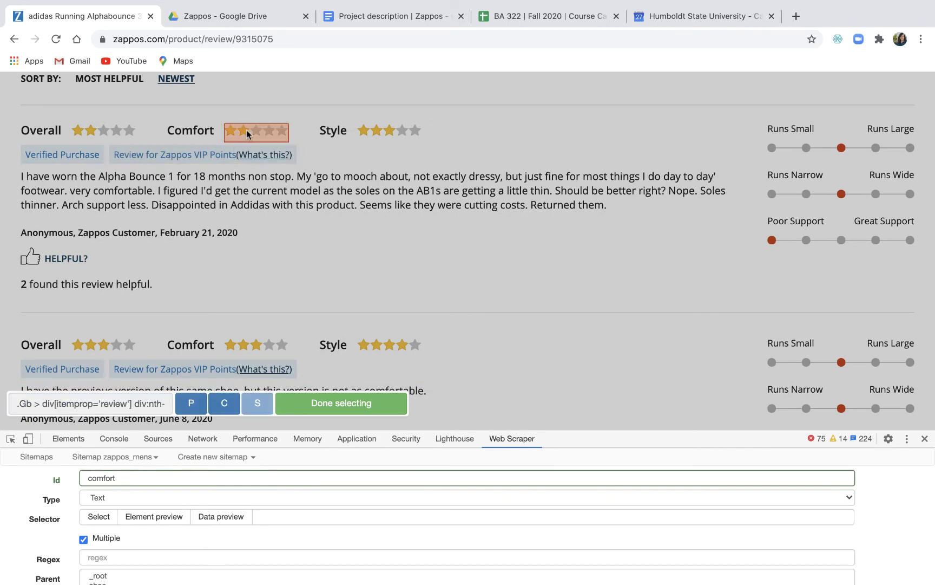
pyautogui.click(244, 345)
pyautogui.scroll(-5, 246, 335)
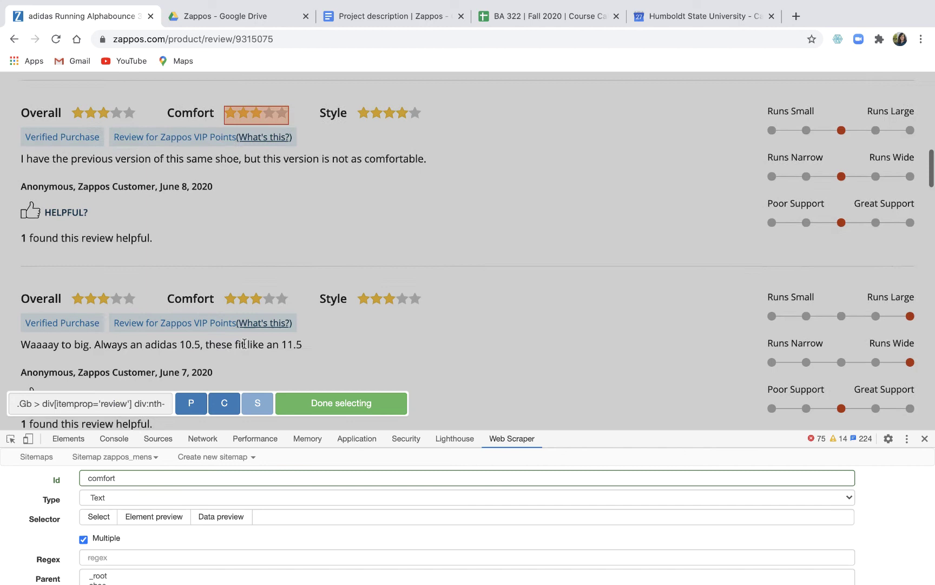
pyautogui.click(248, 305)
pyautogui.scroll(-4, 248, 305)
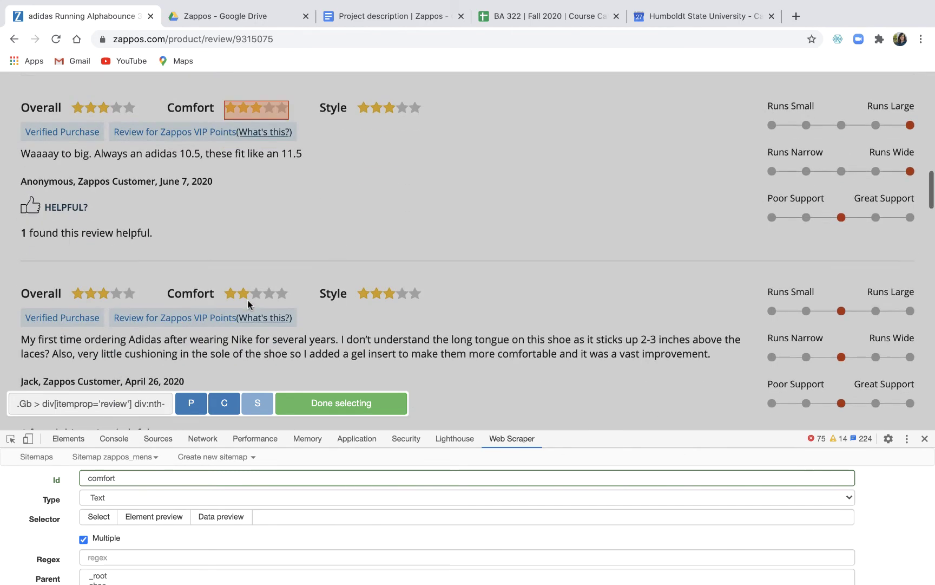
pyautogui.click(247, 292)
pyautogui.scroll(-3, 246, 292)
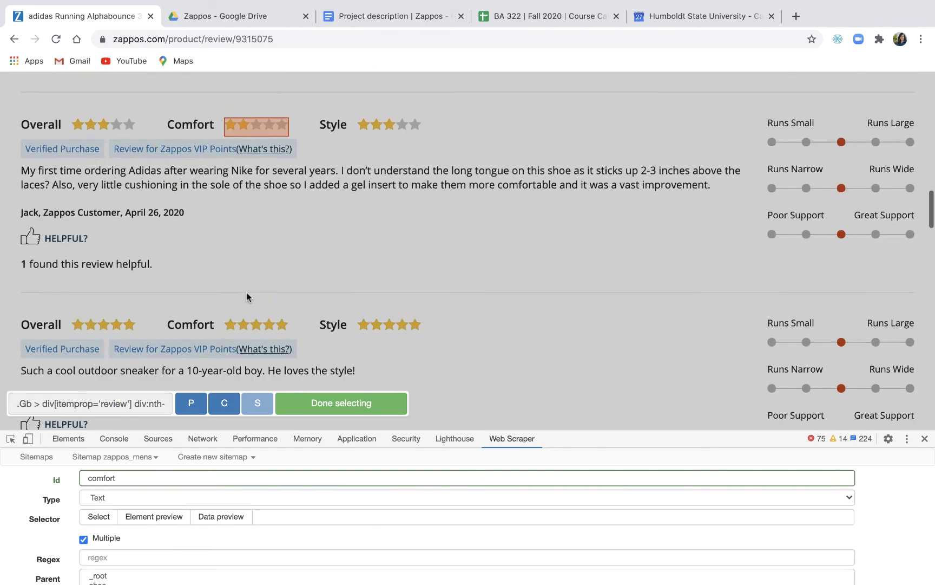
pyautogui.click(246, 323)
pyautogui.scroll(-3, 248, 324)
pyautogui.click(250, 350)
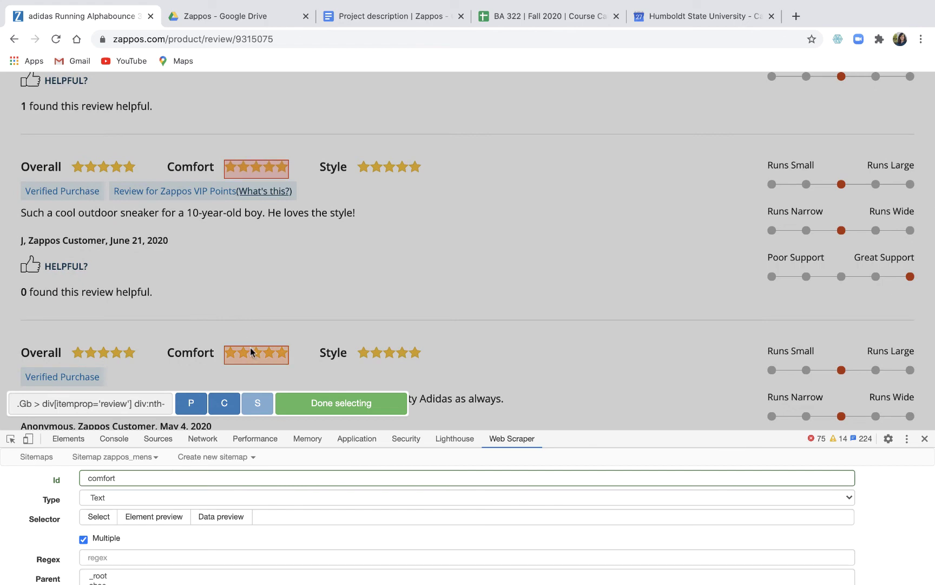
pyautogui.scroll(-5, 250, 347)
pyautogui.click(257, 293)
pyautogui.scroll(-5, 256, 290)
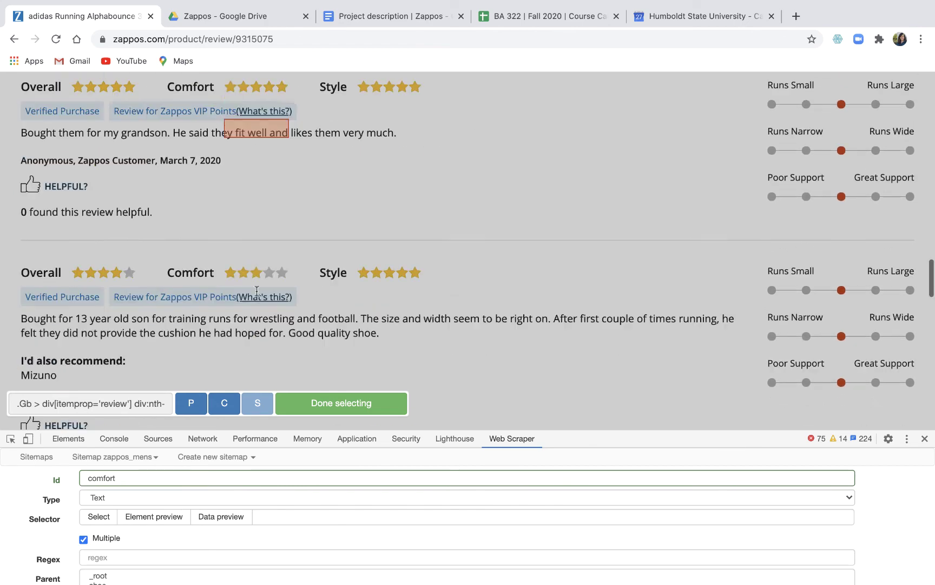
pyautogui.click(256, 246)
pyautogui.scroll(-5, 257, 246)
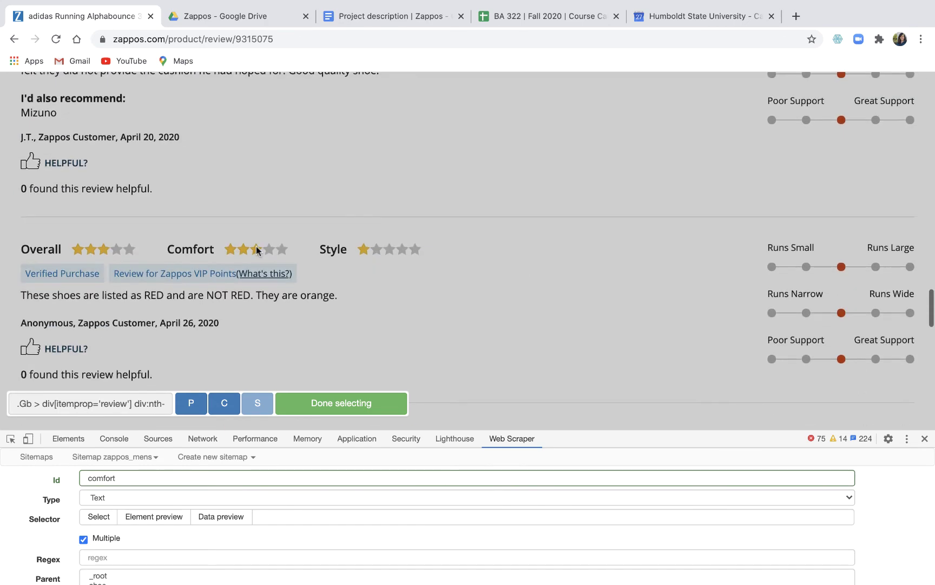
pyautogui.click(256, 245)
pyautogui.scroll(-5, 256, 246)
pyautogui.scroll(2, 256, 246)
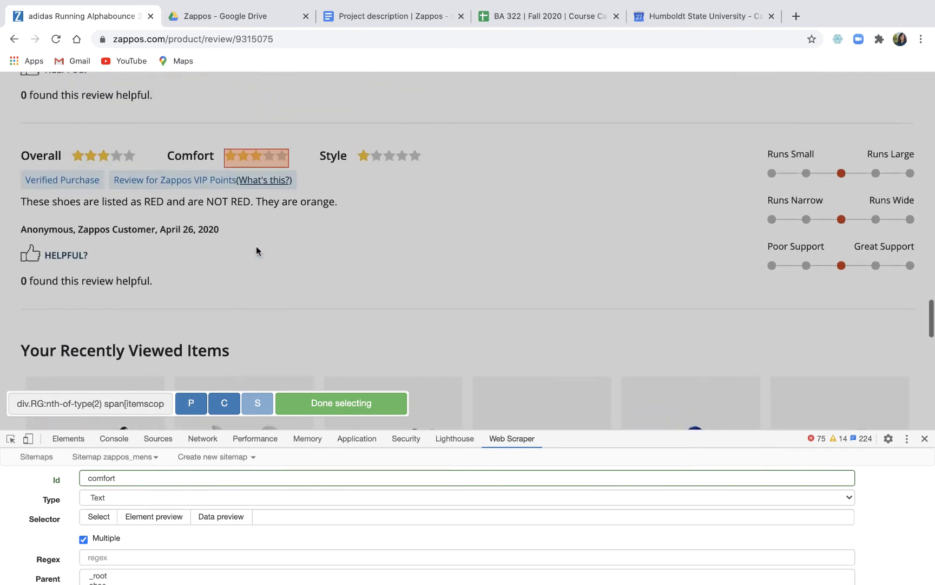
pyautogui.click(355, 412)
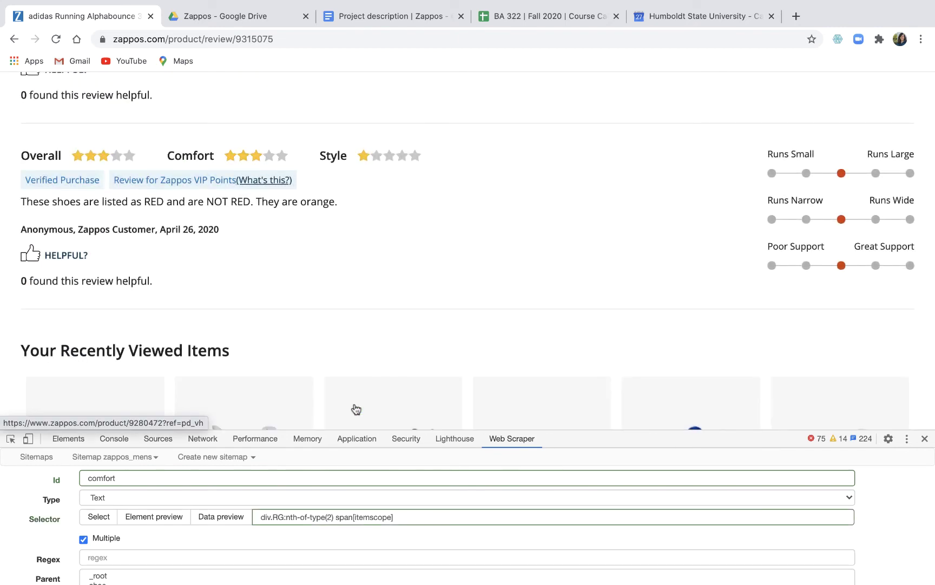
pyautogui.scroll(-2, 230, 529)
pyautogui.click(111, 568)
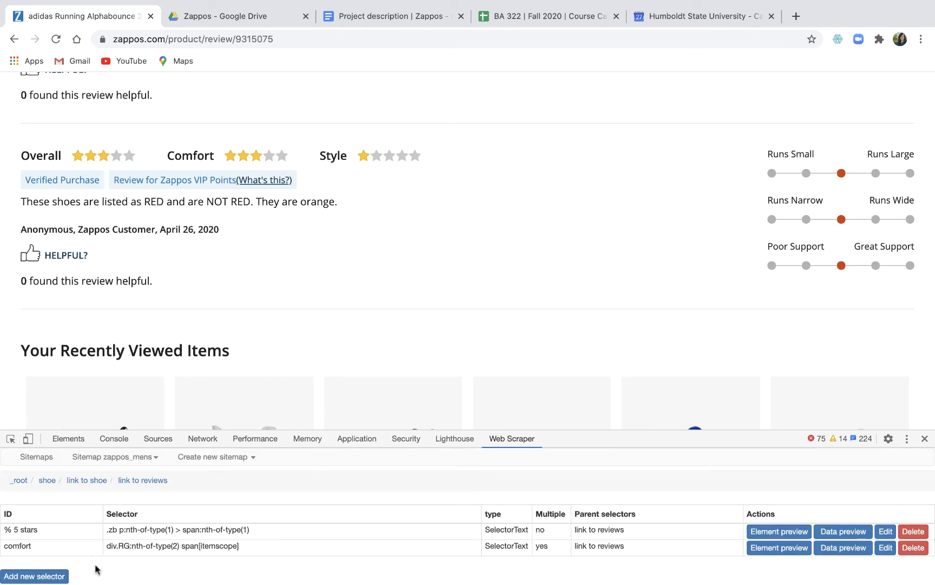
# Start a new selector under link to reviews with Id 'style'.
pyautogui.click(37, 576)
pyautogui.scroll(5, 497, 242)
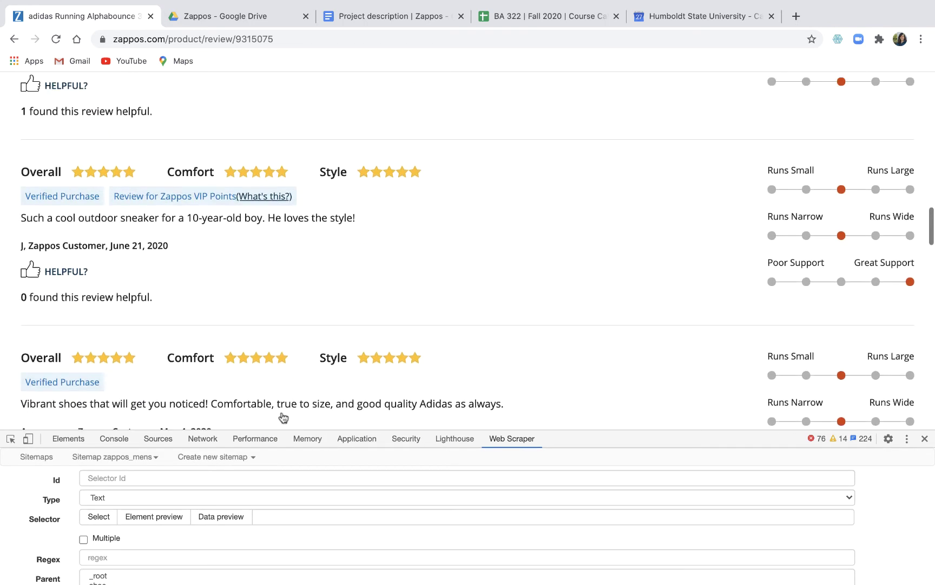
pyautogui.click(238, 477)
pyautogui.write('style')
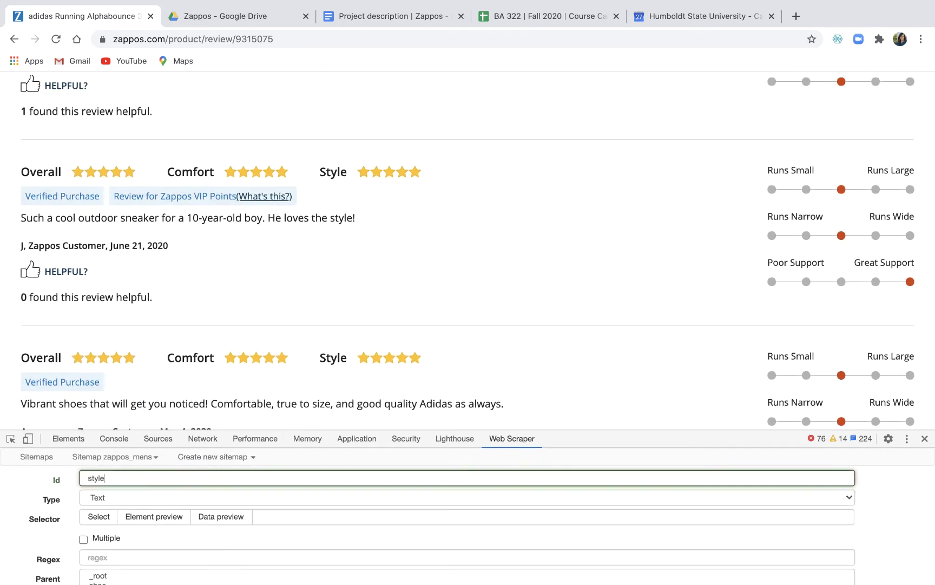
pyautogui.scroll(5, 639, 238)
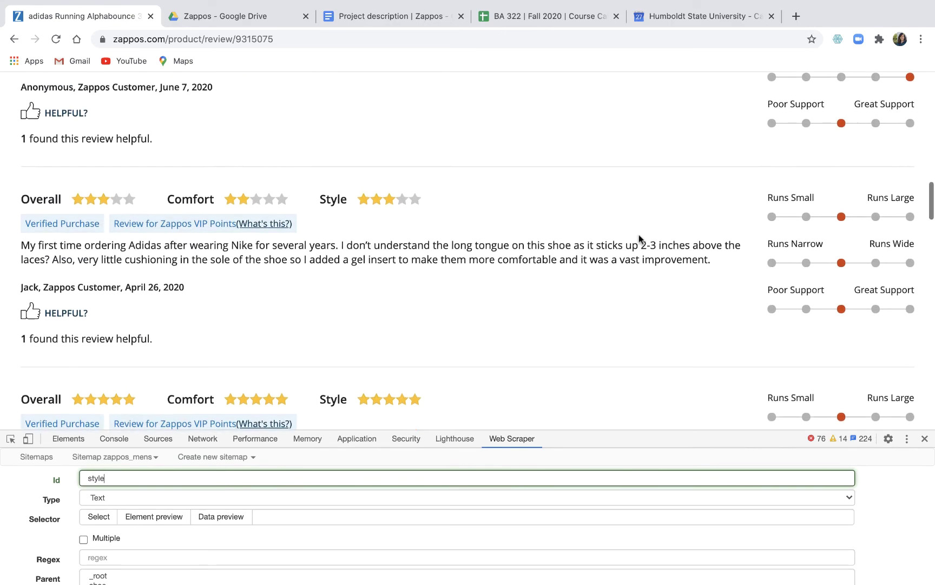
pyautogui.scroll(15, 639, 239)
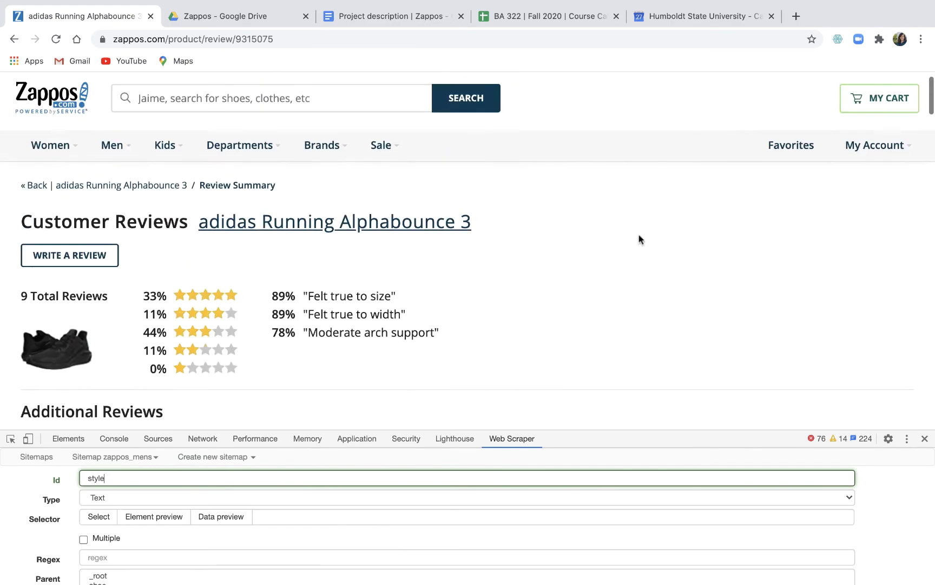
pyautogui.scroll(-10, 639, 239)
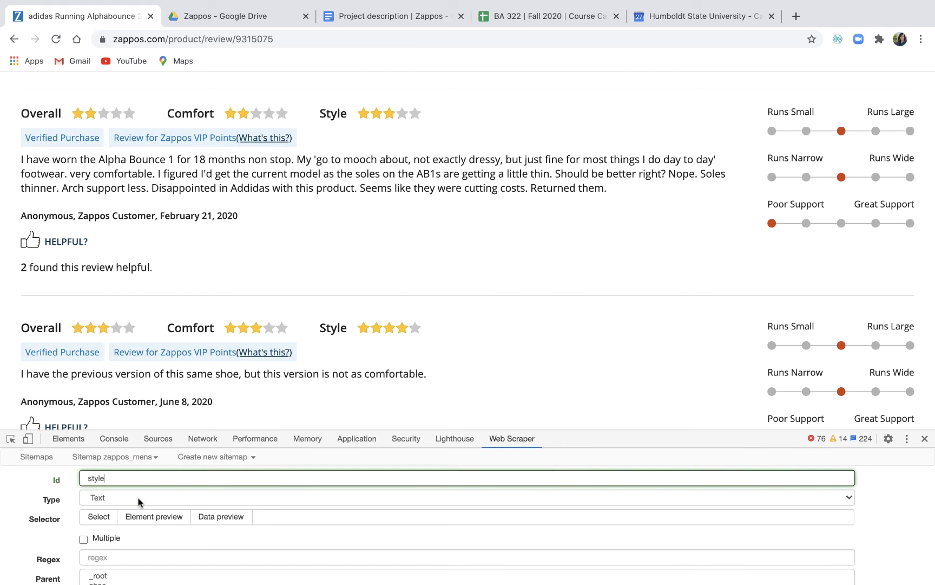
# Pick the reviews' Style stars (div.RG:nth-of-type(3) span[itemscope]) and save the style selector.
pyautogui.click(99, 516)
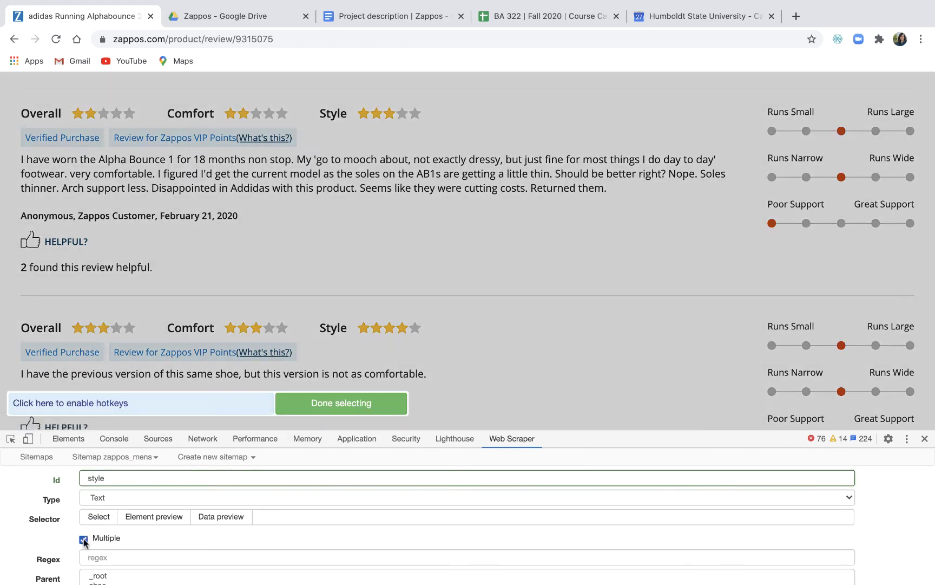
pyautogui.click(392, 110)
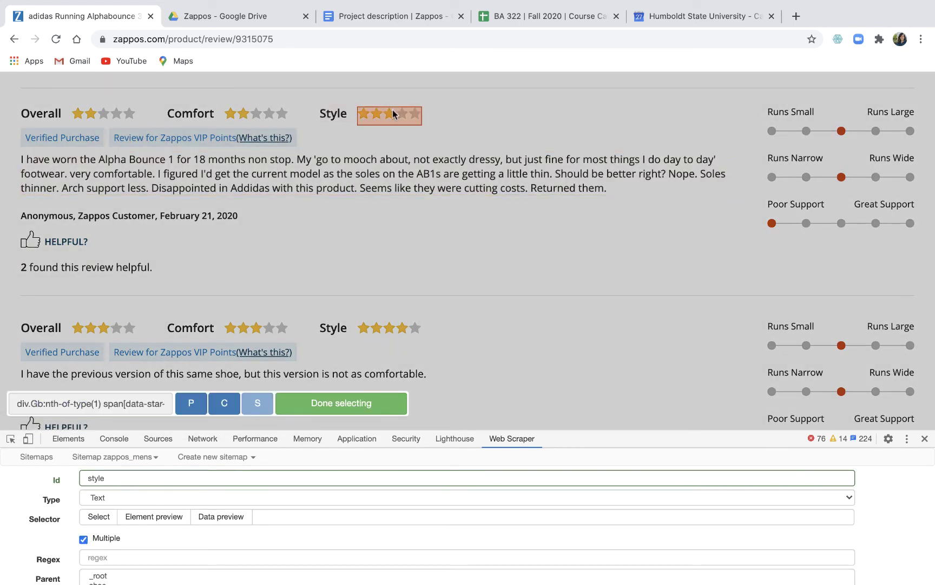
pyautogui.click(393, 327)
pyautogui.scroll(-3, 556, 332)
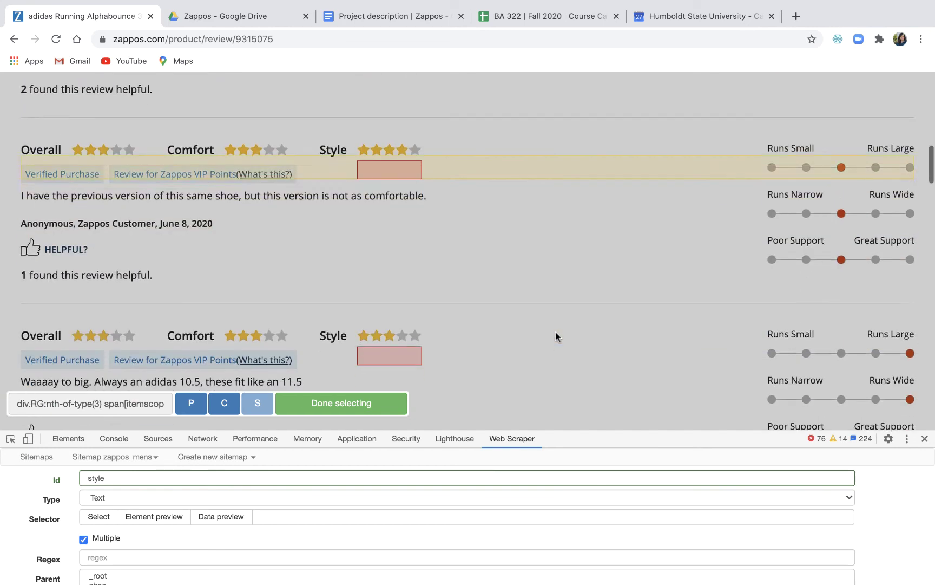
pyautogui.scroll(-5, 555, 332)
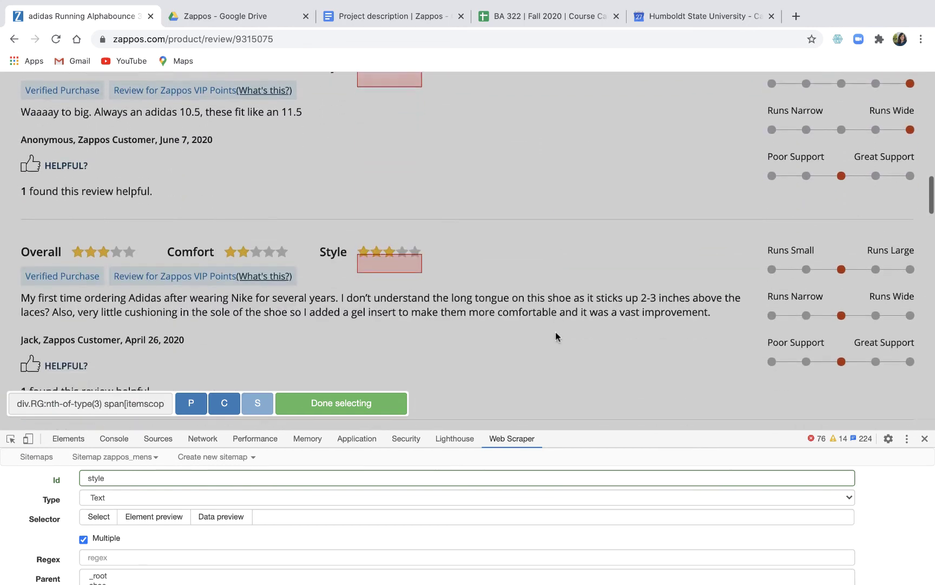
pyautogui.scroll(-10, 556, 332)
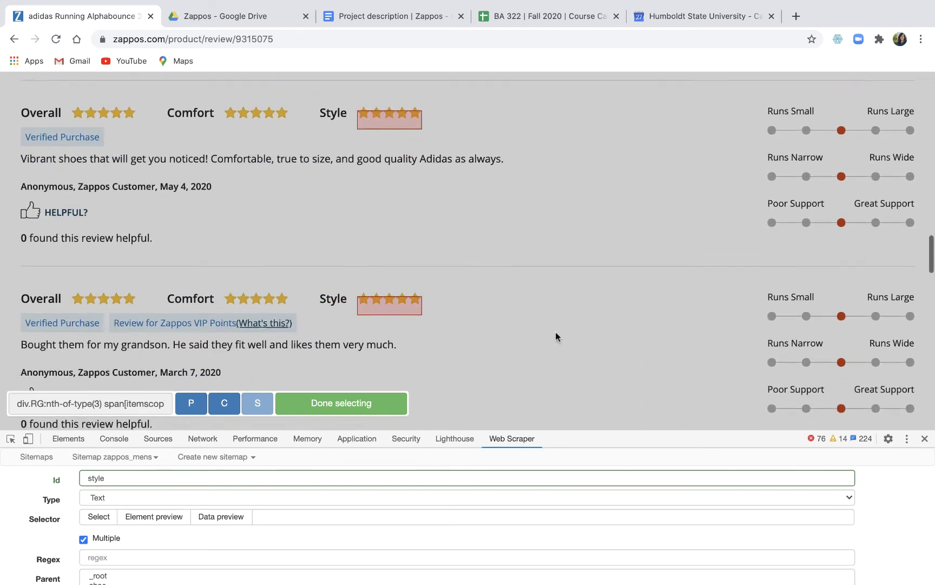
pyautogui.scroll(-10, 556, 332)
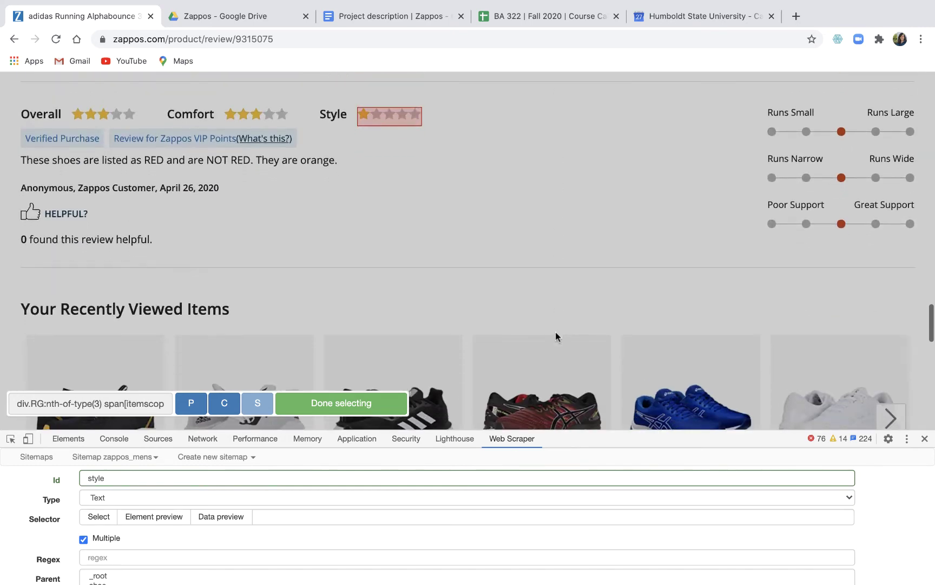
pyautogui.scroll(1, 556, 332)
pyautogui.click(370, 405)
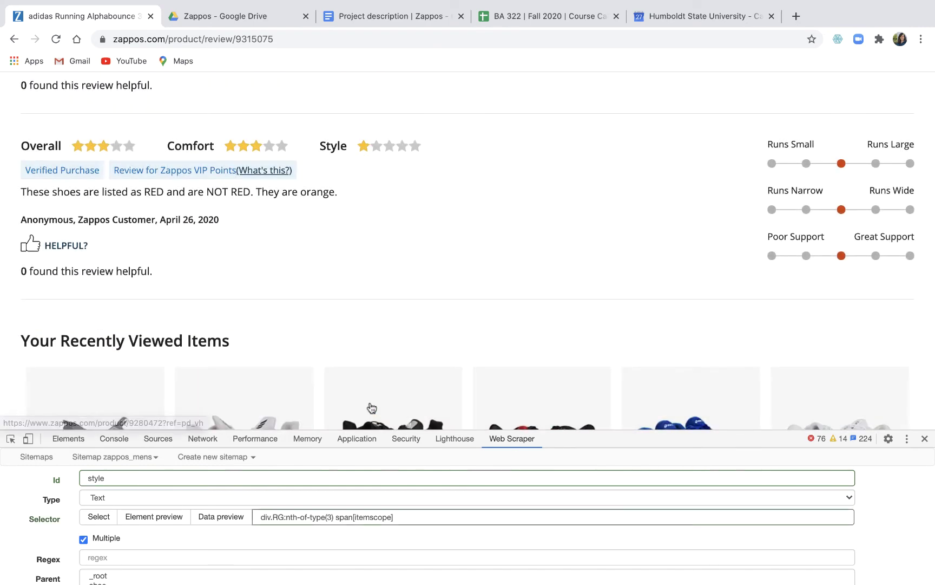
pyautogui.scroll(-5, 465, 314)
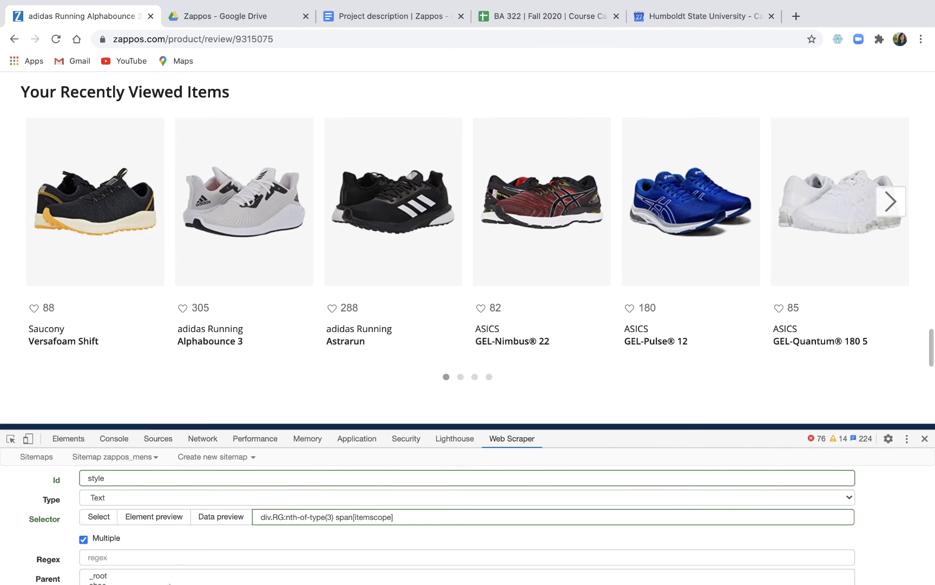
pyautogui.scroll(-2, 184, 522)
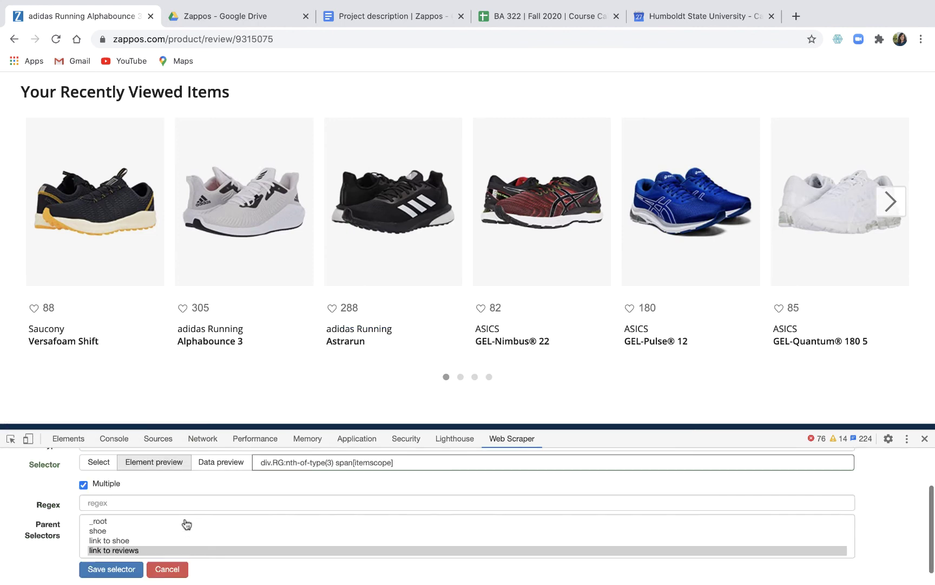
pyautogui.click(124, 572)
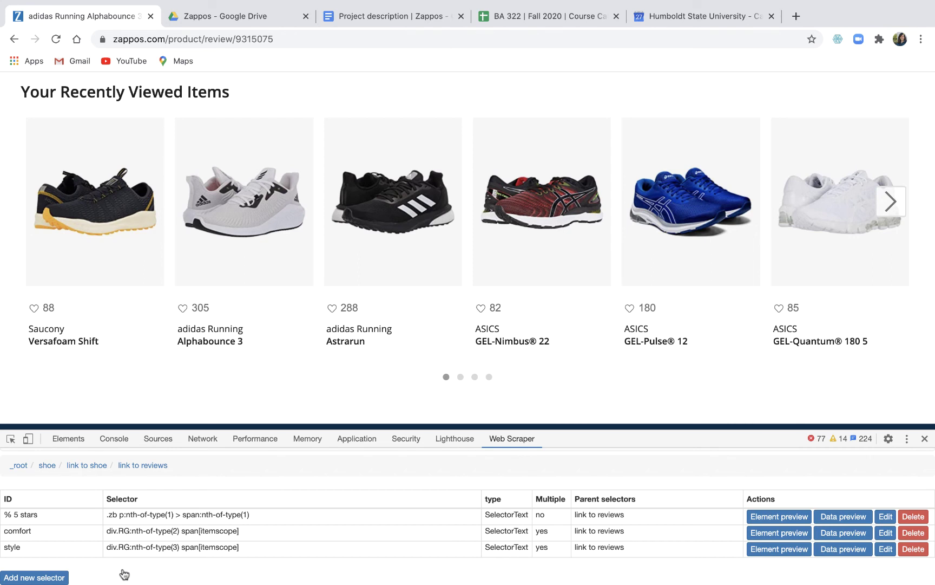
# Open the zappos_mens sitemap's selector graph.
pyautogui.scroll(2, 239, 512)
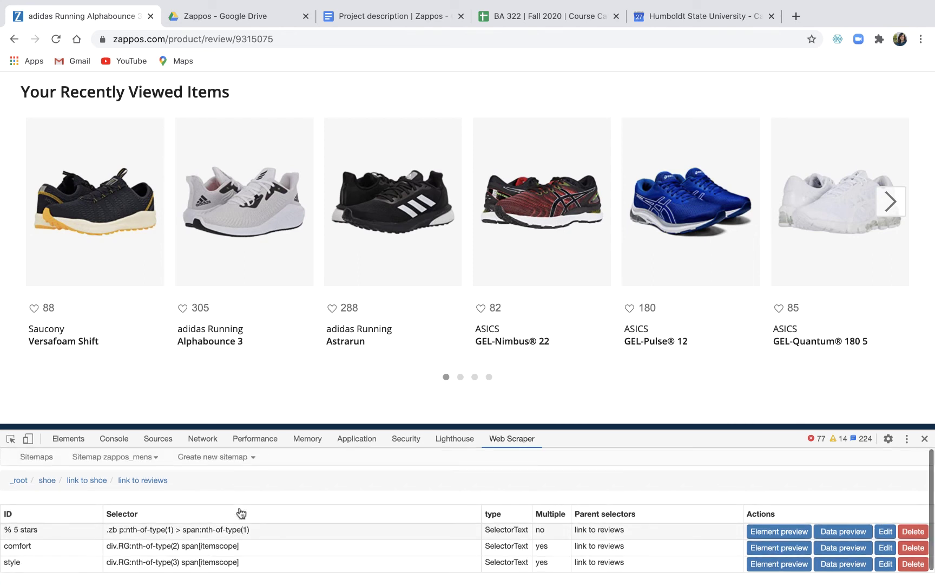
pyautogui.click(139, 459)
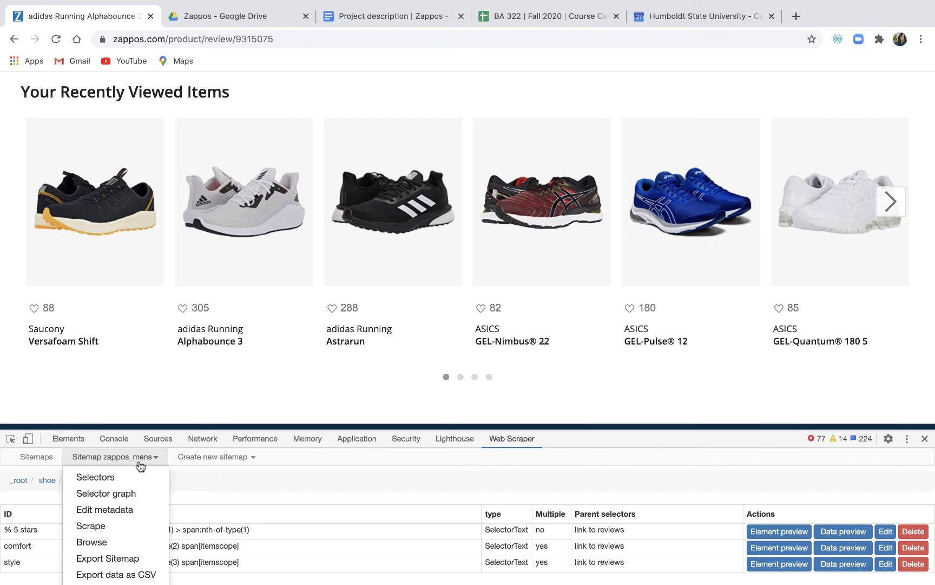
pyautogui.click(114, 498)
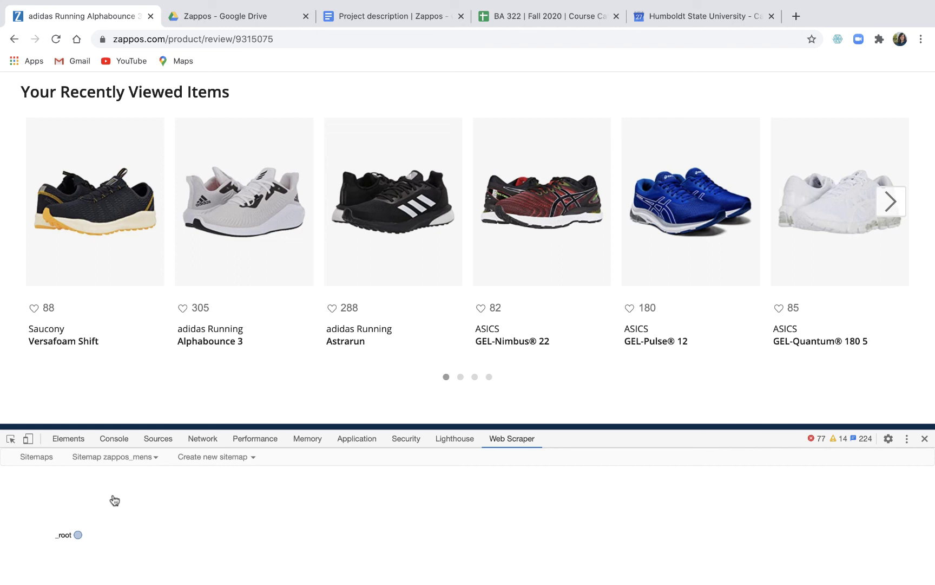
# Expand _root, shoe, link to shoe and link to reviews to show brand, model, price and rating selectors.
pyautogui.click(78, 535)
pyautogui.click(143, 536)
pyautogui.click(207, 536)
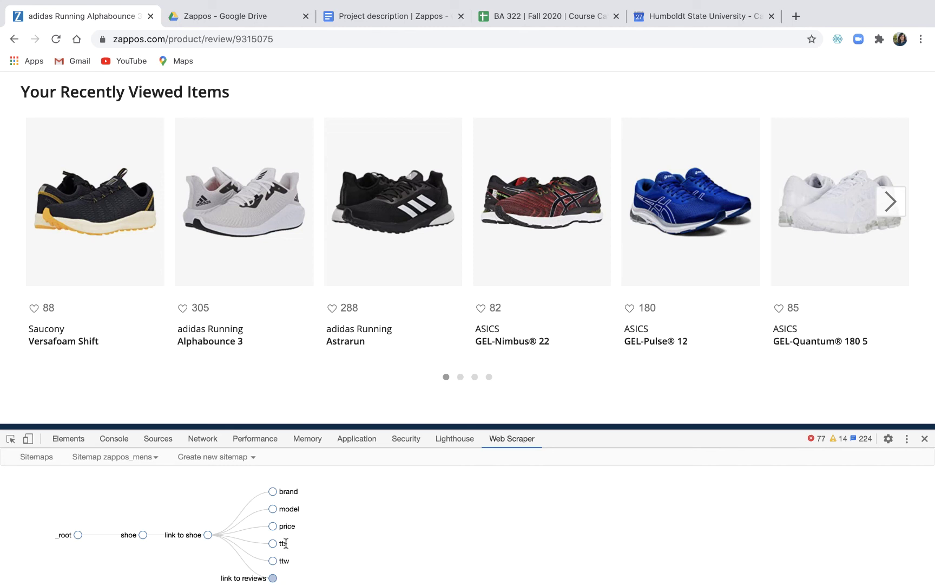
pyautogui.scroll(-2, 349, 551)
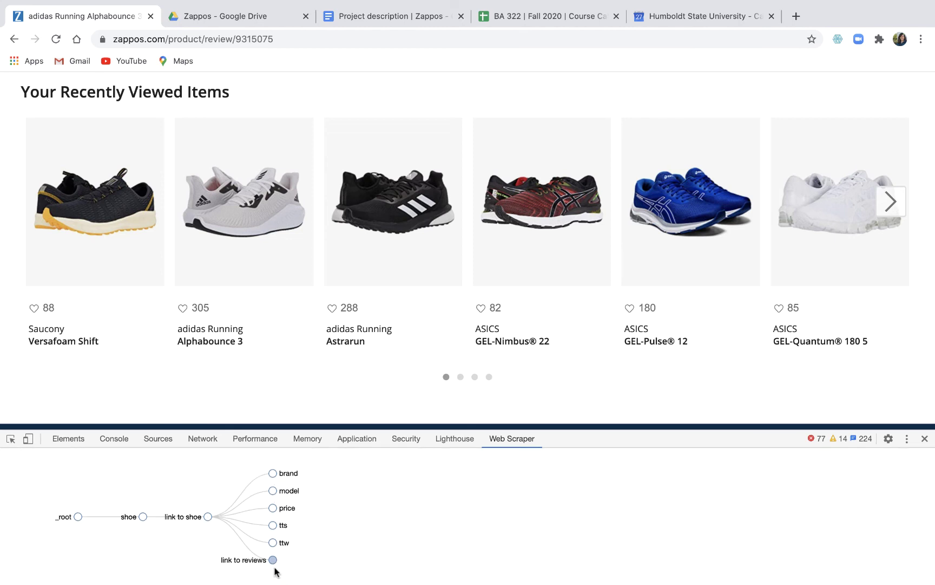
pyautogui.click(273, 559)
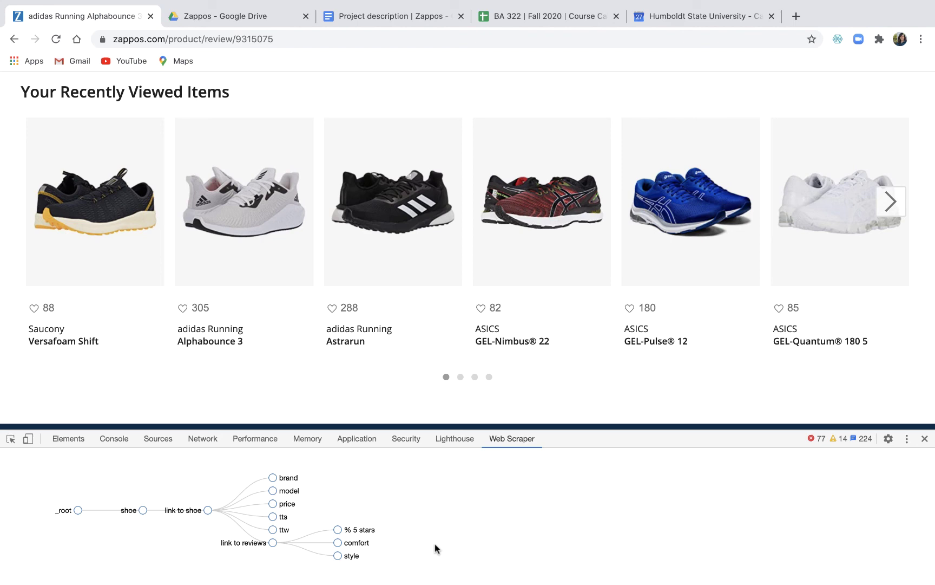
pyautogui.scroll(1, 435, 544)
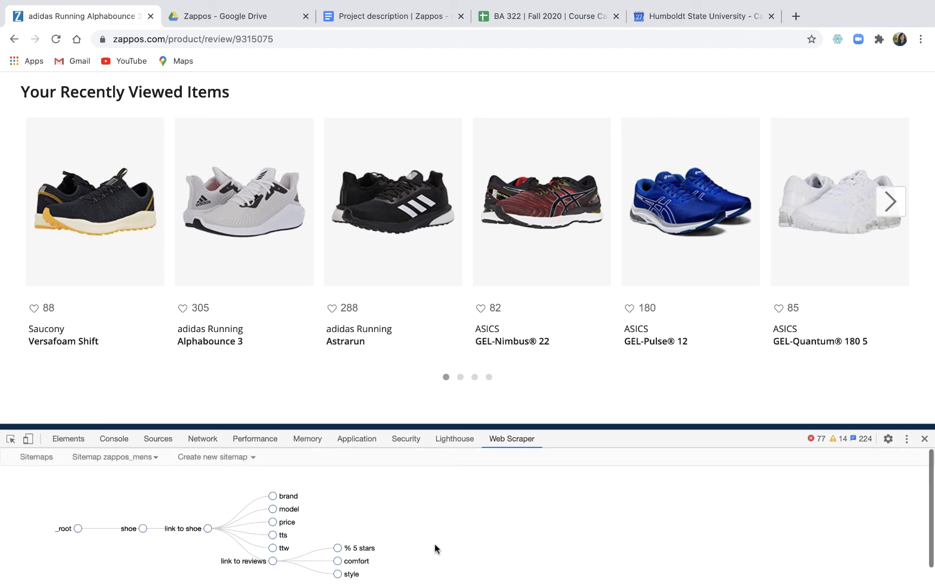
pyautogui.scroll(-1, 163, 522)
pyautogui.scroll(1, 163, 523)
# Start scraping zappos_mens, then take the scraping window out of full screen, move it right and minimize it.
pyautogui.click(115, 458)
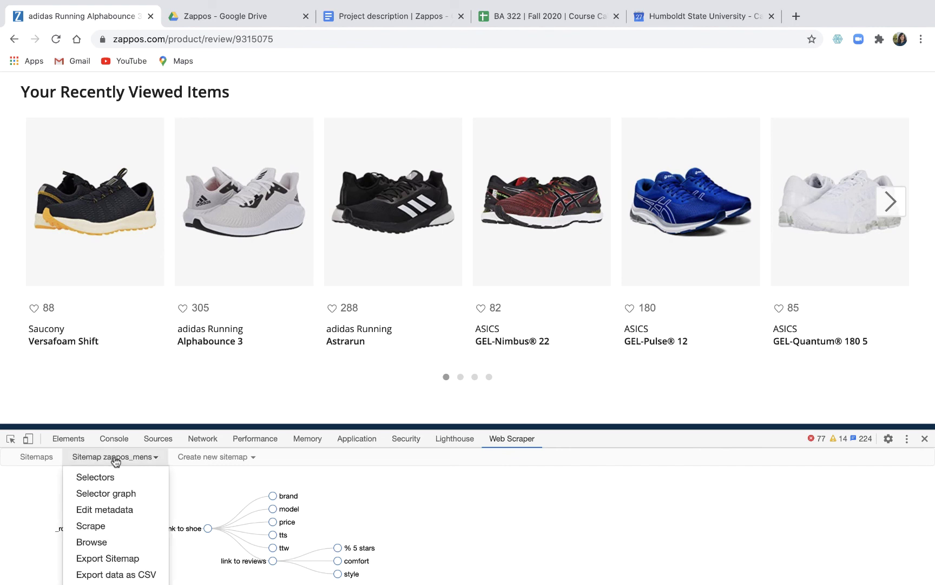
pyautogui.click(97, 527)
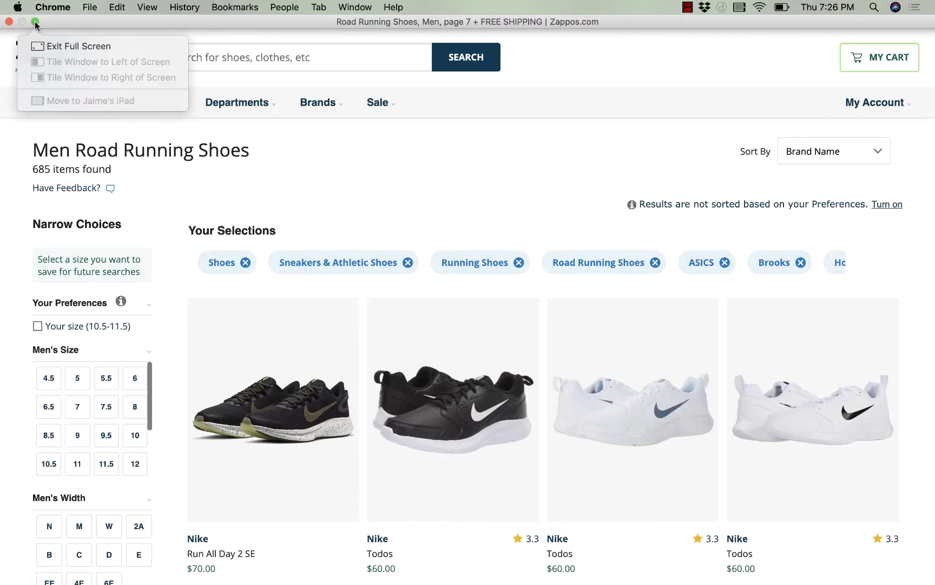
pyautogui.click(34, 21)
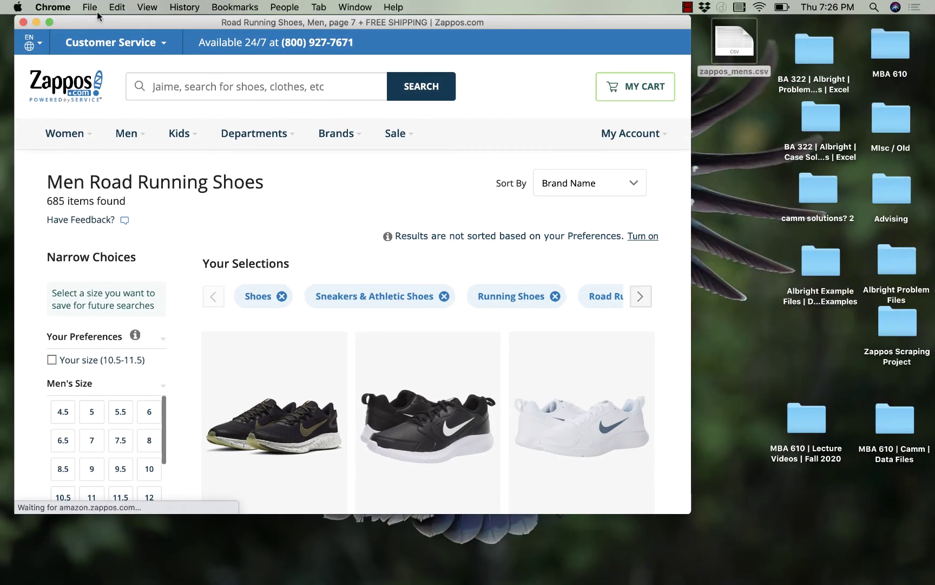
pyautogui.moveTo(98, 21); pyautogui.dragTo(343, 11)
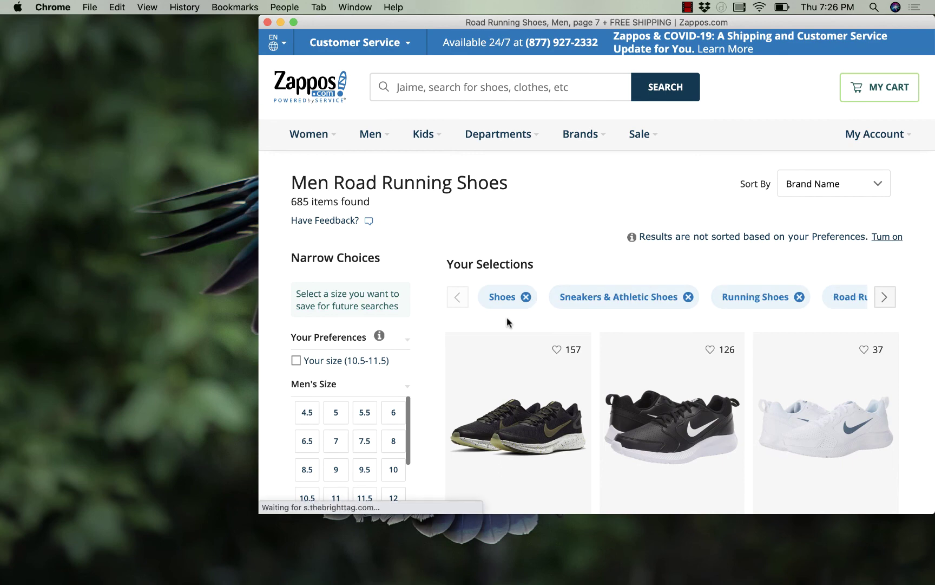
pyautogui.scroll(-5, 698, 420)
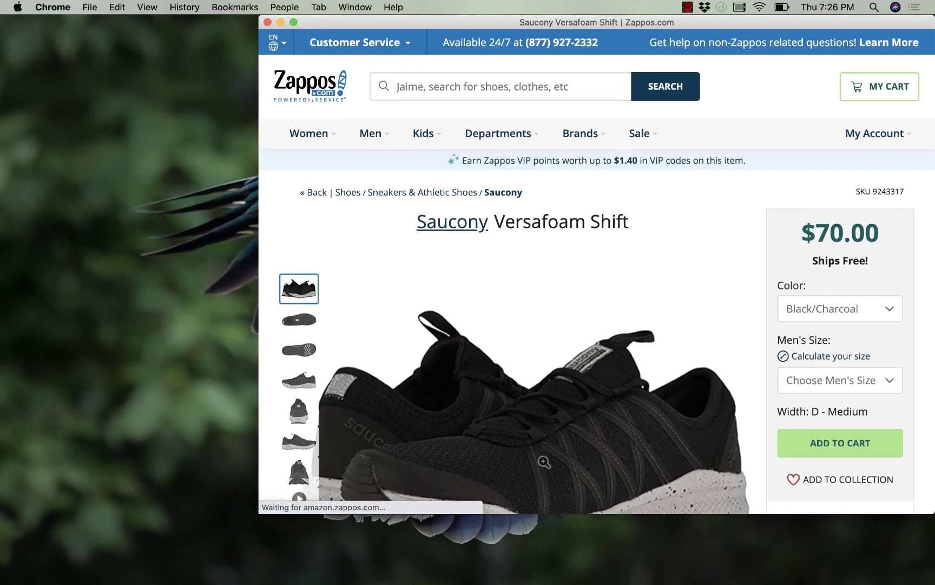
pyautogui.scroll(-5, 544, 447)
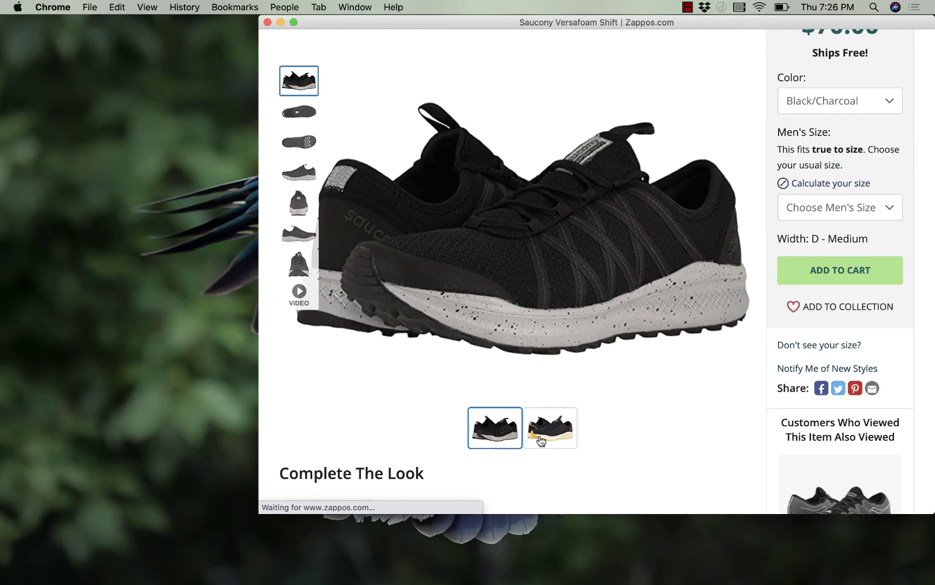
pyautogui.scroll(2, 542, 442)
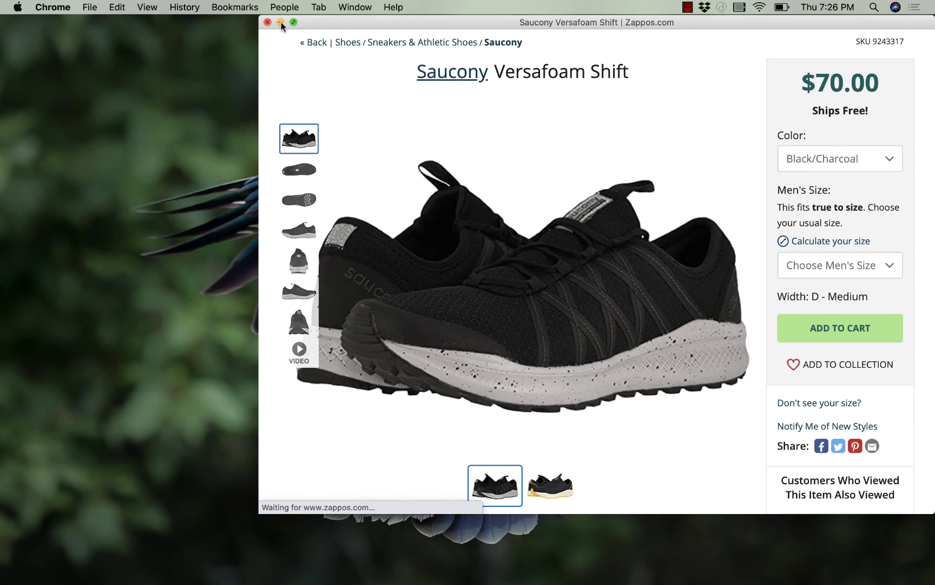
pyautogui.click(280, 22)
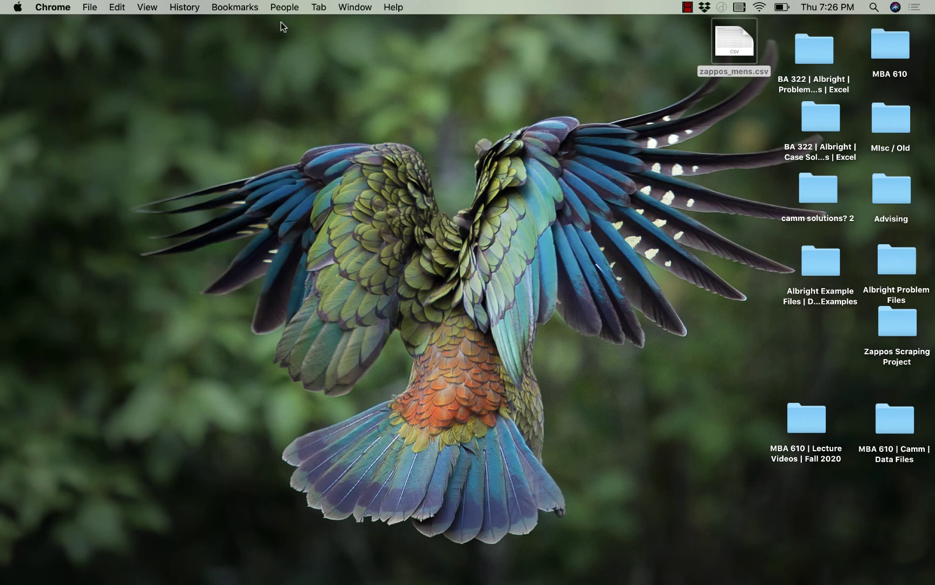
# Set Energy Saver's Power Adapter 'Turn display off after' slider to Never.
pyautogui.click(18, 8)
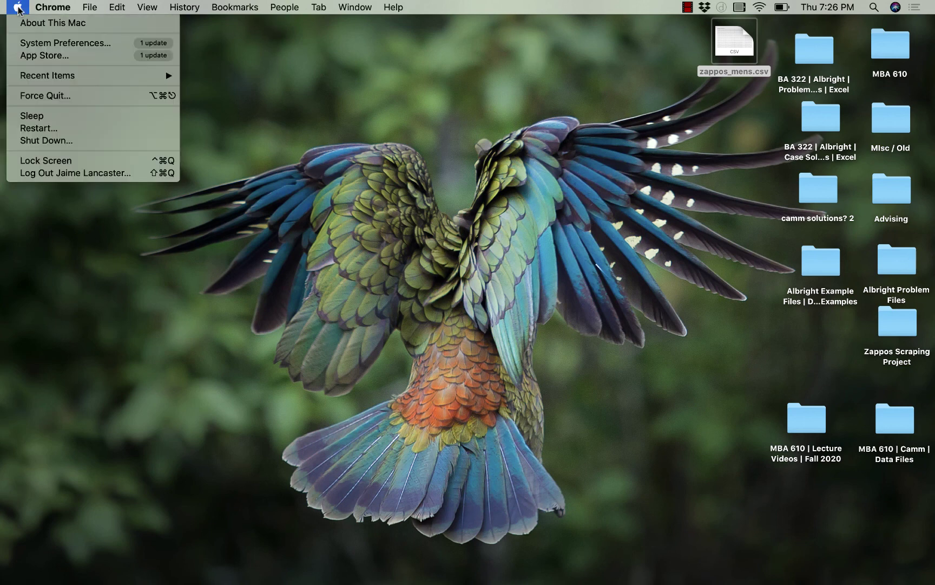
pyautogui.click(44, 45)
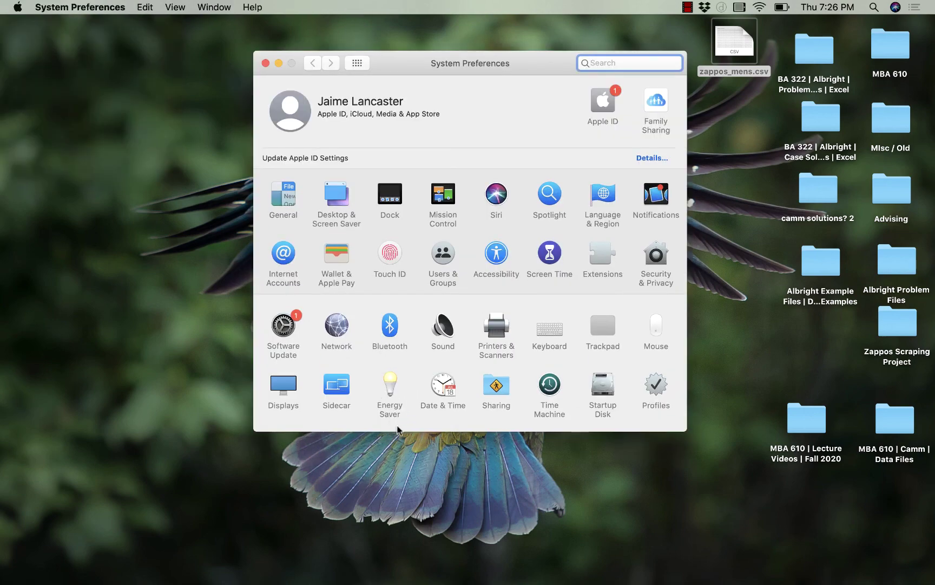
pyautogui.click(389, 385)
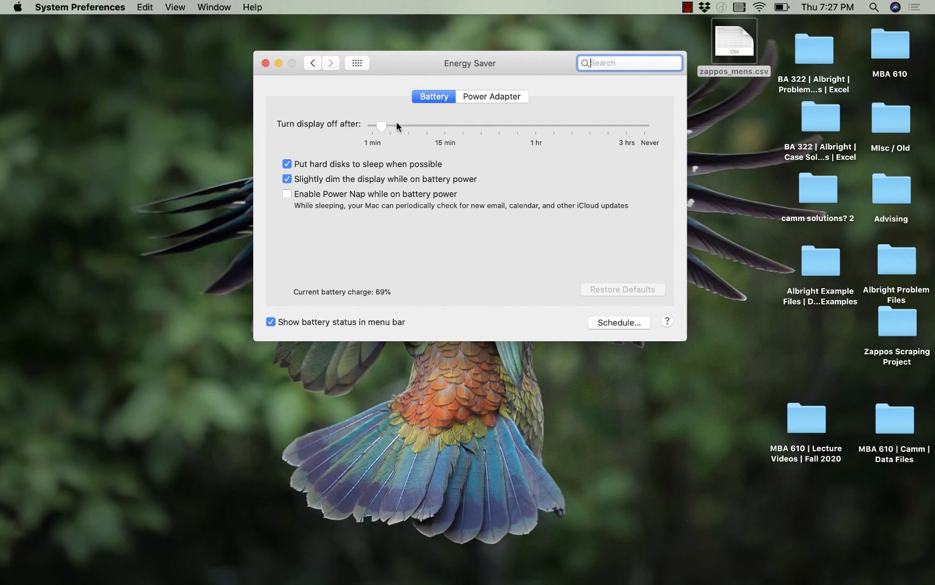
pyautogui.click(482, 97)
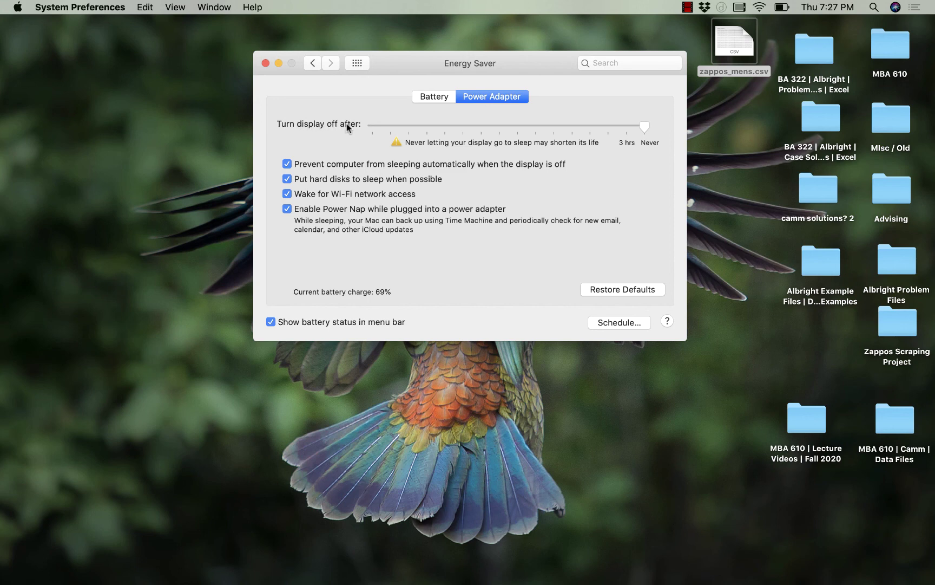
pyautogui.moveTo(647, 128); pyautogui.dragTo(670, 132)
# Minimize Energy Saver and return to the full-screen Chrome window.
pyautogui.click(278, 63)
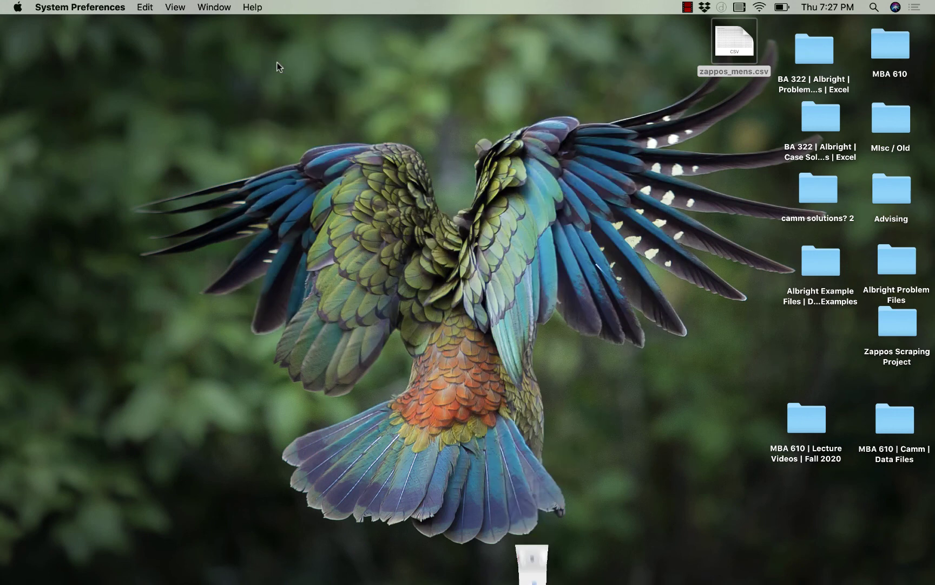
pyautogui.click(183, 569)
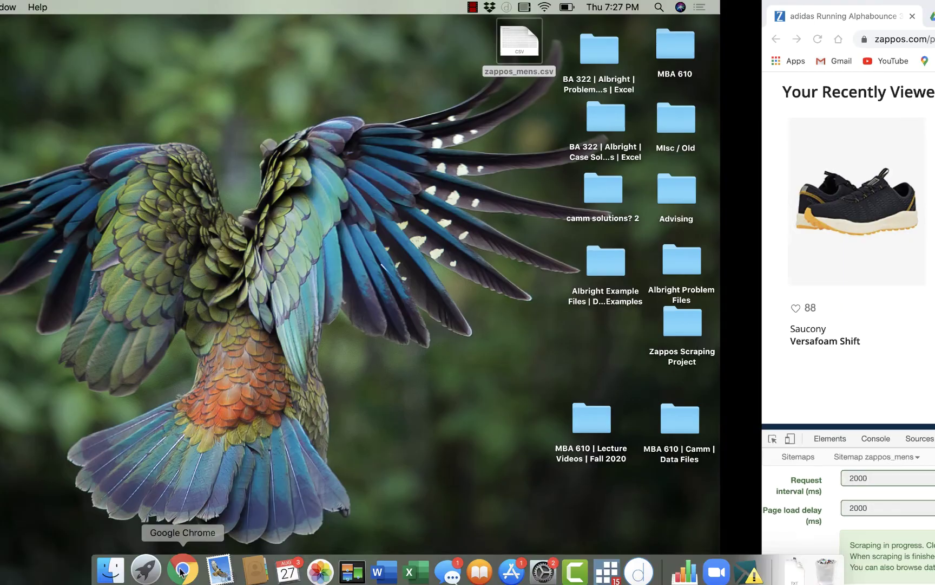
pyautogui.scroll(-10, 297, 318)
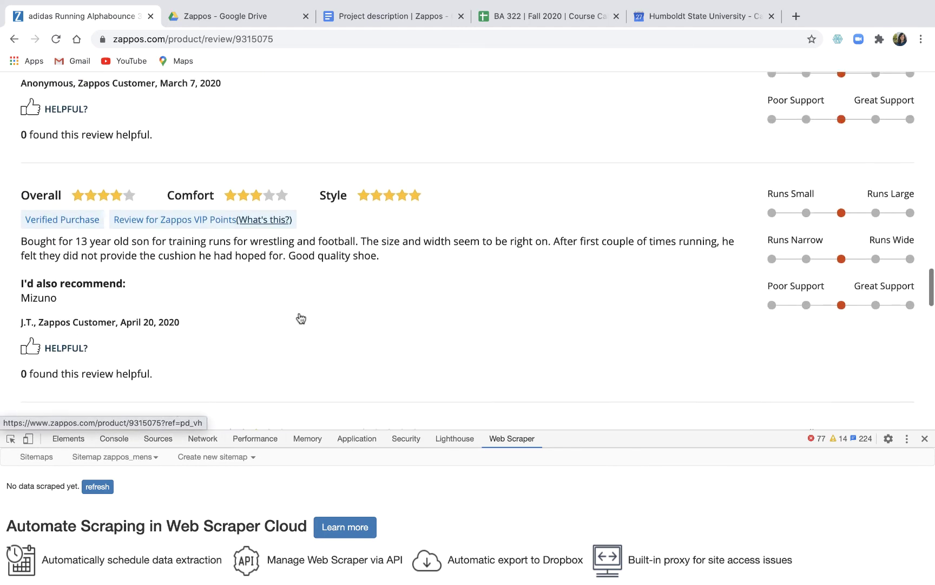
pyautogui.scroll(2, 301, 318)
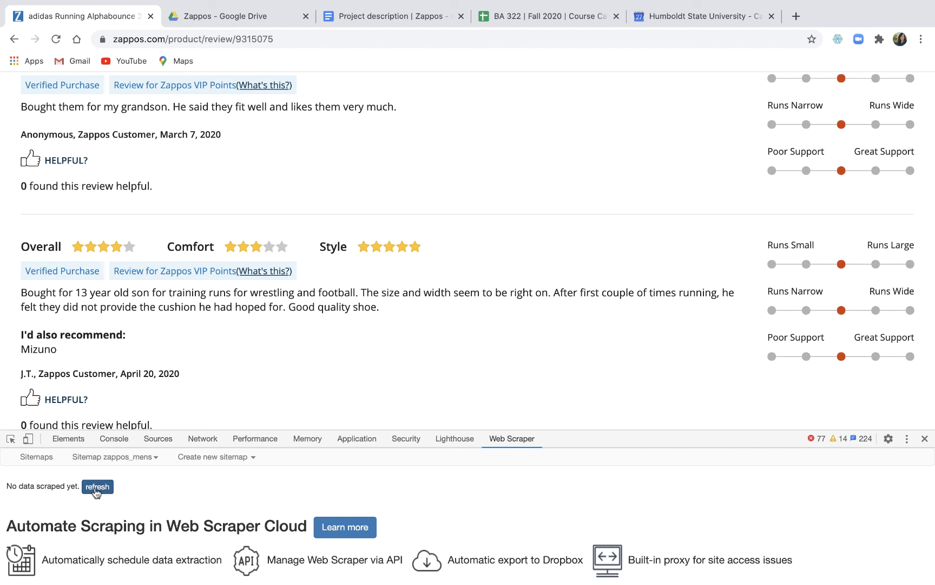
# Export the zappos_mens data as CSV, staying on the adidas Running Alphabounce 3 reviews window.
pyautogui.click(109, 458)
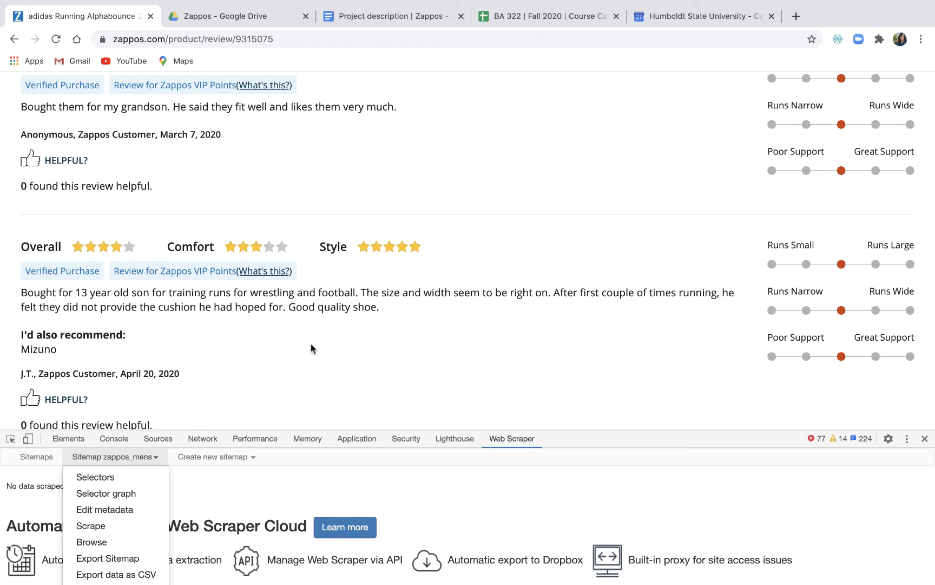
pyautogui.moveTo(310, 579)
pyautogui.click(105, 575)
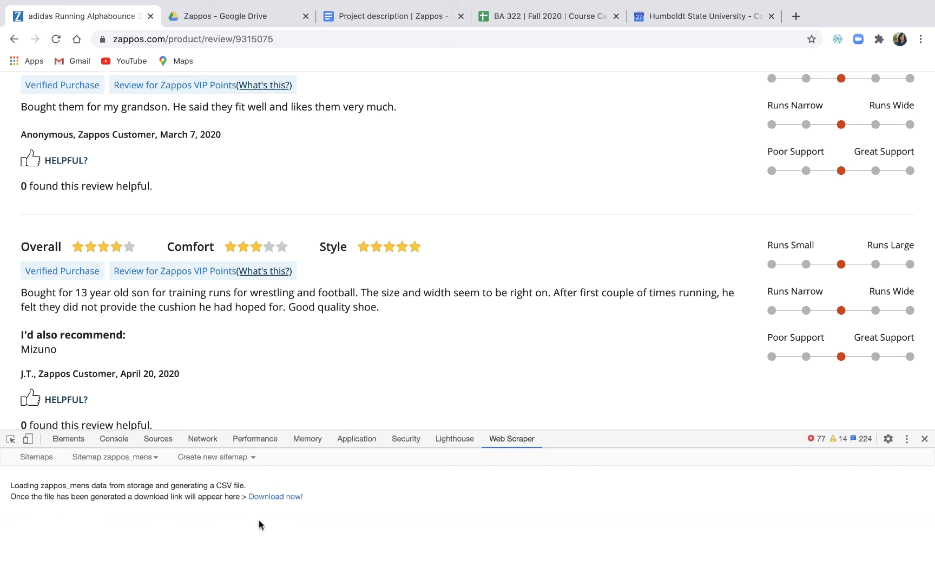
pyautogui.moveTo(268, 582)
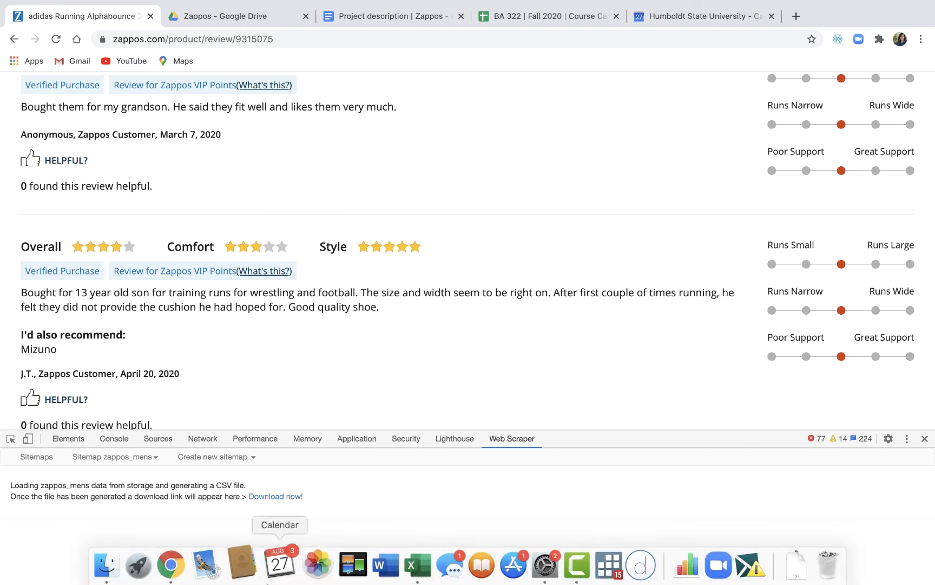
pyautogui.rightClick(183, 564)
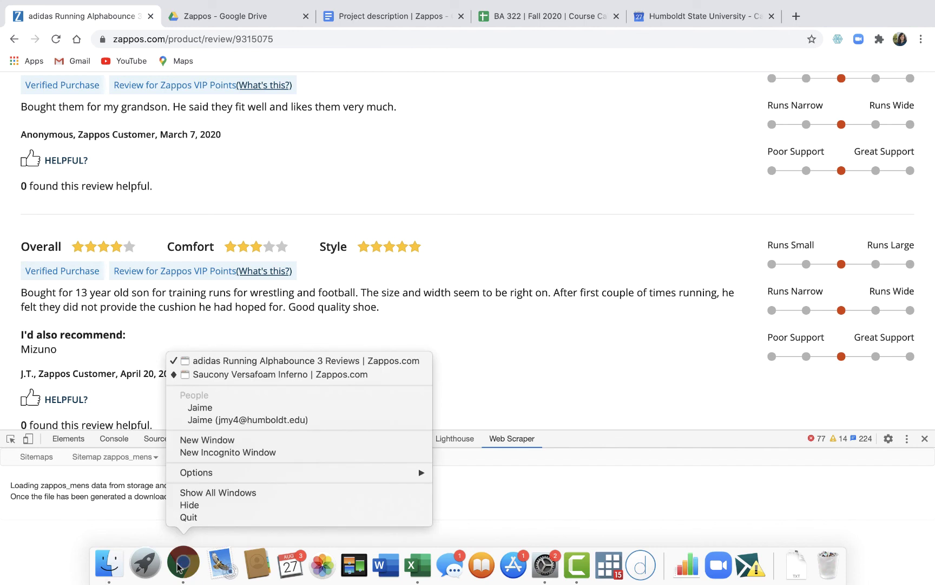
pyautogui.click(259, 361)
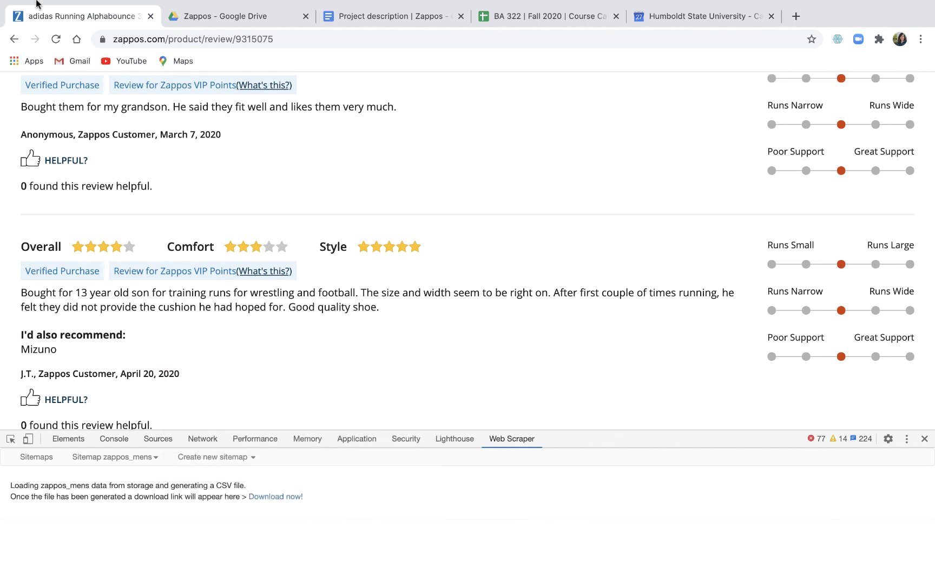
pyautogui.click(39, 25)
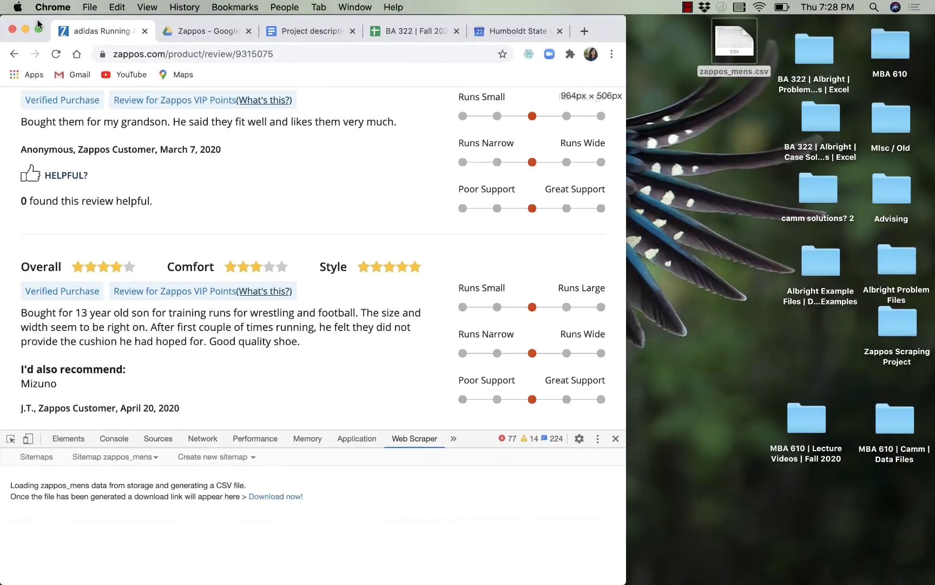
pyautogui.moveTo(172, 575)
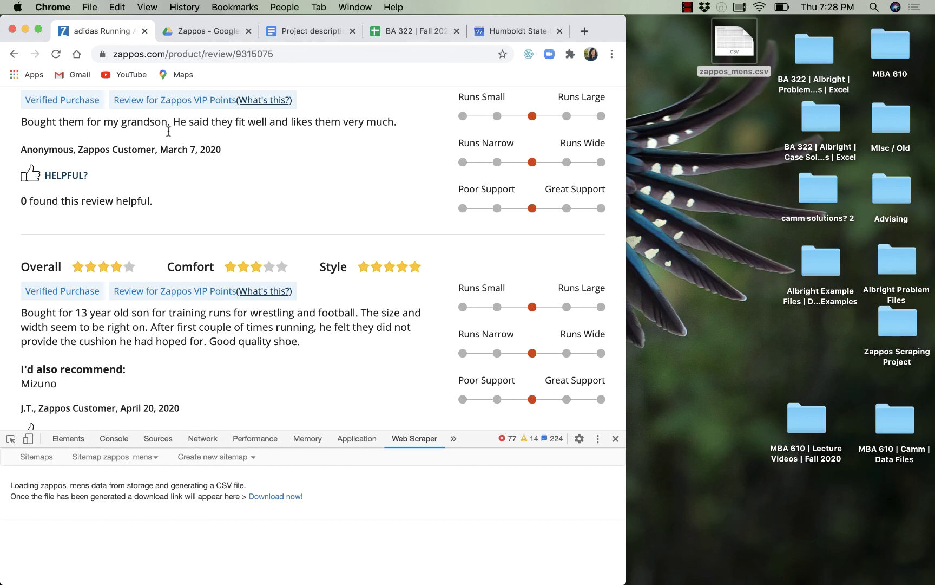
pyautogui.moveTo(38, 31)
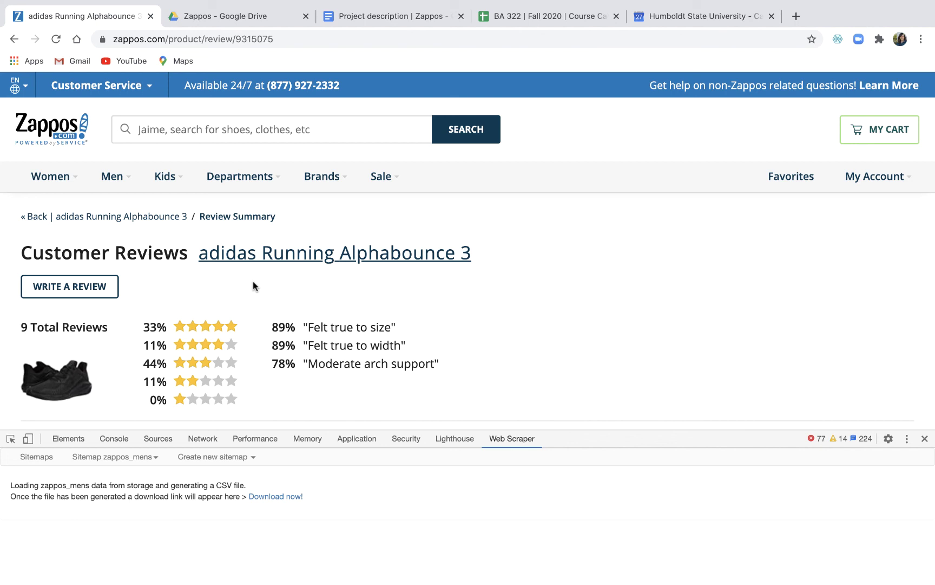
pyautogui.moveTo(469, 583)
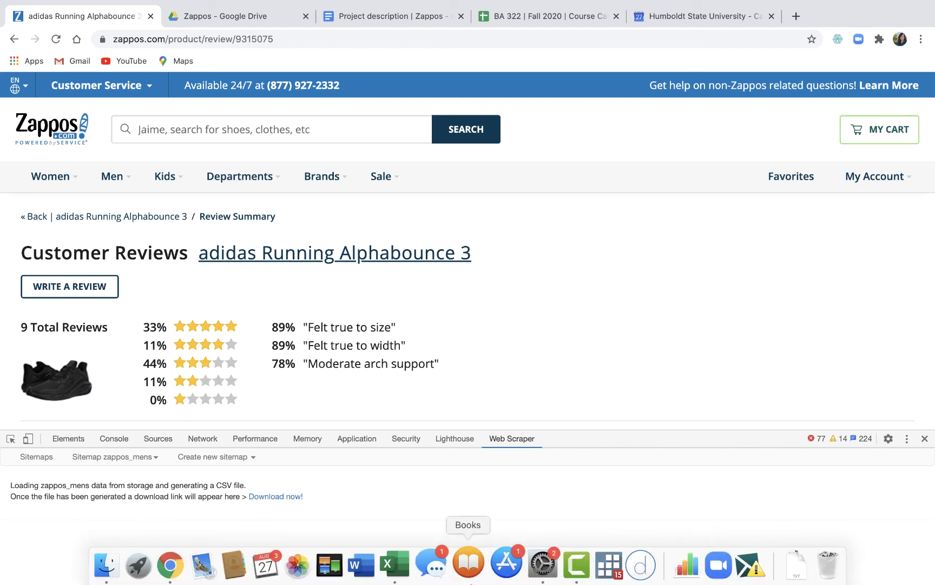